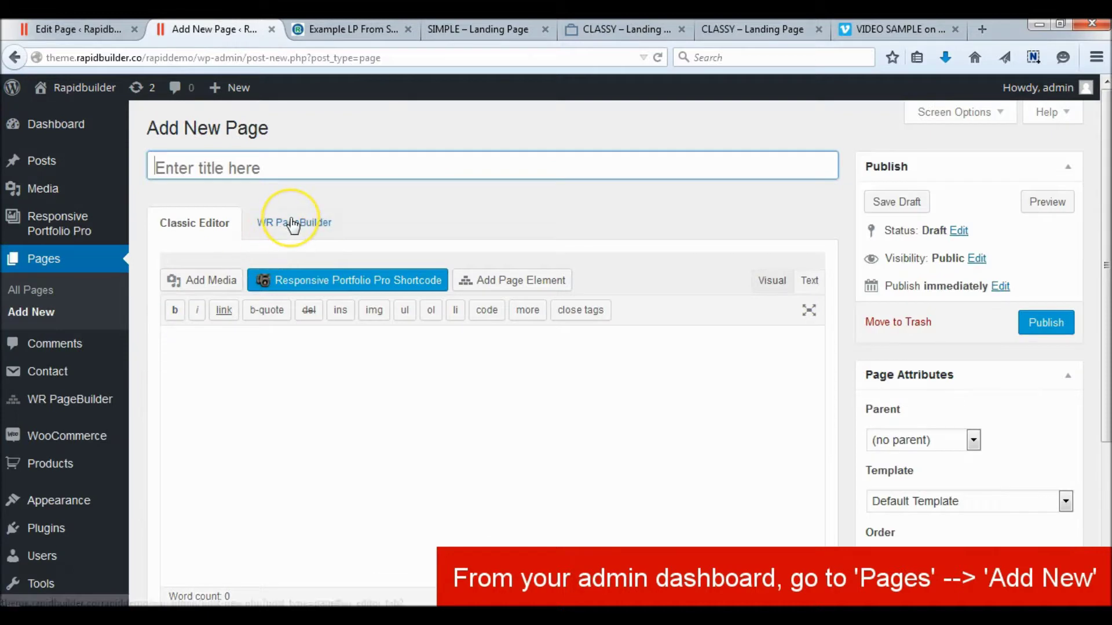
Switch the new page to WR PageBuilder mode and set its template to Minimal - No Header & Footer.
{"action": "left_click", "coordinate": [293, 225]}
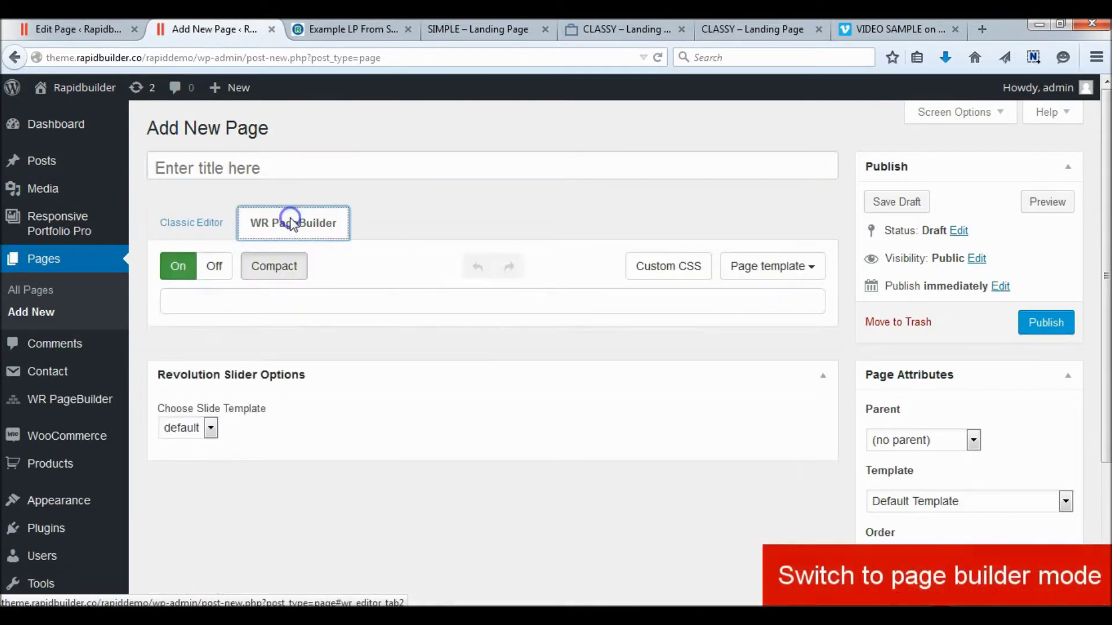
{"action": "left_click", "coordinate": [929, 499]}
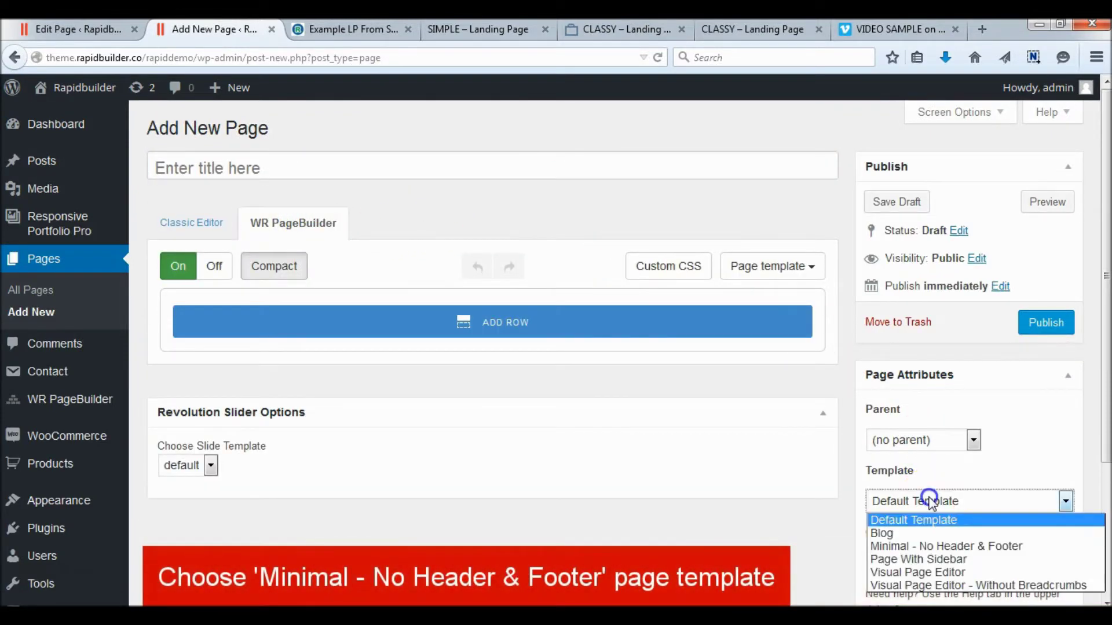
{"action": "left_click", "coordinate": [890, 548]}
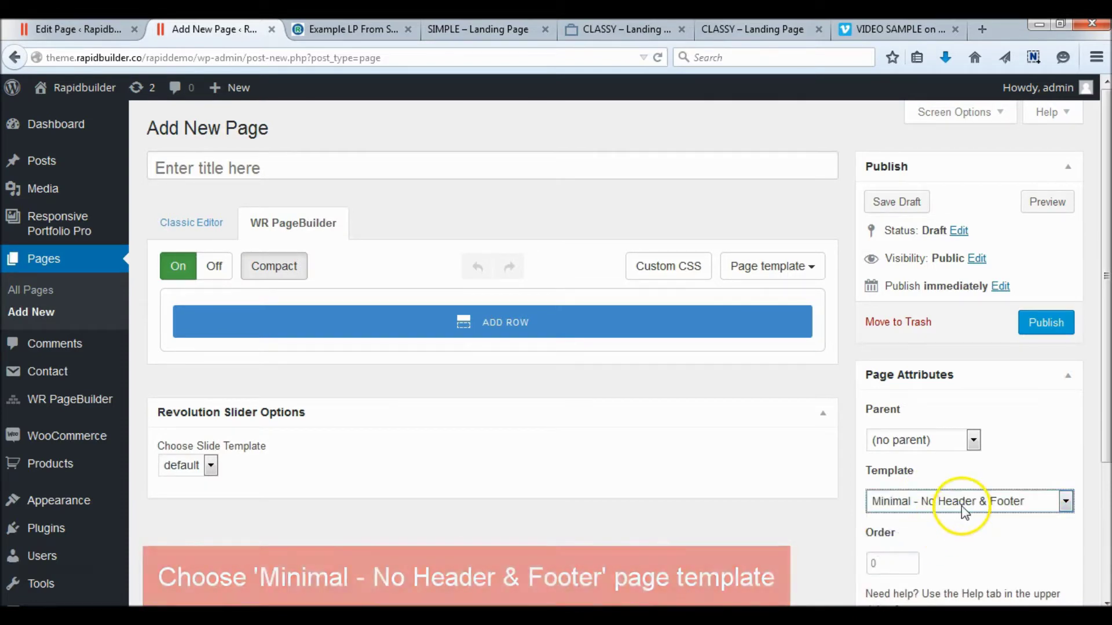
Enter "Build LP From Scratch" as the page title.
{"action": "left_click", "coordinate": [446, 169]}
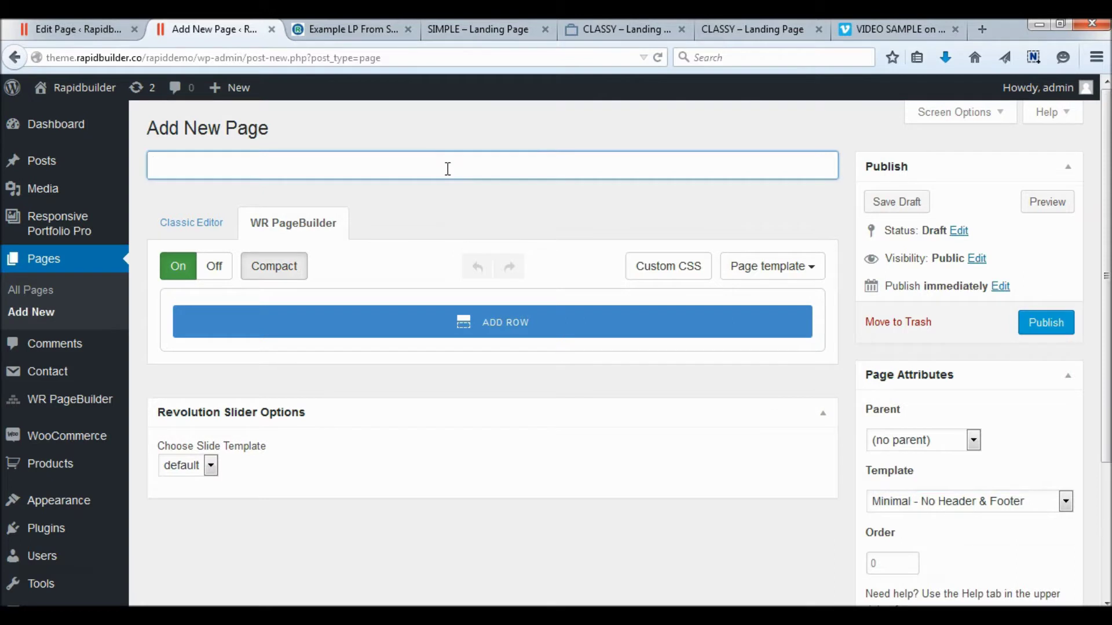
{"action": "type", "text": "Buld"}
{"action": "key", "text": "BackSpace"}
{"action": "key", "text": "BackSpace"}
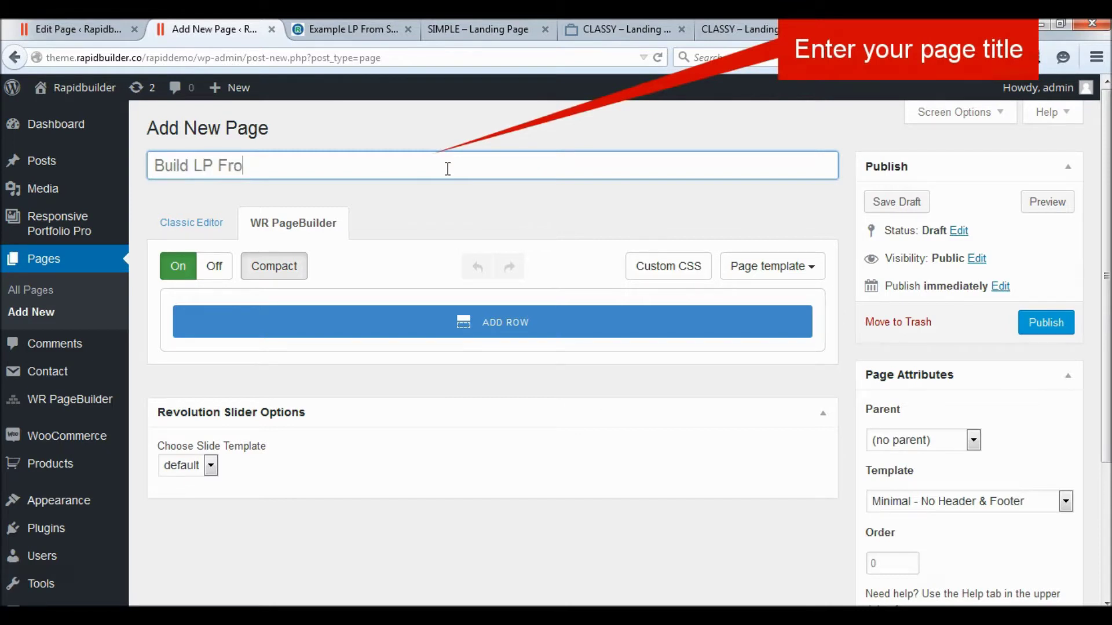
{"action": "type", "text": "ratch"}
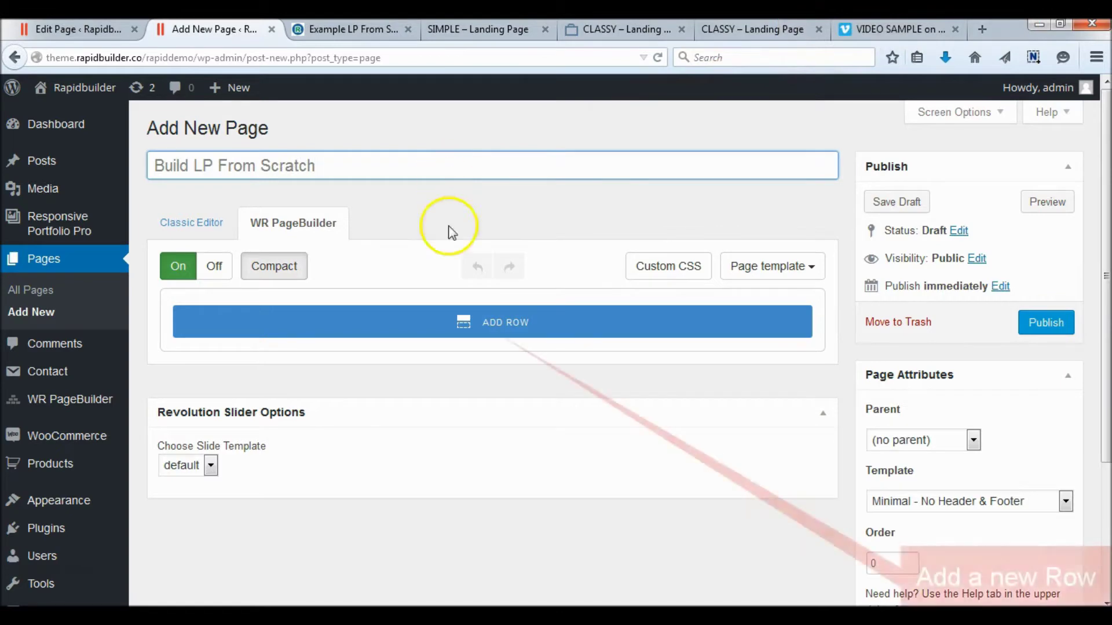
Add a row to the layout and insert an Image element with the element title "logo".
{"action": "left_click", "coordinate": [439, 325]}
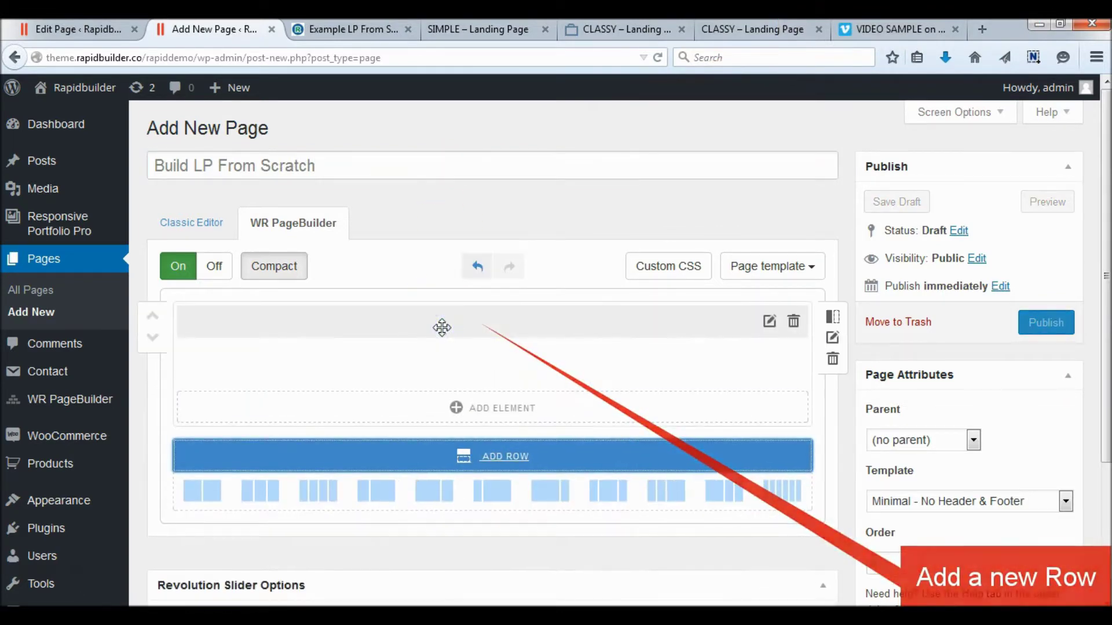
{"action": "left_click", "coordinate": [455, 400]}
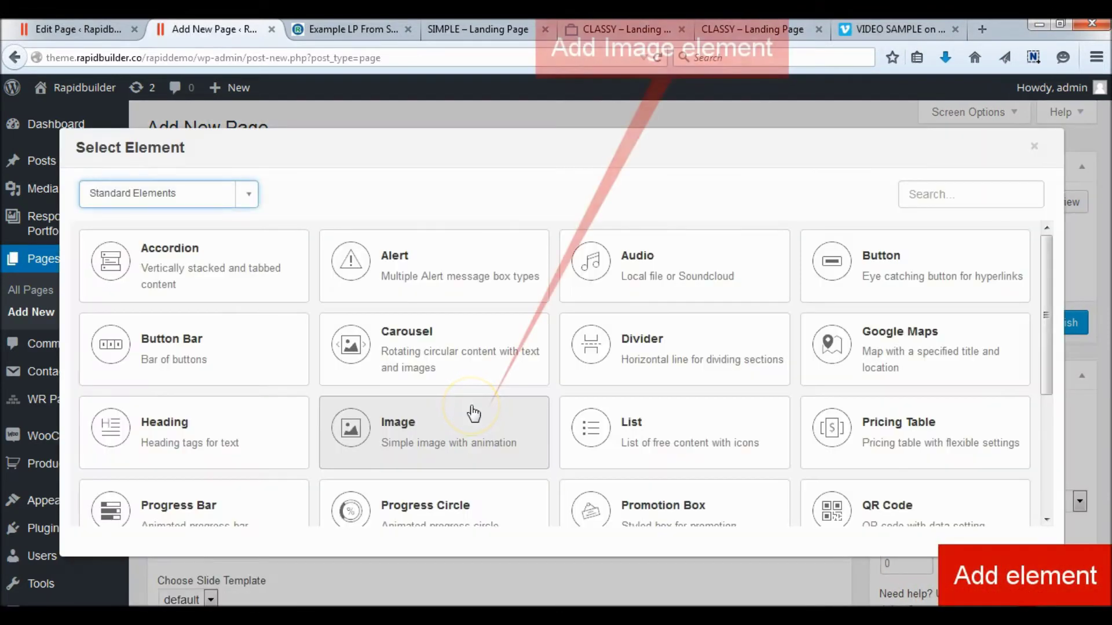
{"action": "left_click", "coordinate": [443, 416]}
{"action": "left_click", "coordinate": [276, 233]}
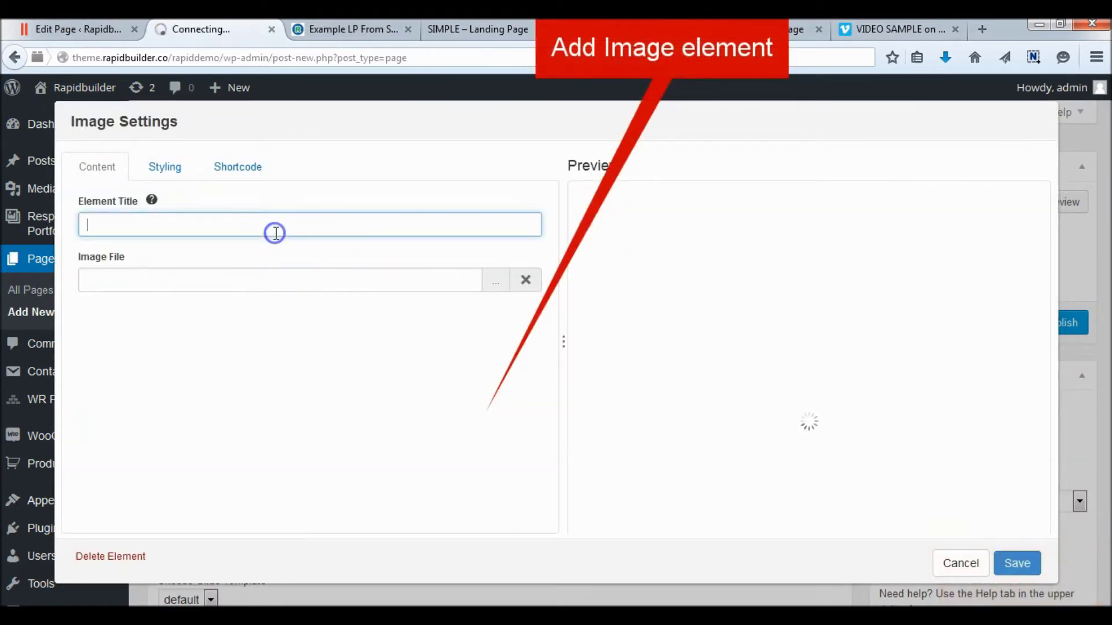
{"action": "type", "text": "logo"}
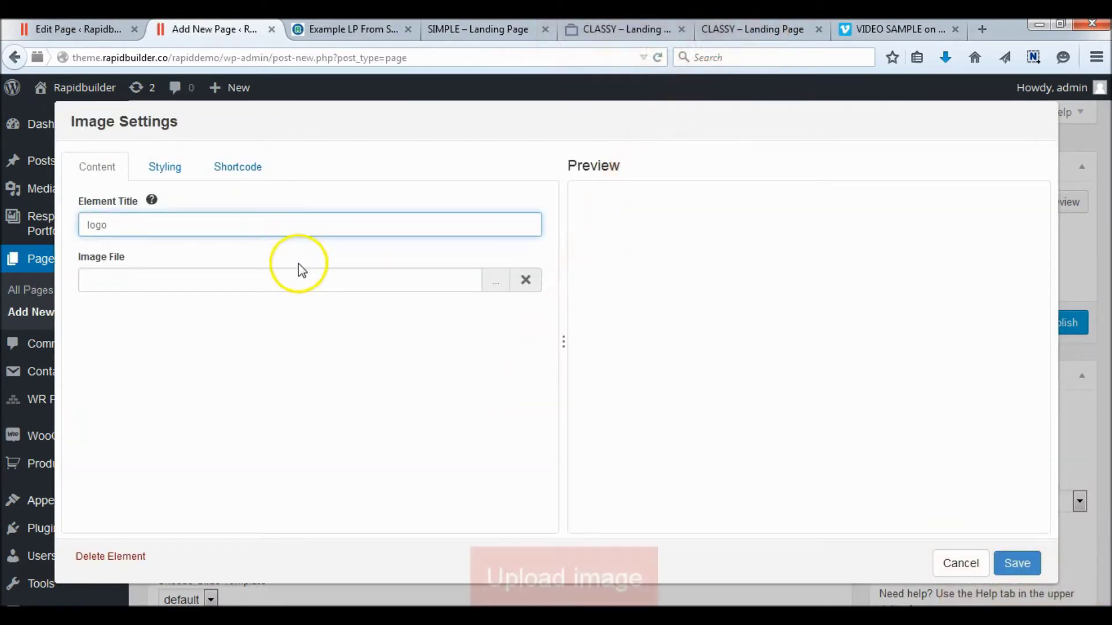
Upload sample-logo-black.png from the DEMONSTRATION folder to the media library for the logo's image file.
{"action": "left_click", "coordinate": [287, 275]}
{"action": "left_click", "coordinate": [495, 281]}
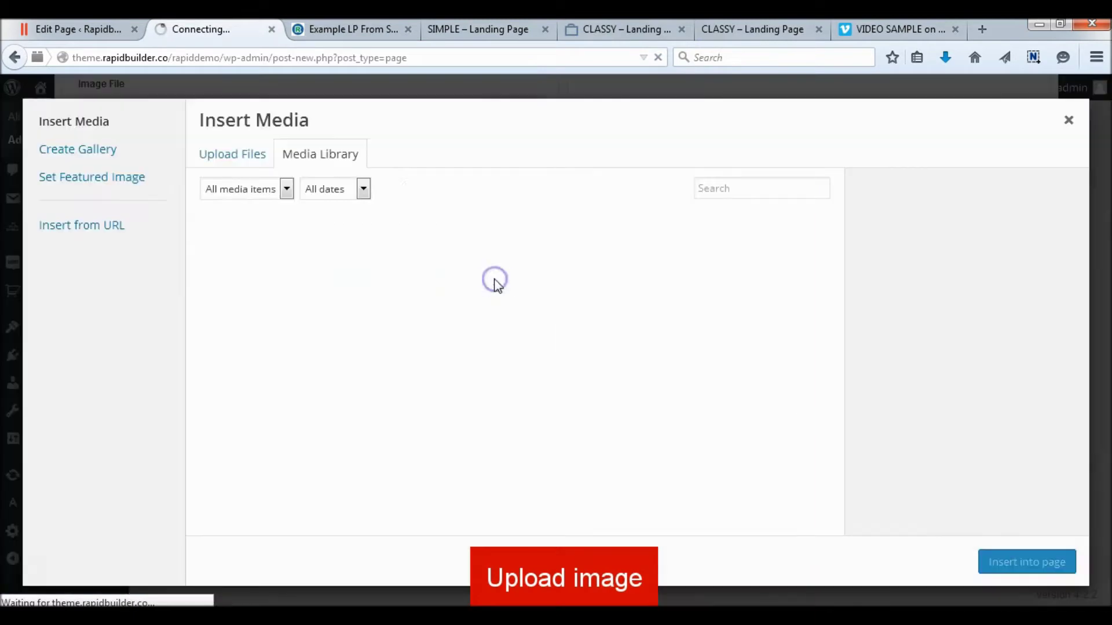
{"action": "left_click", "coordinate": [255, 164]}
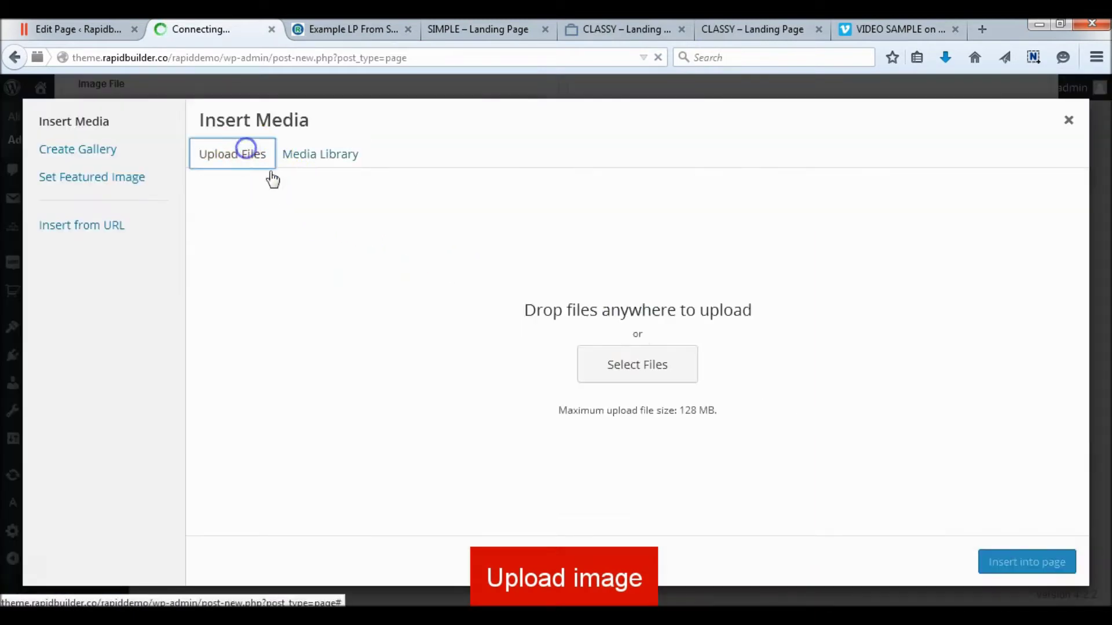
{"action": "left_click", "coordinate": [621, 360]}
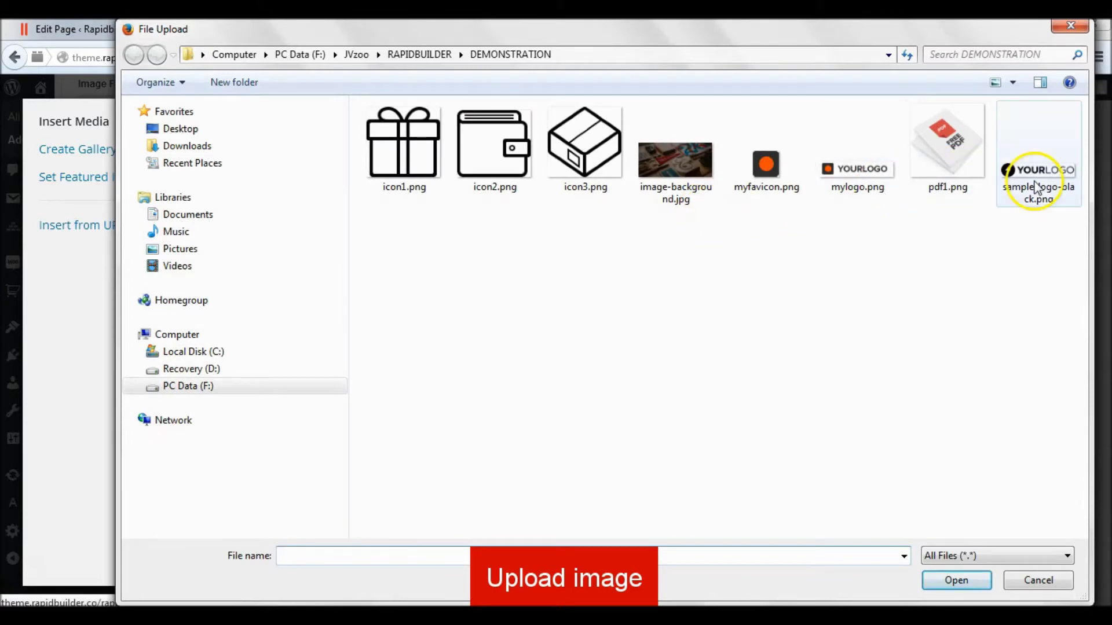
{"action": "left_click", "coordinate": [1036, 186]}
{"action": "left_click", "coordinate": [956, 581]}
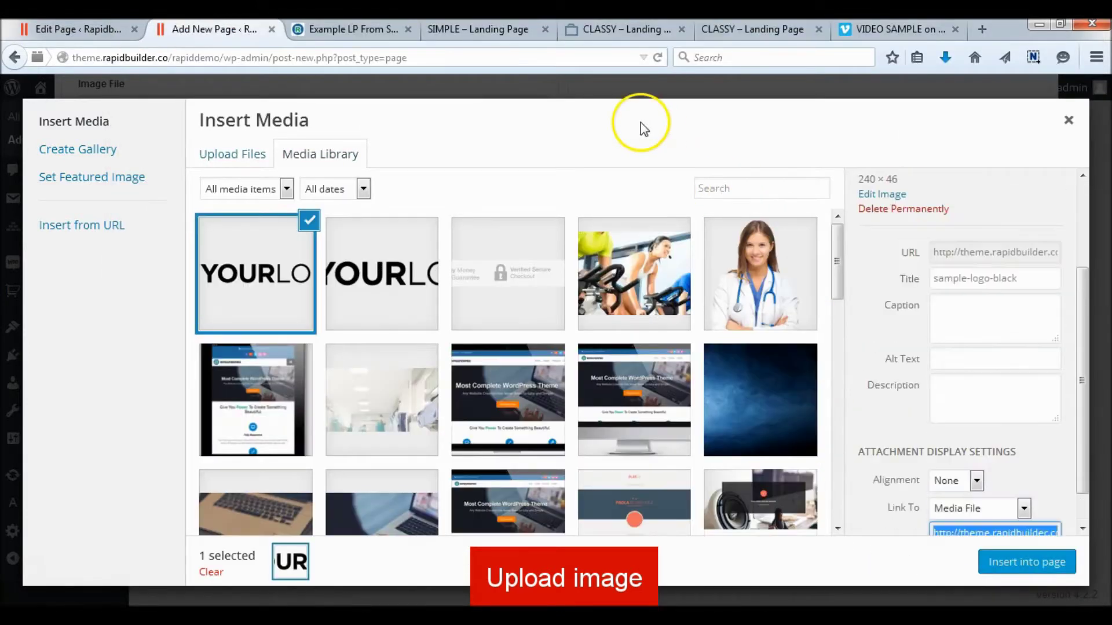
Insert the uploaded logo into the Image element and save the element's settings.
{"action": "scroll", "coordinate": [879, 387], "scroll_direction": "up", "scroll_amount": 3}
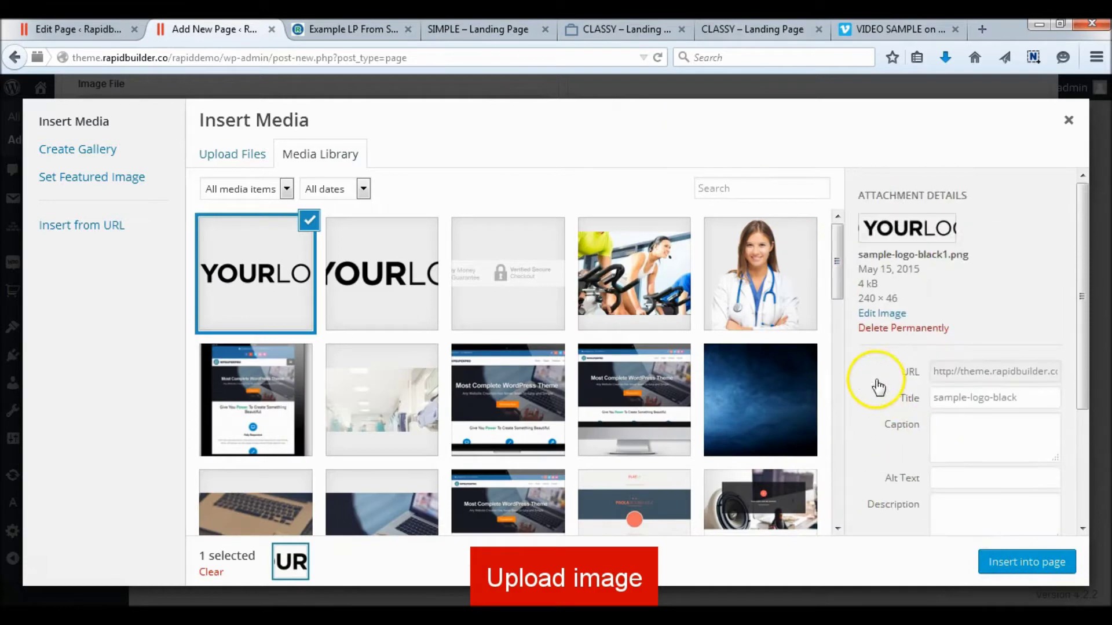
{"action": "left_click", "coordinate": [1000, 567]}
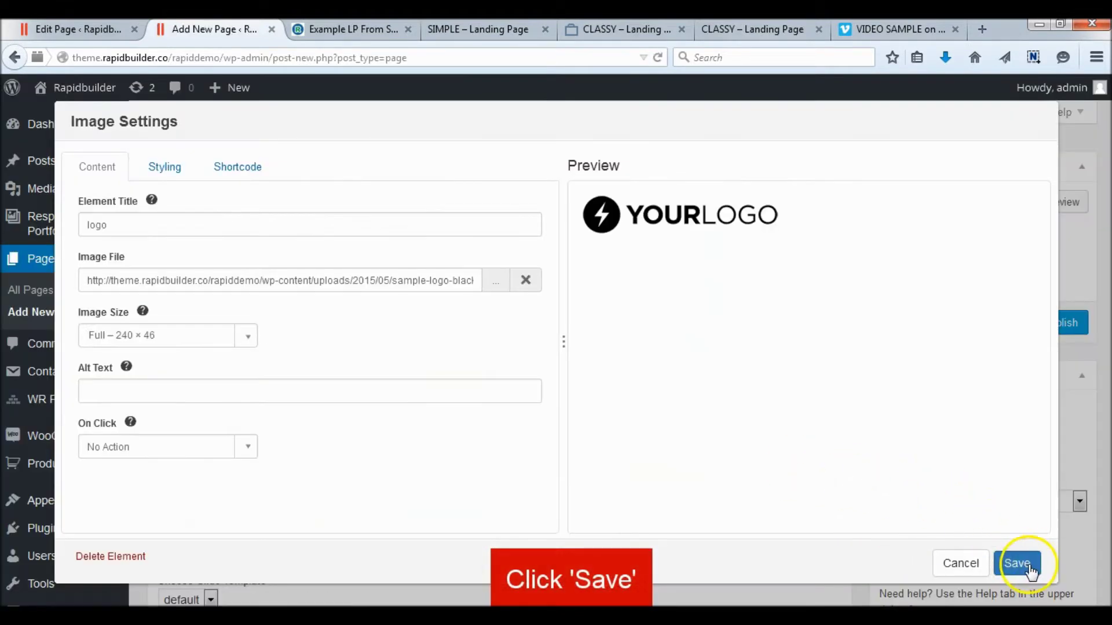
{"action": "left_click", "coordinate": [1019, 564]}
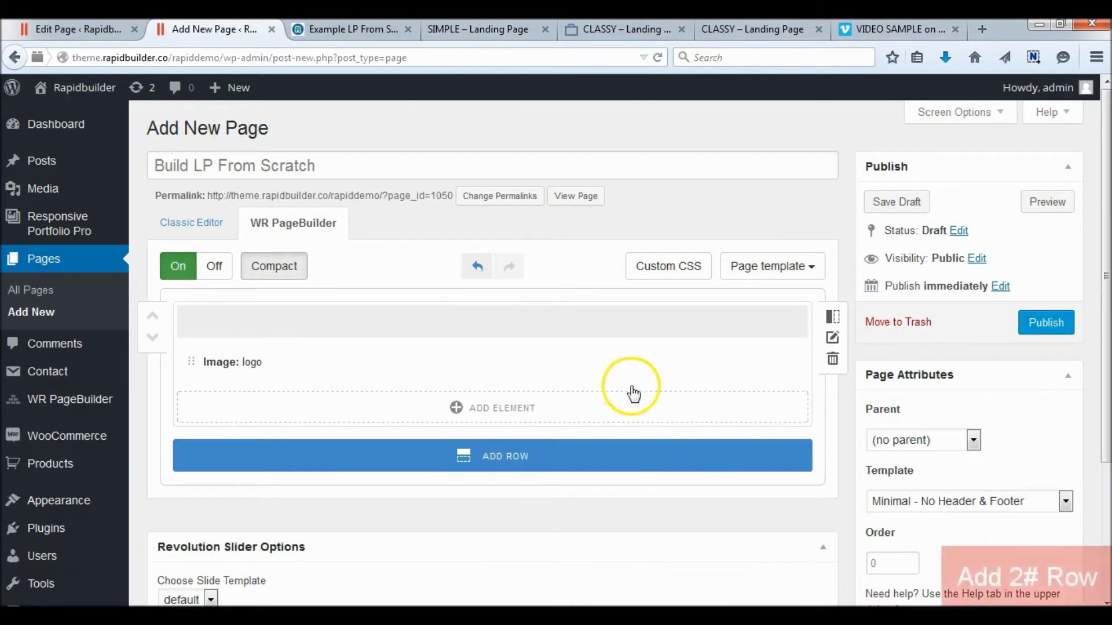
Add a second row below the logo and insert a Heading element with the element title "heading".
{"action": "scroll", "coordinate": [495, 301], "scroll_direction": "down", "scroll_amount": 3}
{"action": "left_click", "coordinate": [495, 302]}
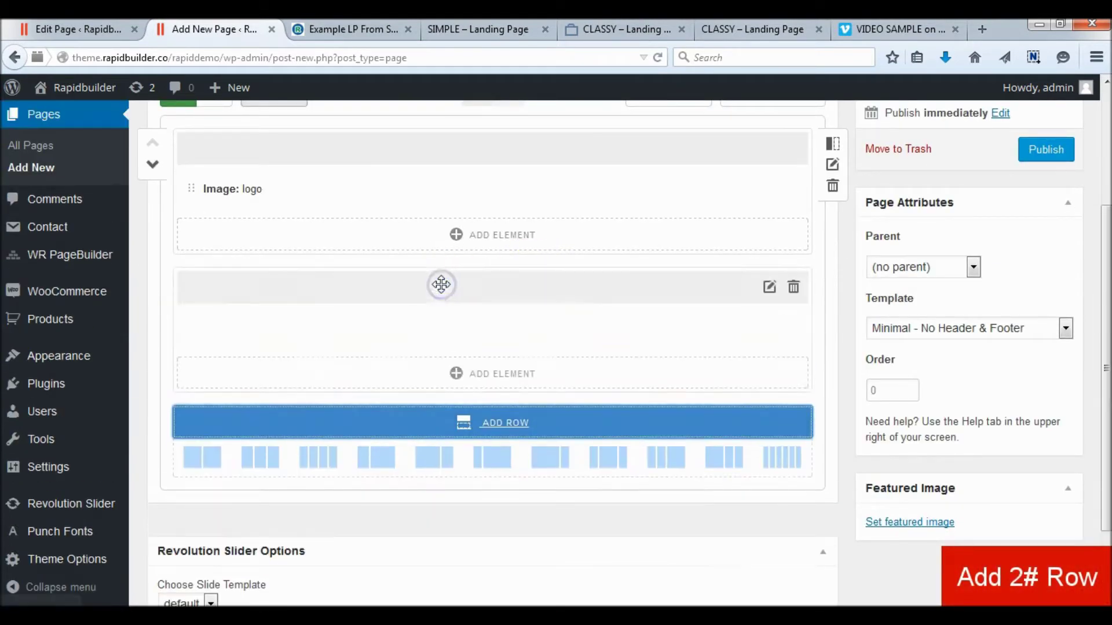
{"action": "left_click", "coordinate": [454, 373]}
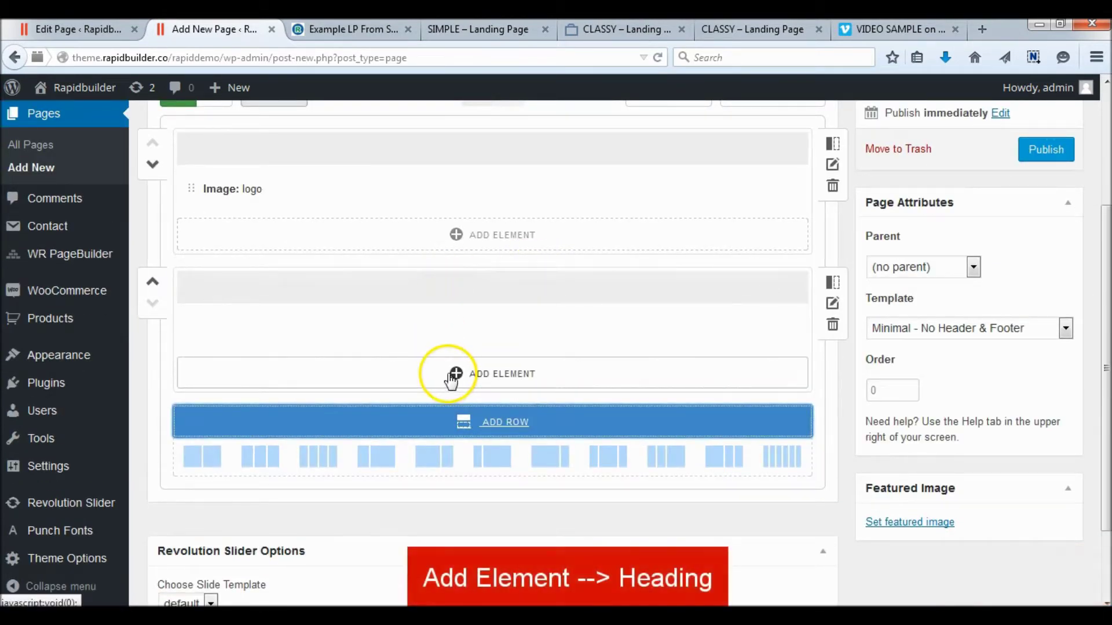
{"action": "left_click", "coordinate": [203, 433]}
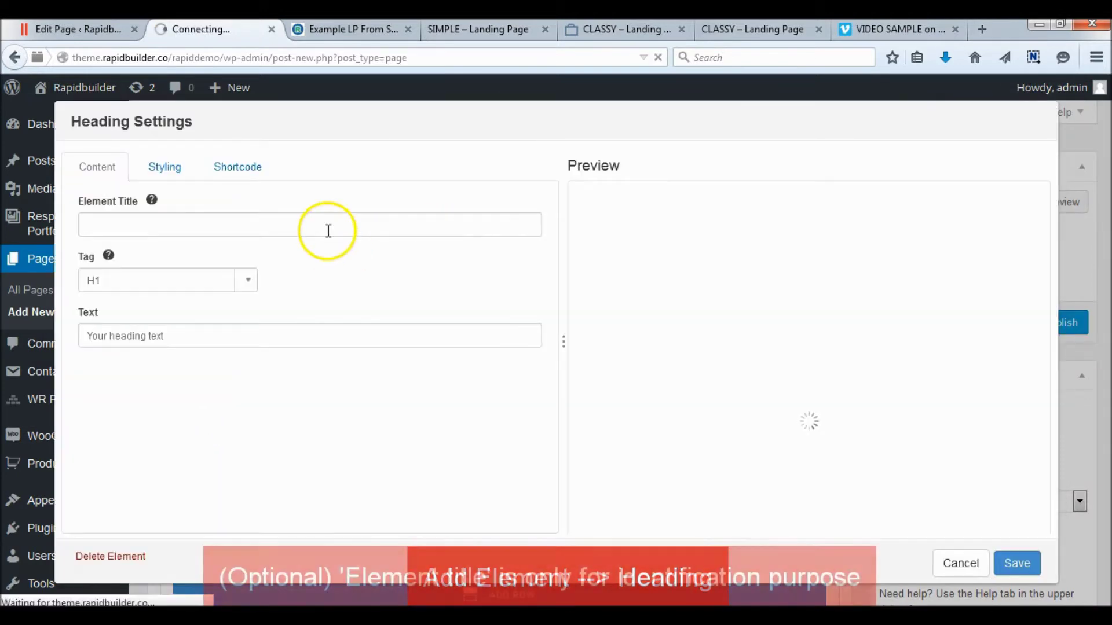
{"action": "left_click", "coordinate": [327, 227]}
{"action": "left_click", "coordinate": [327, 226]}
{"action": "type", "text": "heading"}
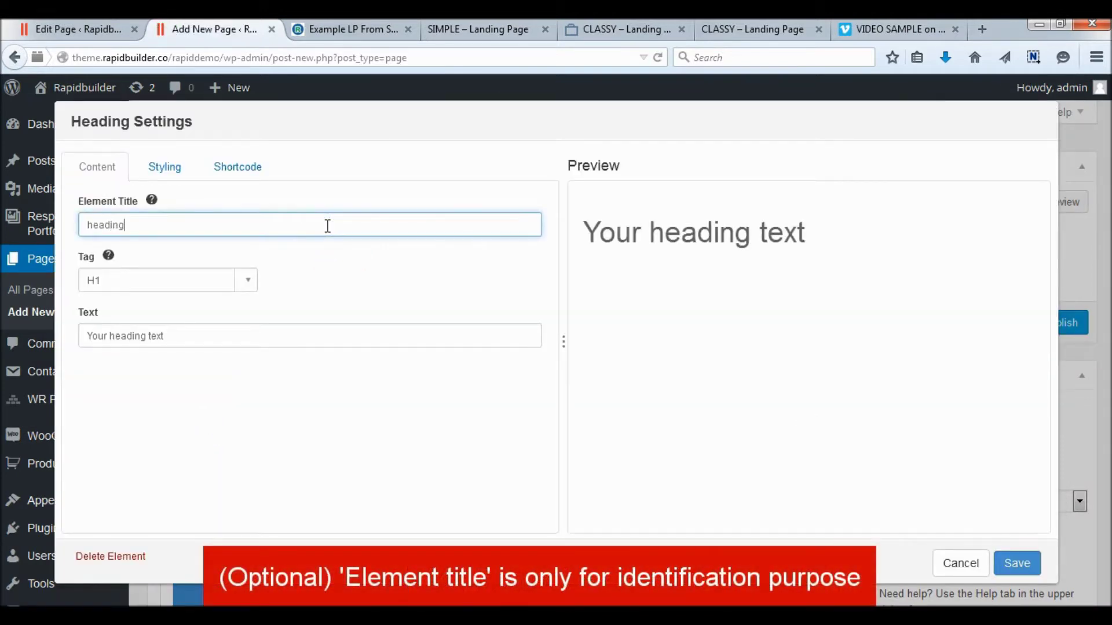
Replace the heading text with the headline "Can You Really Build a Launch Funnel in Wordpress with Just A Few Clicks?" copied from the CLASSY landing page.
{"action": "left_click", "coordinate": [303, 334]}
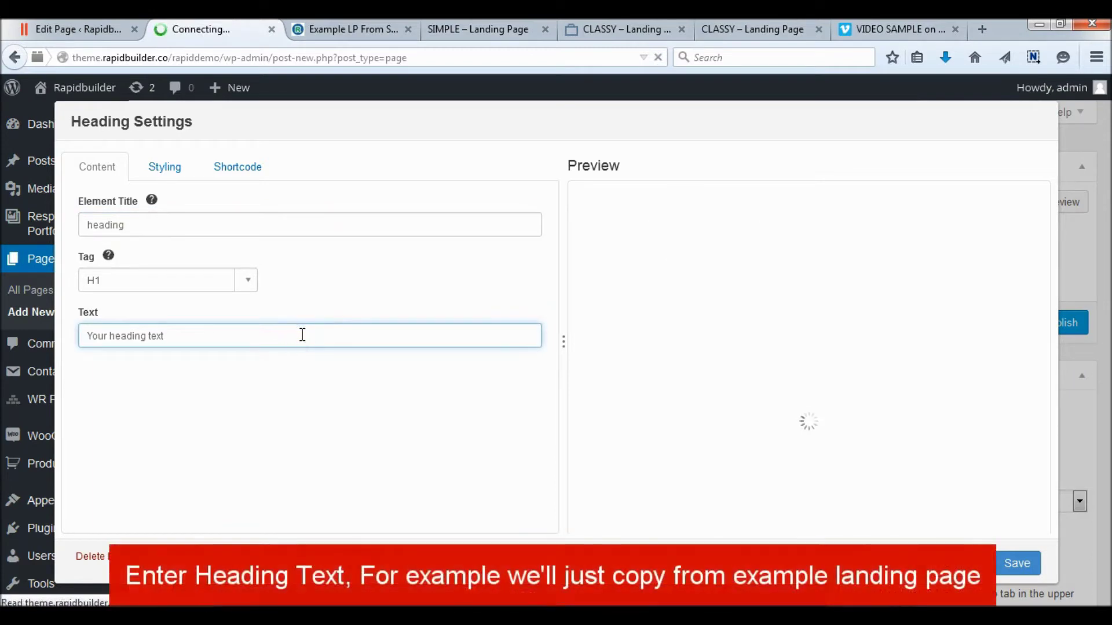
{"action": "key", "text": "ctrl+a"}
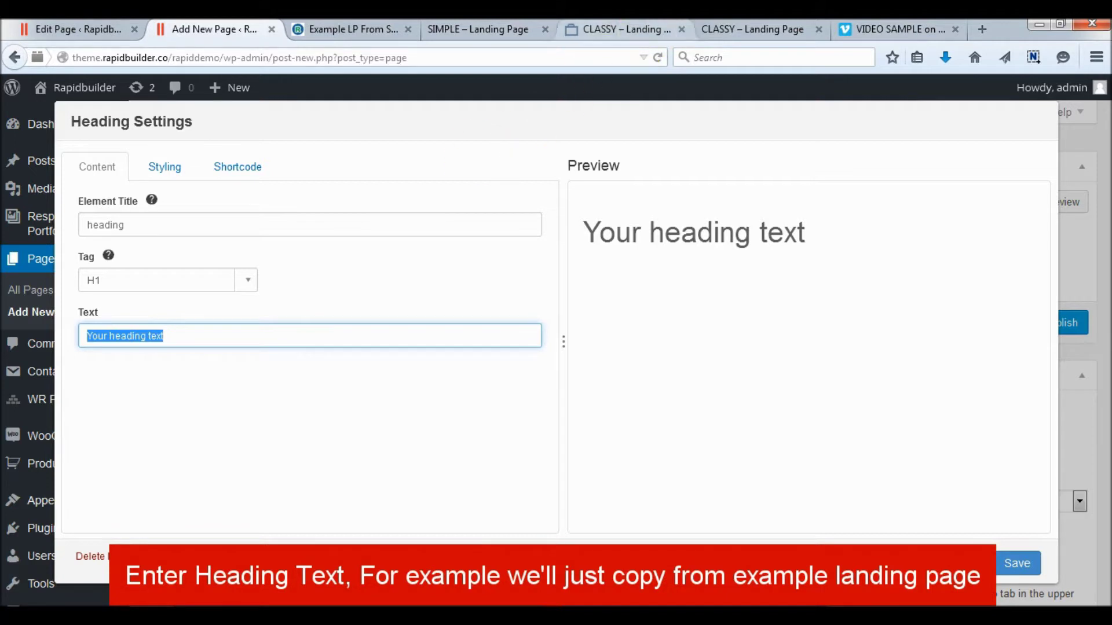
{"action": "left_click", "coordinate": [739, 29]}
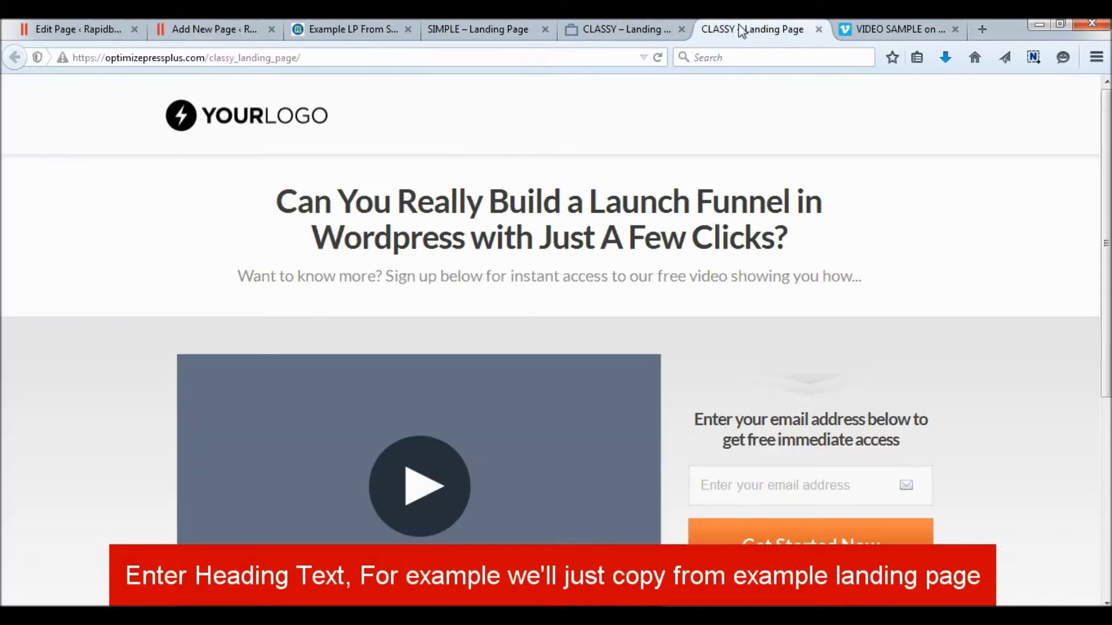
{"action": "left_click_drag", "start_coordinate": [787, 239], "coordinate": [273, 211]}
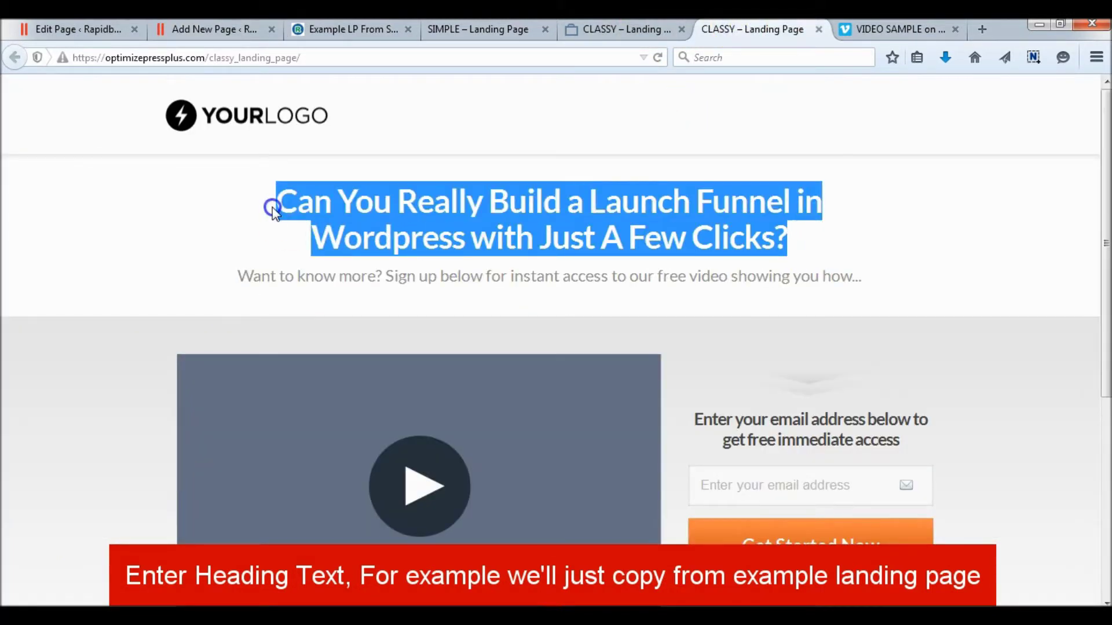
{"action": "right_click", "coordinate": [410, 212]}
{"action": "left_click", "coordinate": [426, 219]}
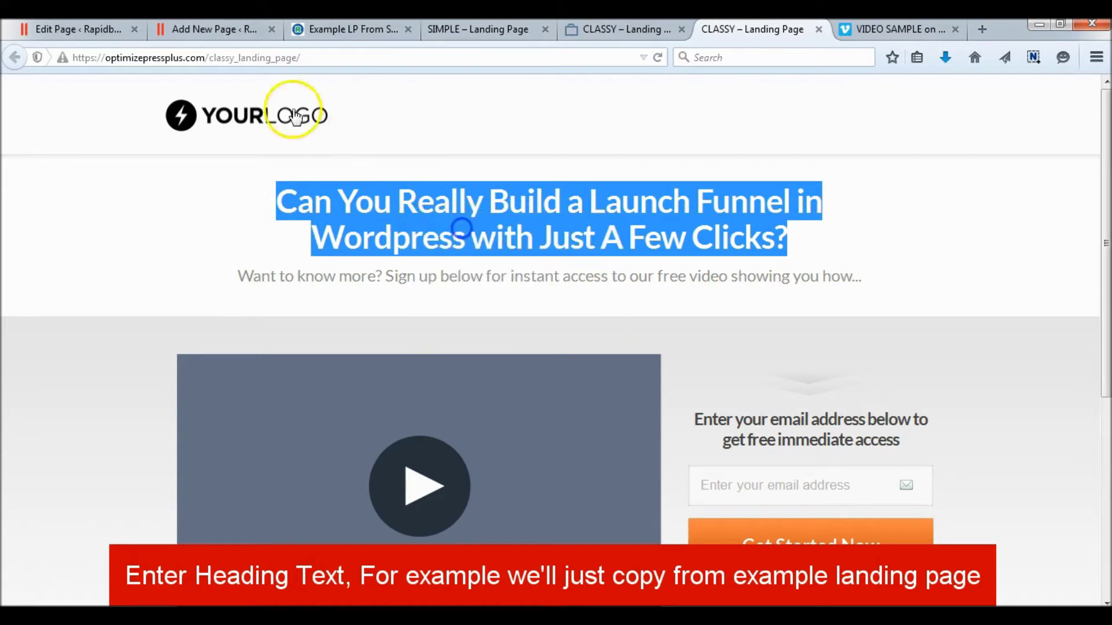
{"action": "left_click", "coordinate": [235, 29]}
{"action": "key", "text": "ctrl+v"}
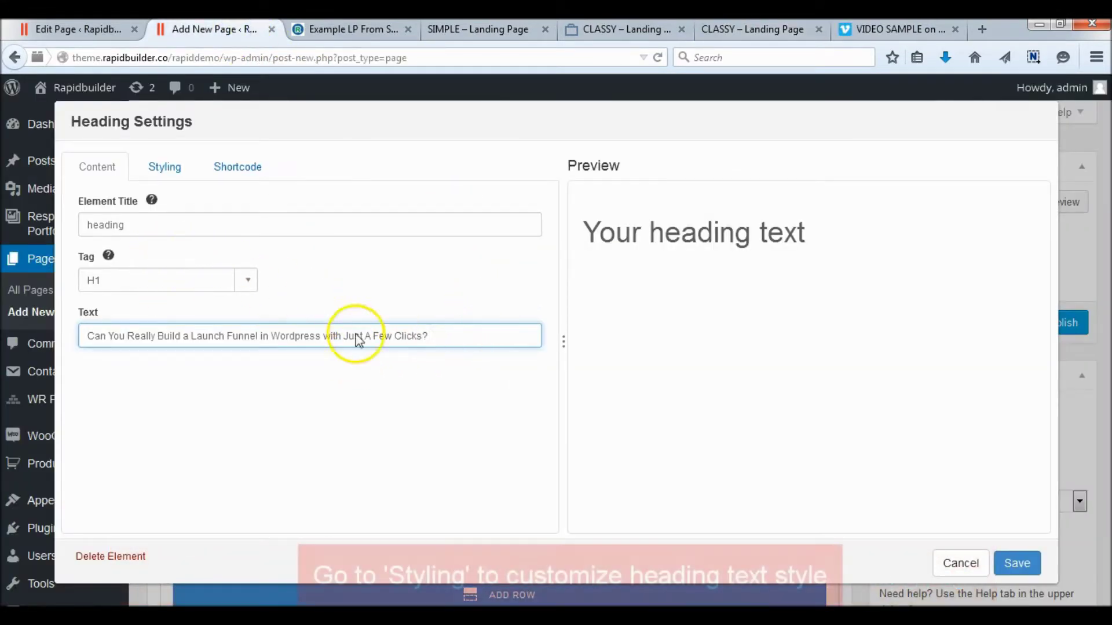
Centre-align the heading and disable its underline in the styling settings.
{"action": "left_click", "coordinate": [164, 167]}
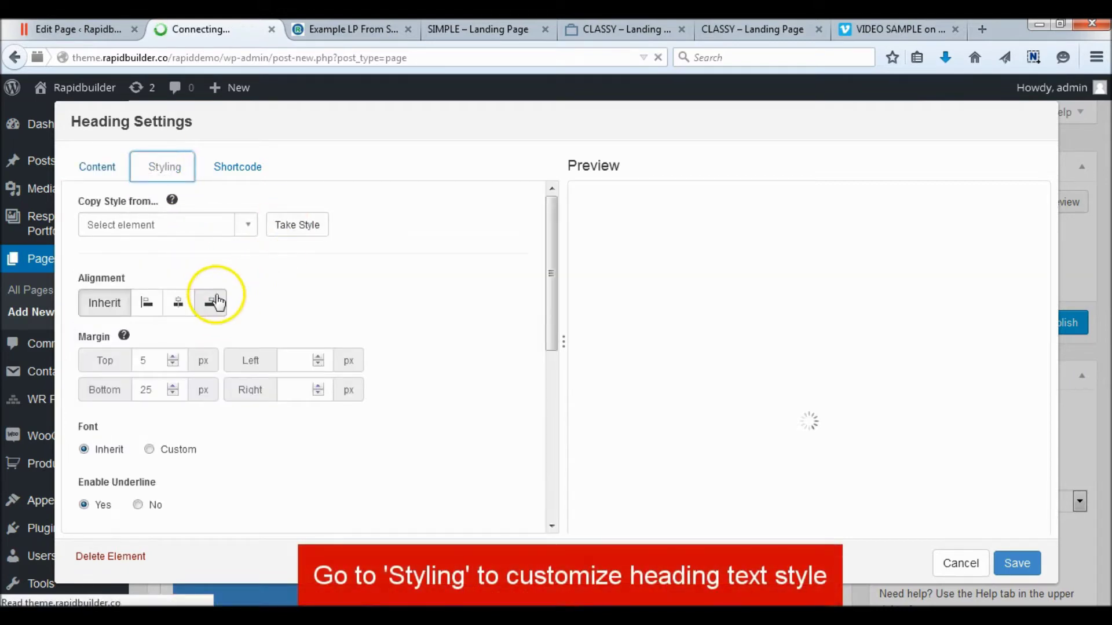
{"action": "left_click", "coordinate": [181, 304]}
{"action": "scroll", "coordinate": [203, 347], "scroll_direction": "down", "scroll_amount": 2}
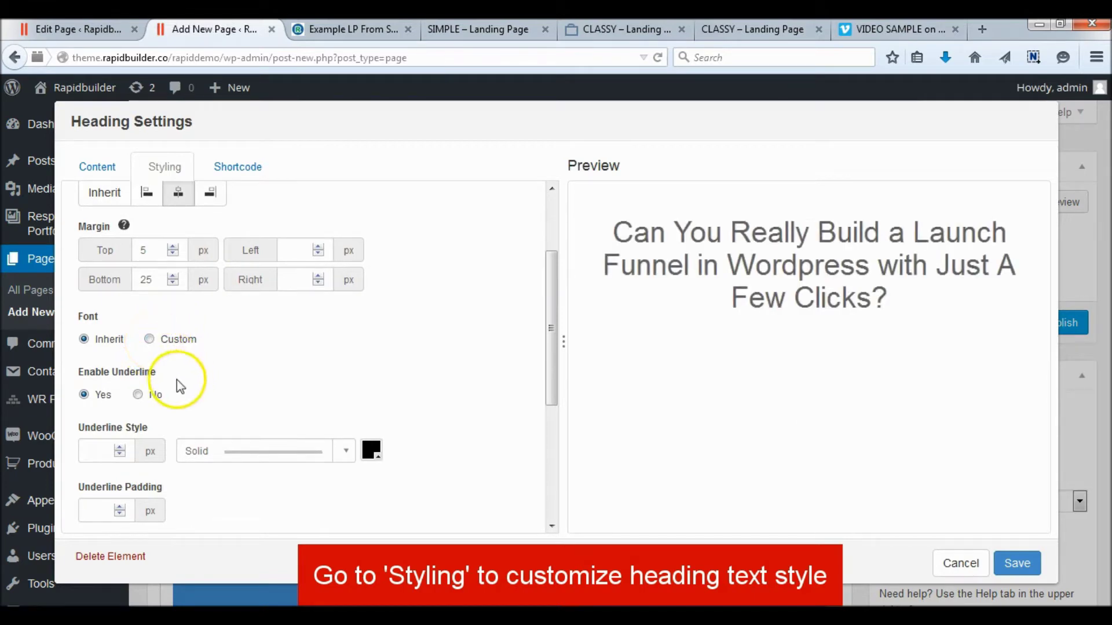
{"action": "left_click", "coordinate": [139, 396]}
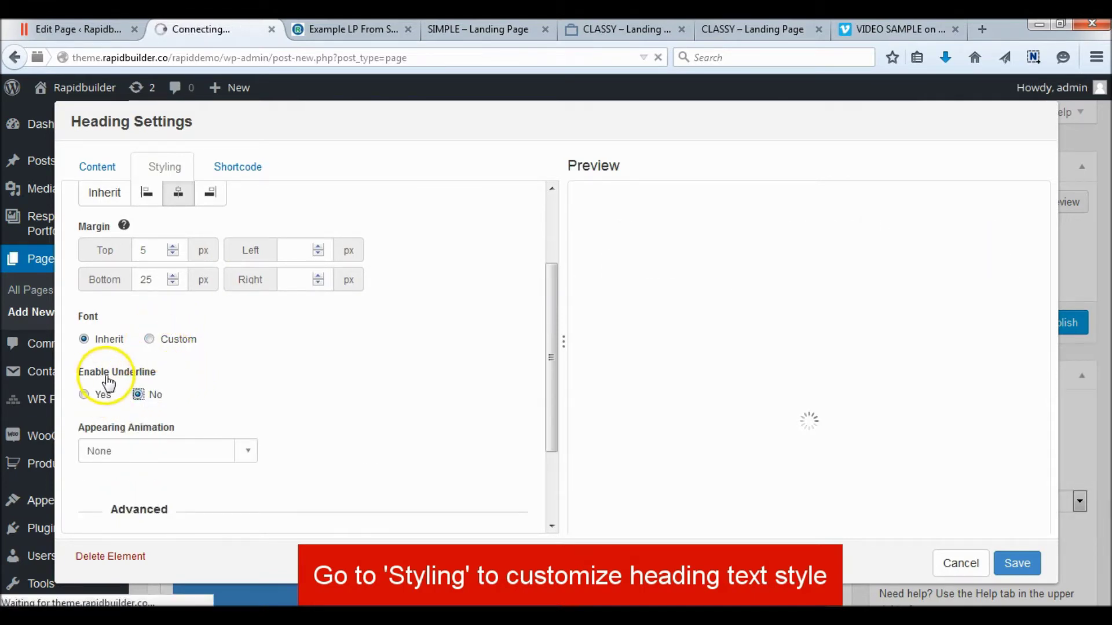
Give the heading a custom font using the Google font Roboto at 38 px.
{"action": "left_click", "coordinate": [150, 339]}
{"action": "scroll", "coordinate": [168, 347], "scroll_direction": "down", "scroll_amount": 1}
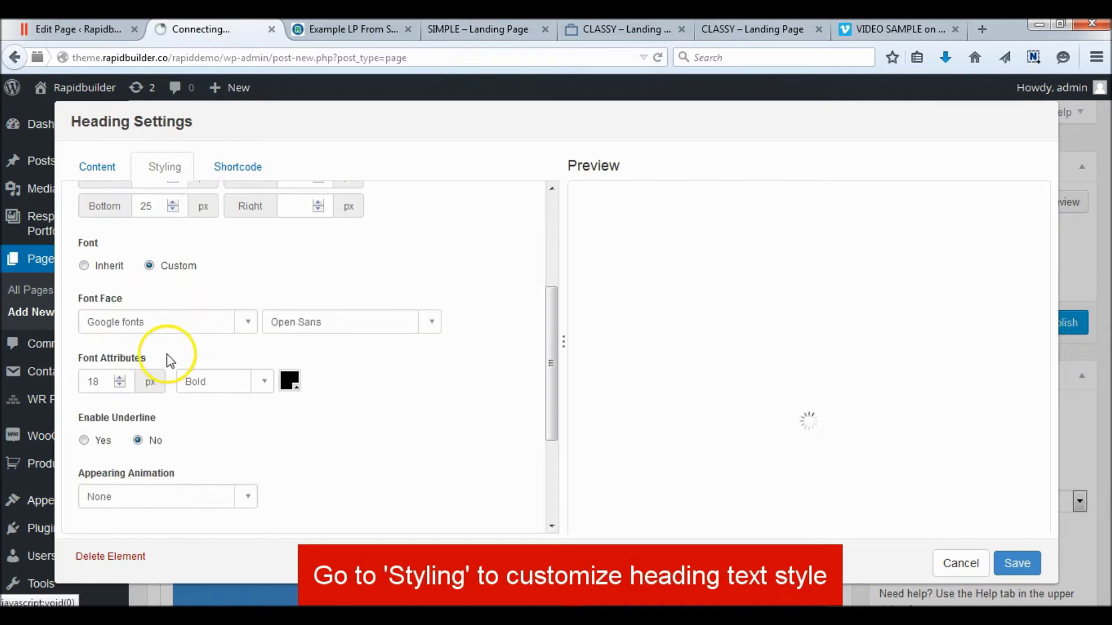
{"action": "left_click", "coordinate": [320, 320]}
{"action": "scroll", "coordinate": [292, 486], "scroll_direction": "down", "scroll_amount": 3}
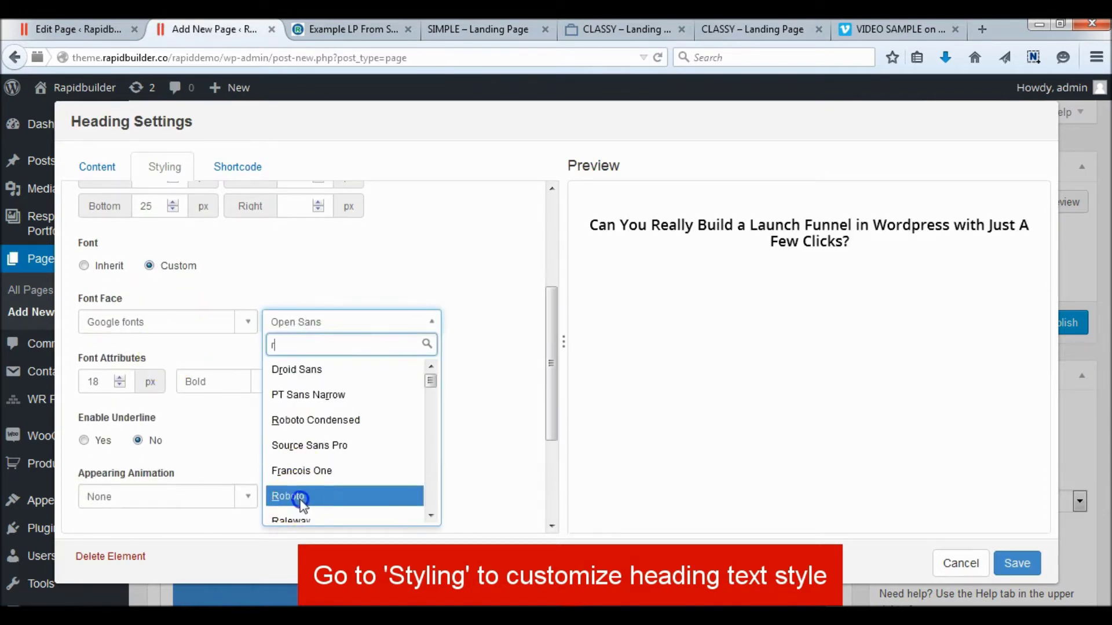
{"action": "left_click", "coordinate": [300, 497]}
{"action": "scroll", "coordinate": [196, 413], "scroll_direction": "down", "scroll_amount": 1}
{"action": "left_click_drag", "start_coordinate": [99, 347], "coordinate": [55, 348]}
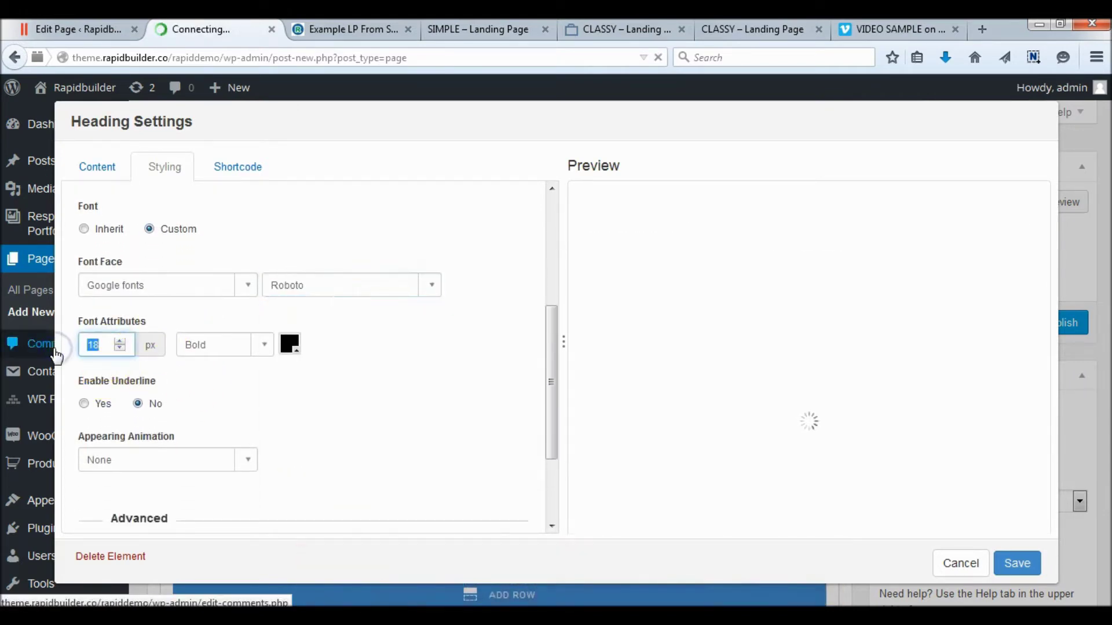
{"action": "type", "text": "3"}
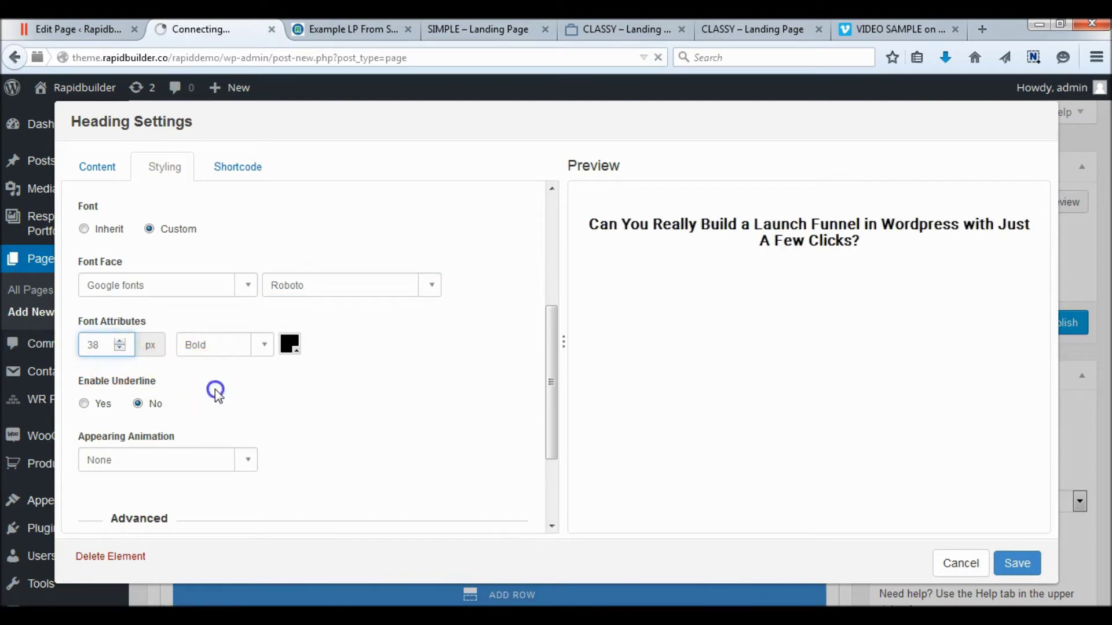
{"action": "scroll", "coordinate": [398, 386], "scroll_direction": "up", "scroll_amount": 2}
{"action": "scroll", "coordinate": [405, 395], "scroll_direction": "up", "scroll_amount": 5}
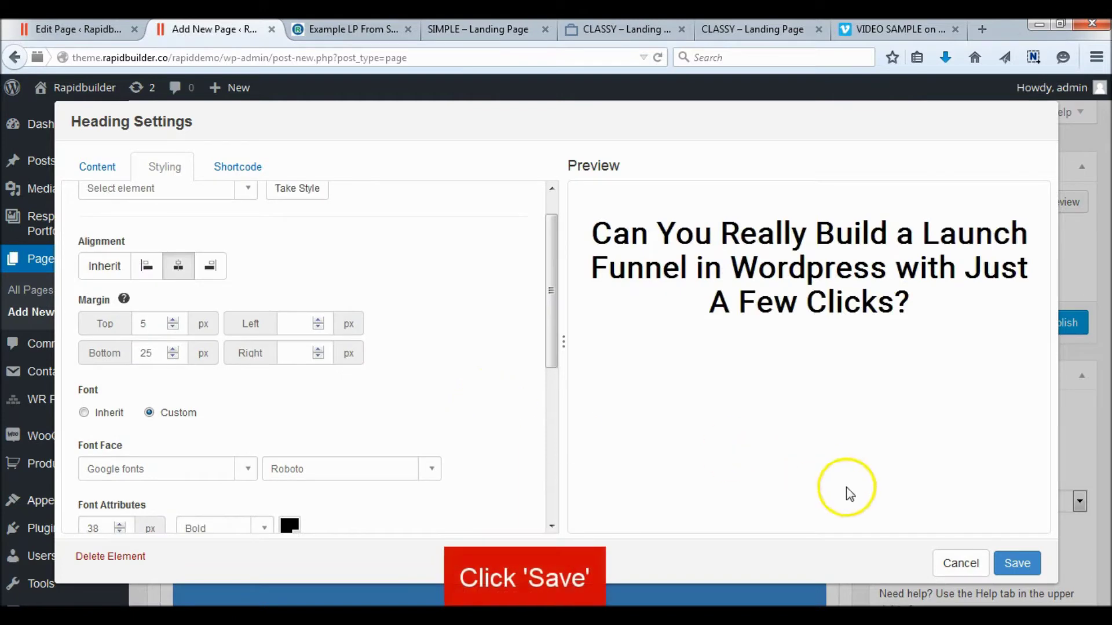
Save the headline settings and add a second Heading element to the same row.
{"action": "left_click", "coordinate": [1018, 565]}
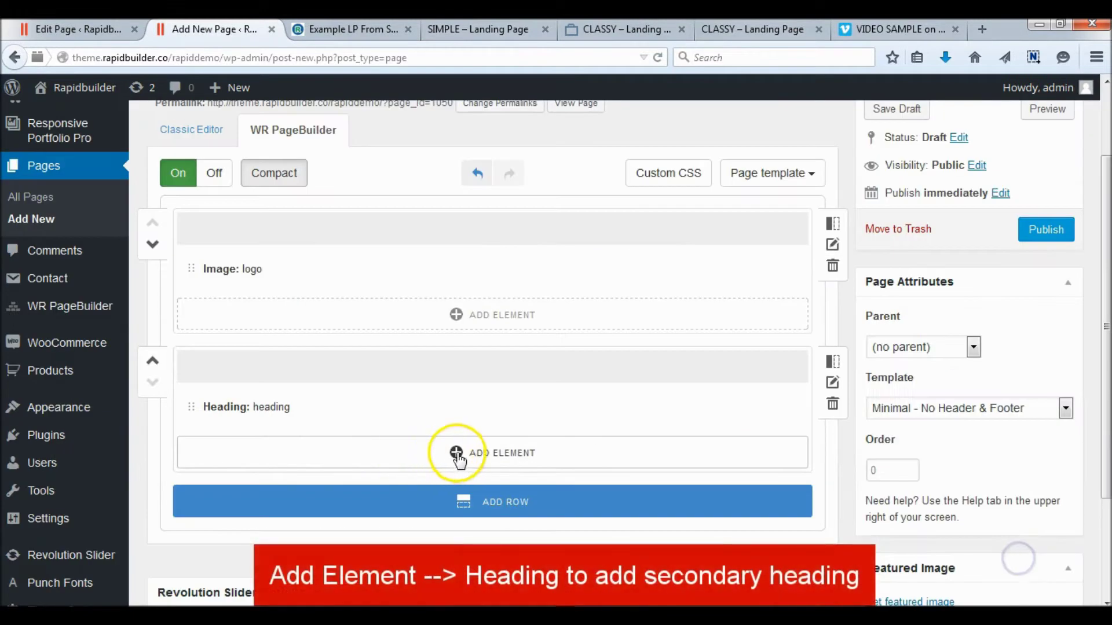
{"action": "left_click", "coordinate": [456, 452]}
{"action": "left_click", "coordinate": [205, 426]}
Replace the new heading's text with "Want to know more? Sign up below for instant access to our free video showing you how..." copied from the CLASSY landing page.
{"action": "left_click", "coordinate": [769, 30]}
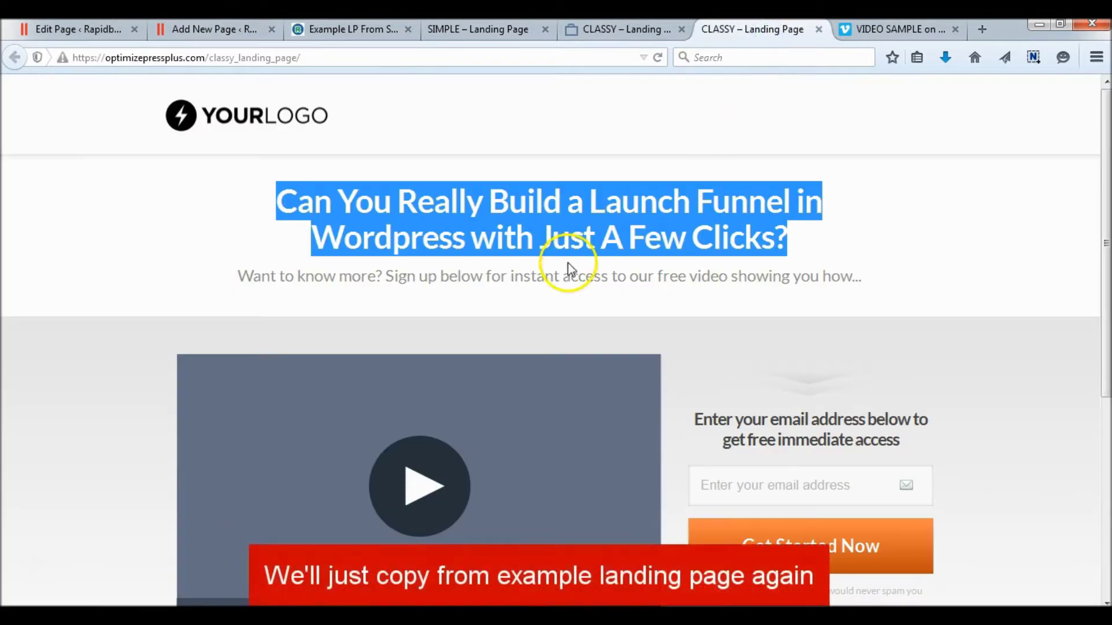
{"action": "left_click", "coordinate": [567, 264]}
{"action": "left_click_drag", "start_coordinate": [244, 281], "coordinate": [757, 297]}
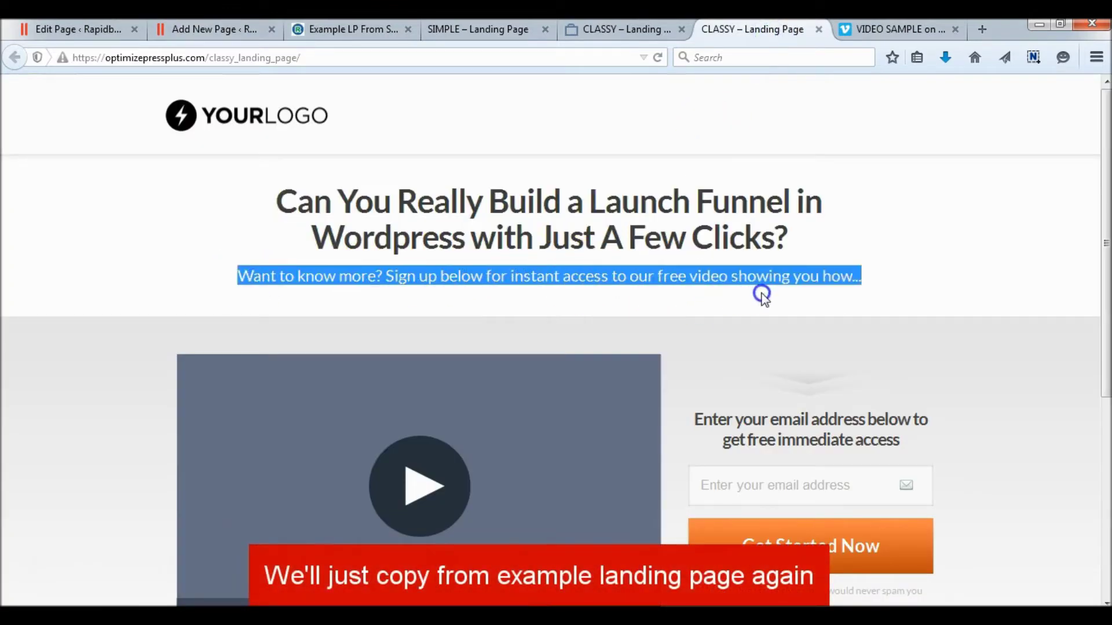
{"action": "right_click", "coordinate": [811, 277]}
{"action": "left_click", "coordinate": [845, 286]}
{"action": "left_click", "coordinate": [171, 265]}
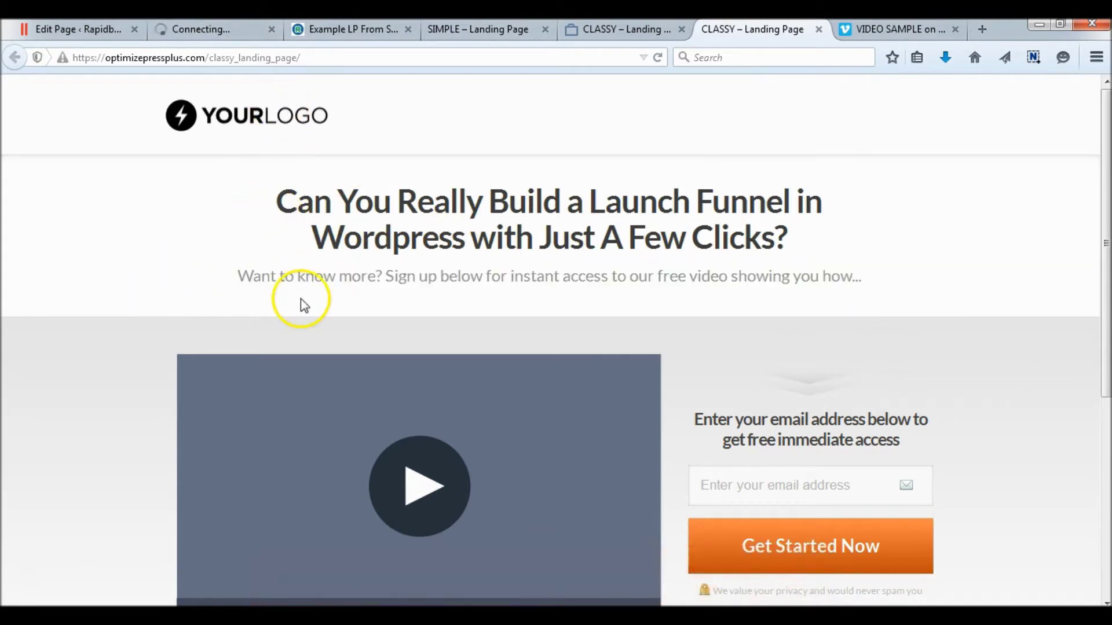
{"action": "left_click", "coordinate": [163, 30]}
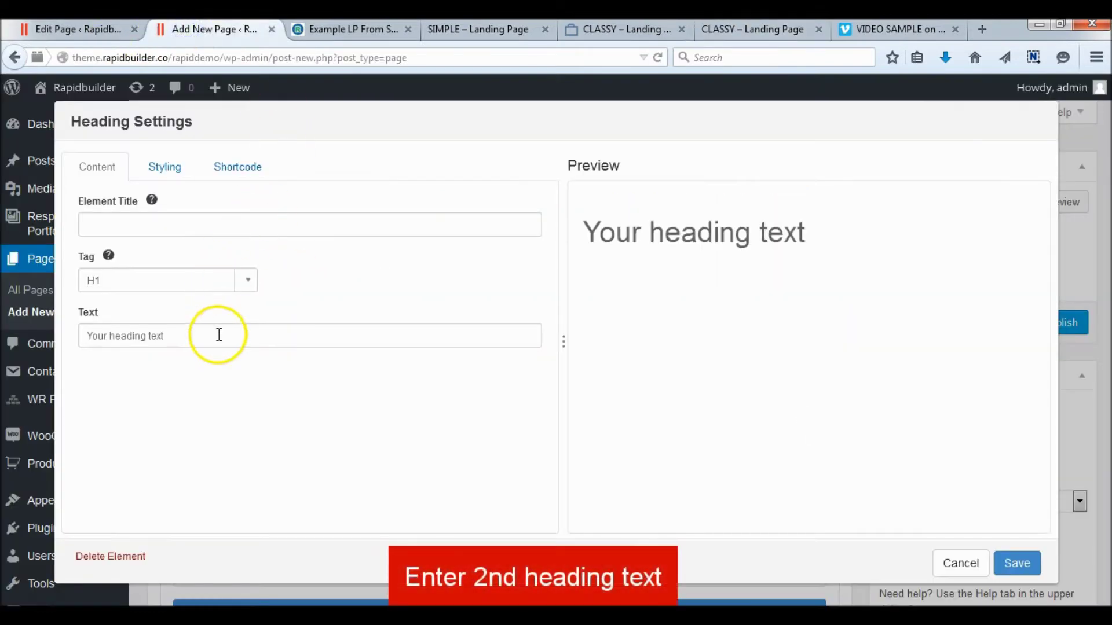
{"action": "left_click_drag", "start_coordinate": [200, 340], "coordinate": [92, 336]}
{"action": "key", "text": "ctrl+v"}
Set the second heading's tag to H3 and its element title to "2nd Heading".
{"action": "left_click", "coordinate": [199, 275]}
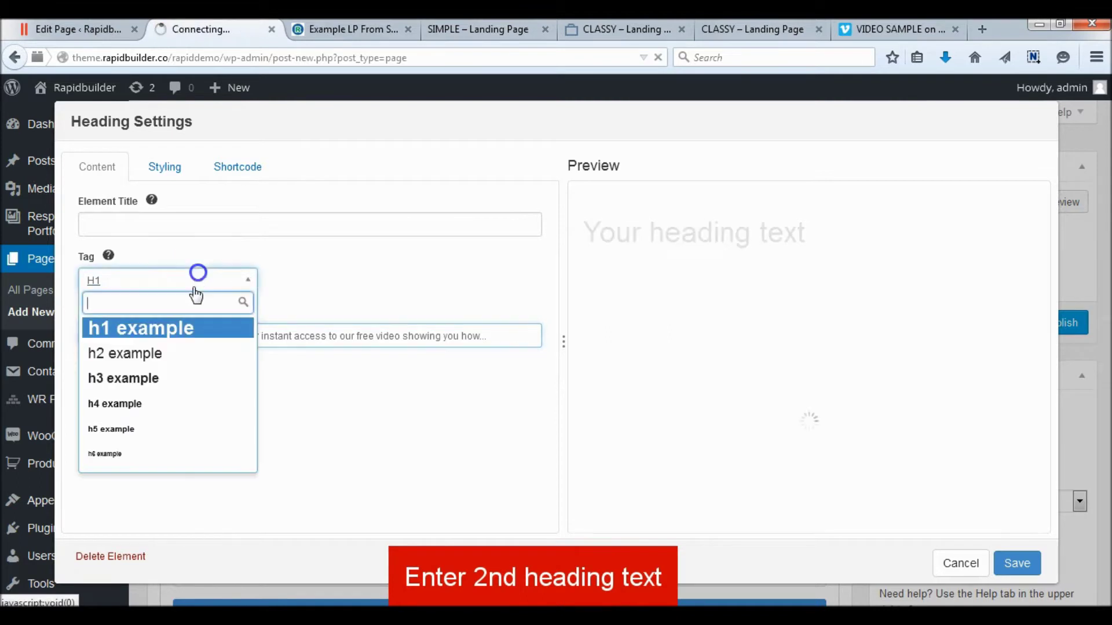
{"action": "left_click", "coordinate": [141, 377]}
{"action": "left_click", "coordinate": [167, 224]}
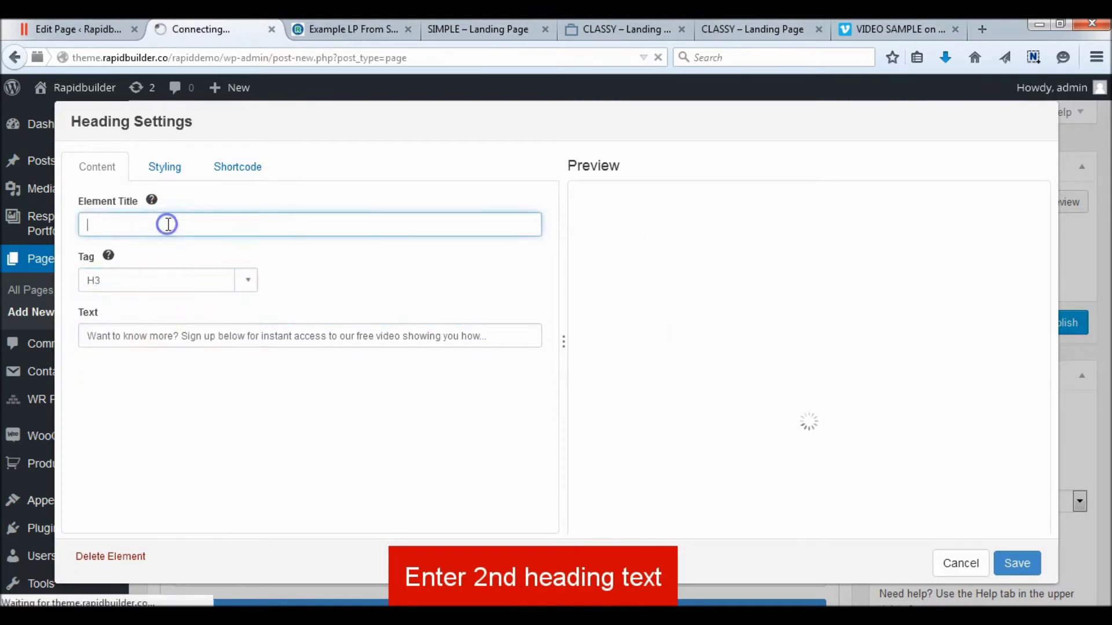
{"action": "type", "text": "2nd"}
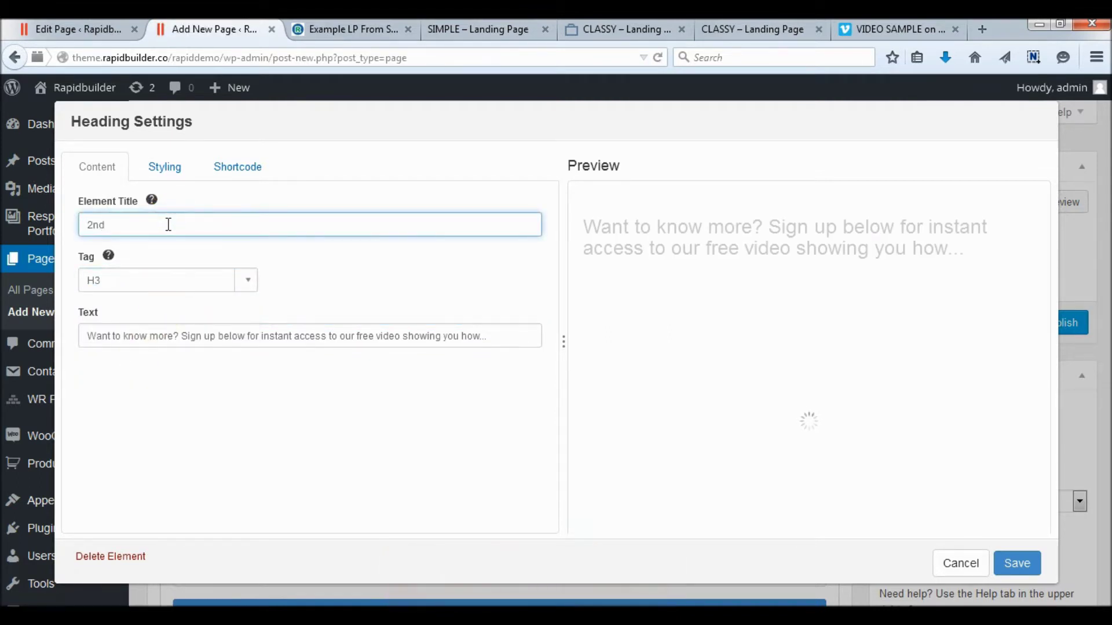
{"action": "type", "text": " Heading"}
Centre-align the second heading and give it a custom font using the Google font Roboto.
{"action": "left_click", "coordinate": [166, 166]}
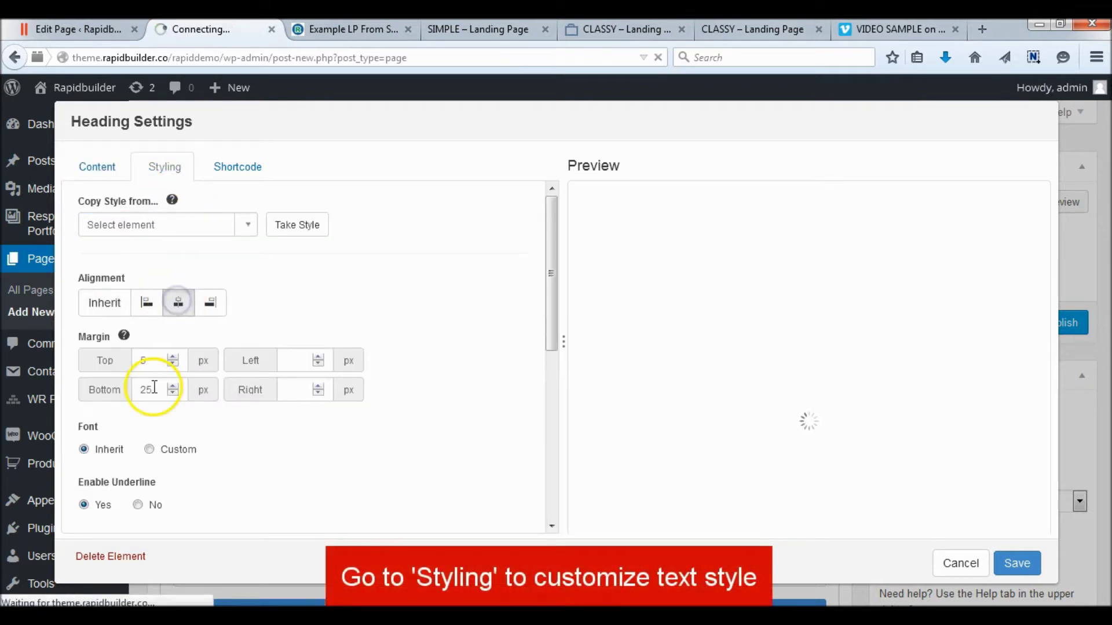
{"action": "scroll", "coordinate": [162, 380], "scroll_direction": "down", "scroll_amount": 3}
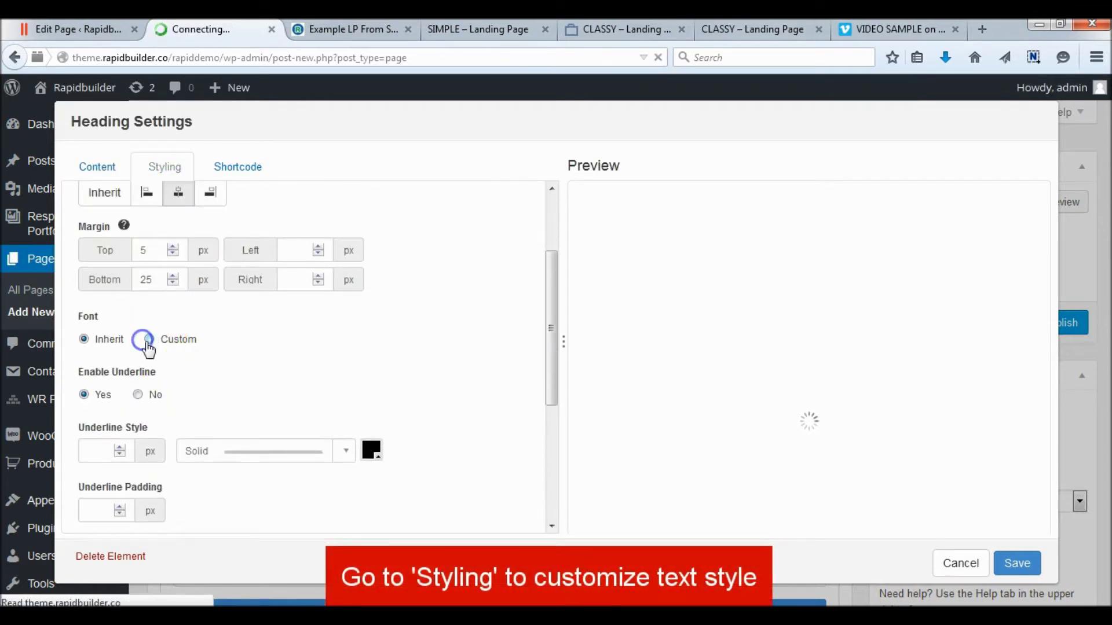
{"action": "left_click", "coordinate": [148, 341]}
{"action": "scroll", "coordinate": [191, 348], "scroll_direction": "down", "scroll_amount": 3}
{"action": "left_click", "coordinate": [203, 285]}
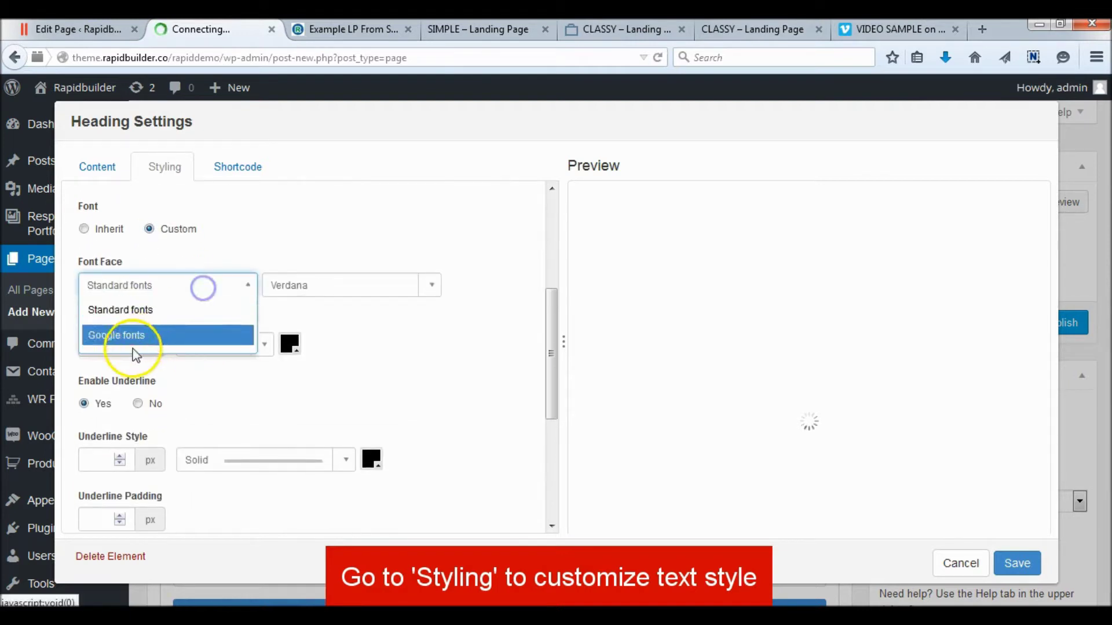
{"action": "left_click", "coordinate": [134, 339]}
{"action": "left_click", "coordinate": [326, 286]}
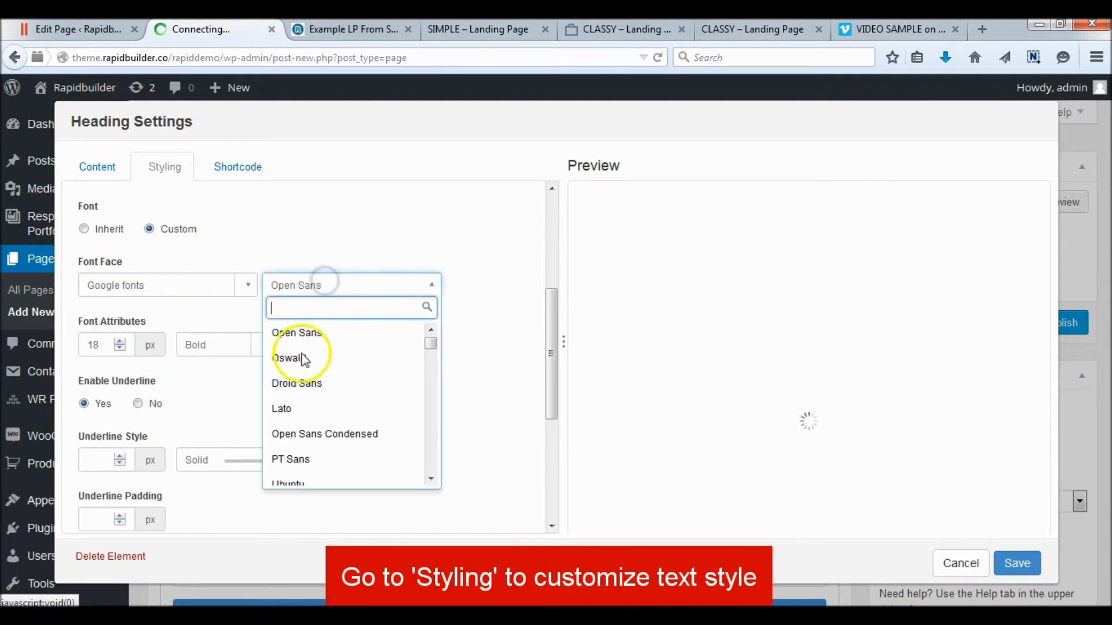
{"action": "type", "text": "r"}
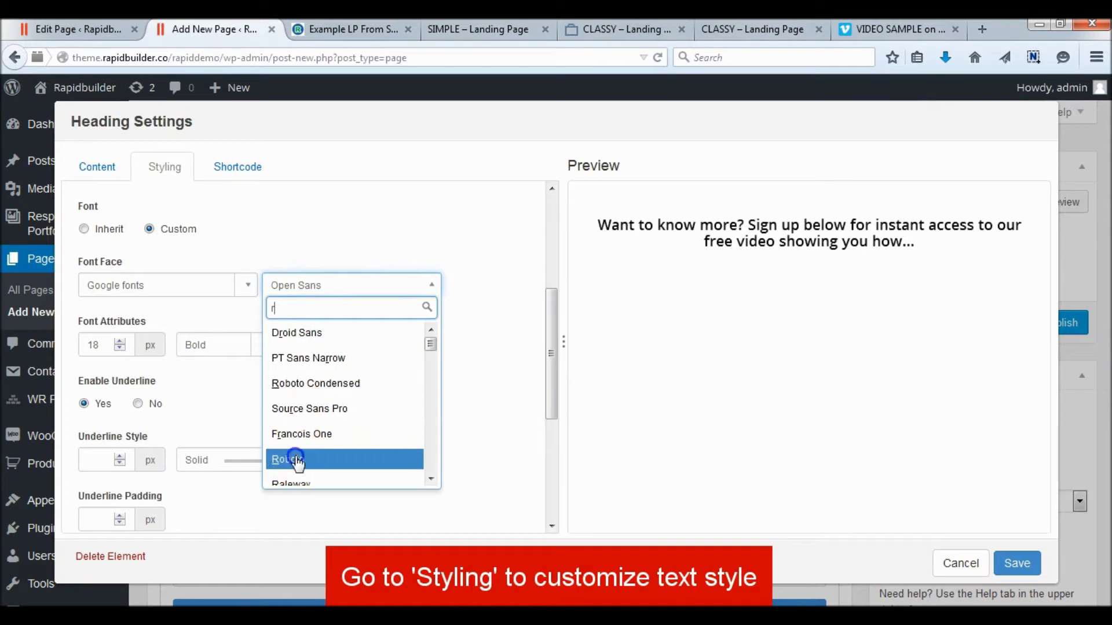
{"action": "left_click", "coordinate": [293, 459]}
Set the second heading's font to Normal weight at 24 px and disable its underline.
{"action": "left_click", "coordinate": [242, 348]}
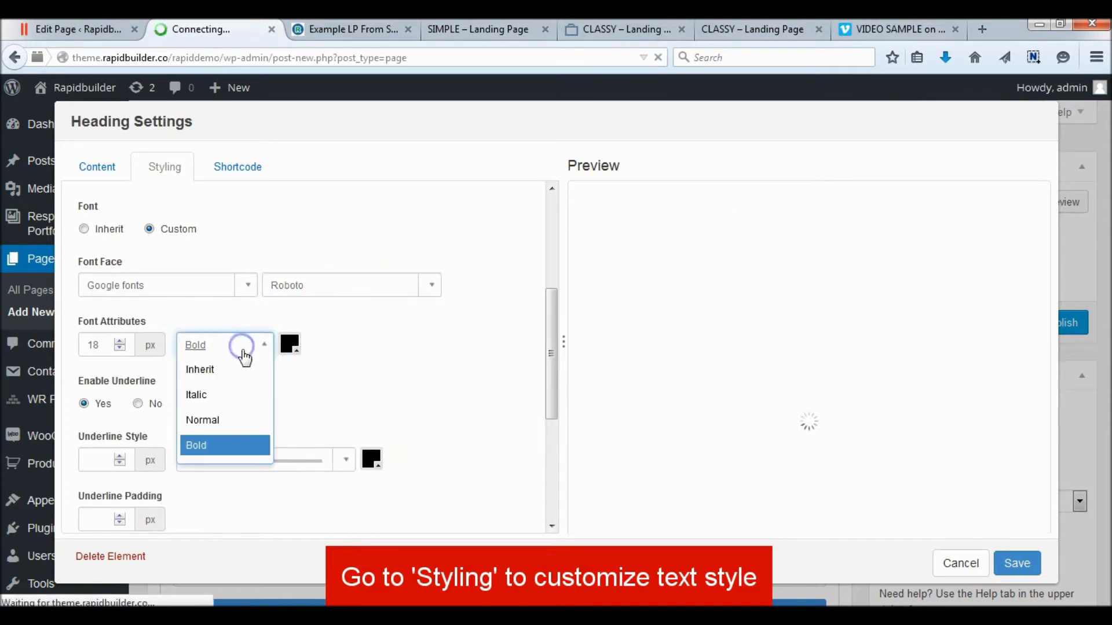
{"action": "left_click", "coordinate": [207, 420]}
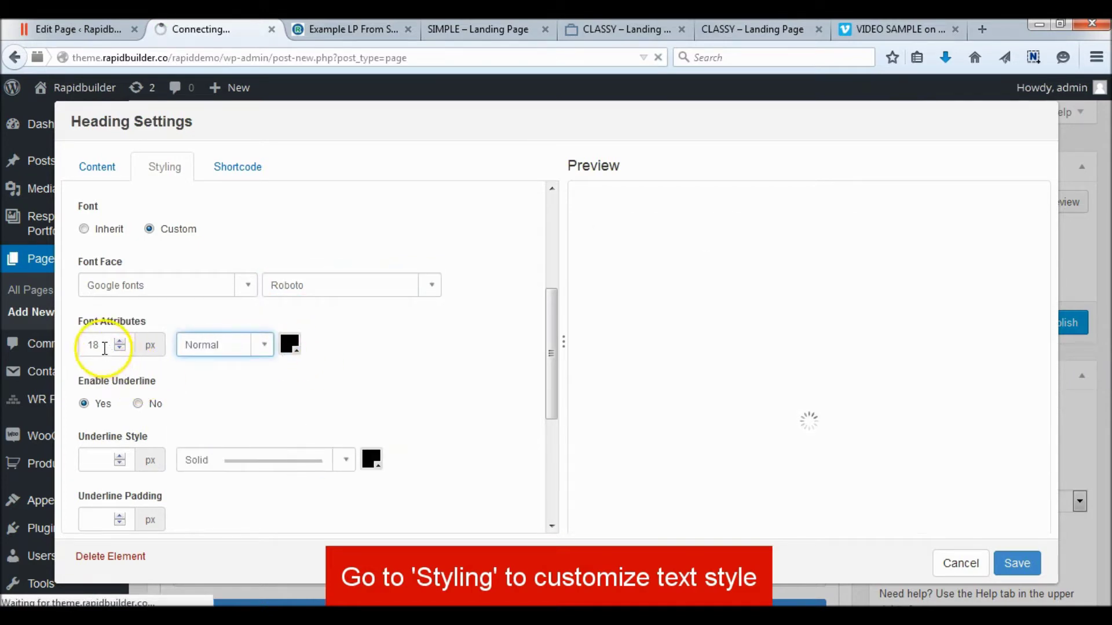
{"action": "left_click_drag", "start_coordinate": [105, 348], "coordinate": [71, 350]}
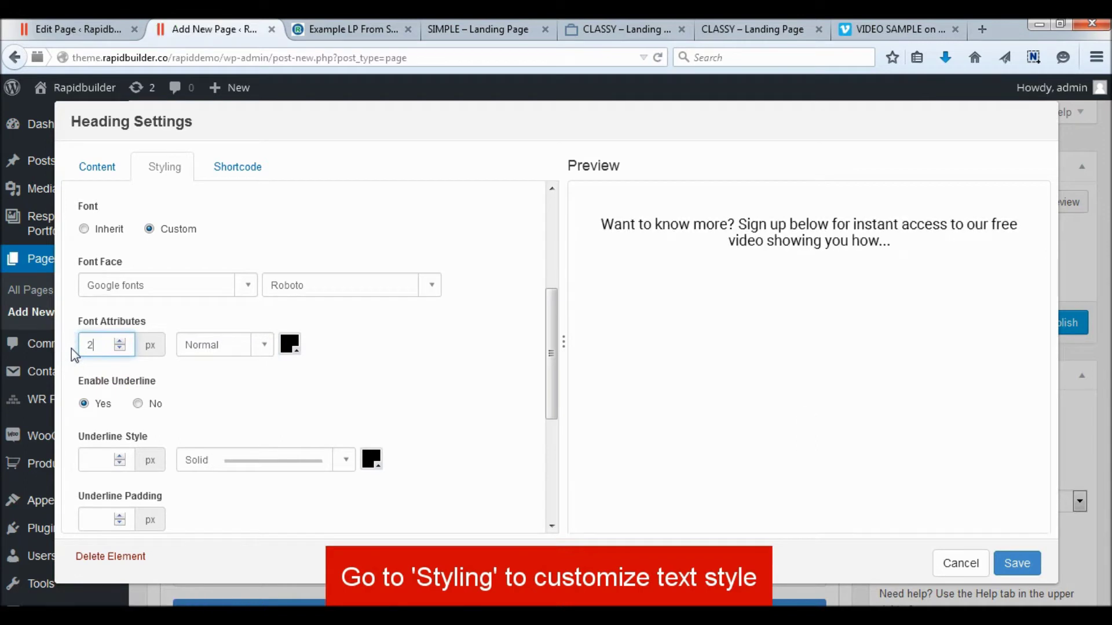
{"action": "left_click", "coordinate": [156, 405]}
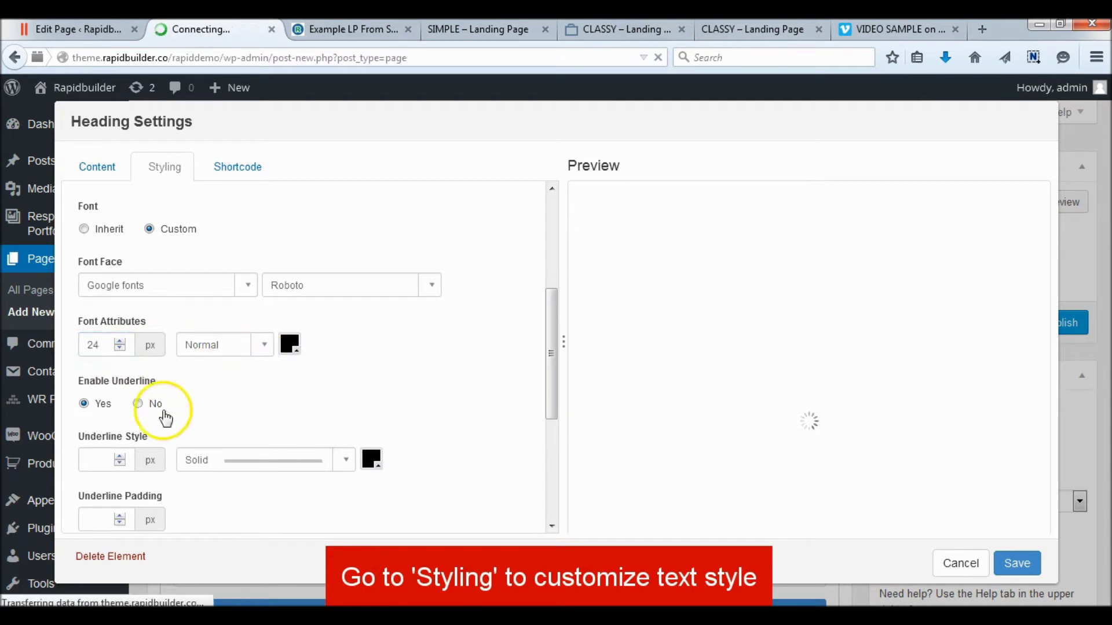
Change the second heading's font colour to dark grey and save the element.
{"action": "scroll", "coordinate": [348, 388], "scroll_direction": "up", "scroll_amount": 1}
{"action": "left_click", "coordinate": [291, 383]}
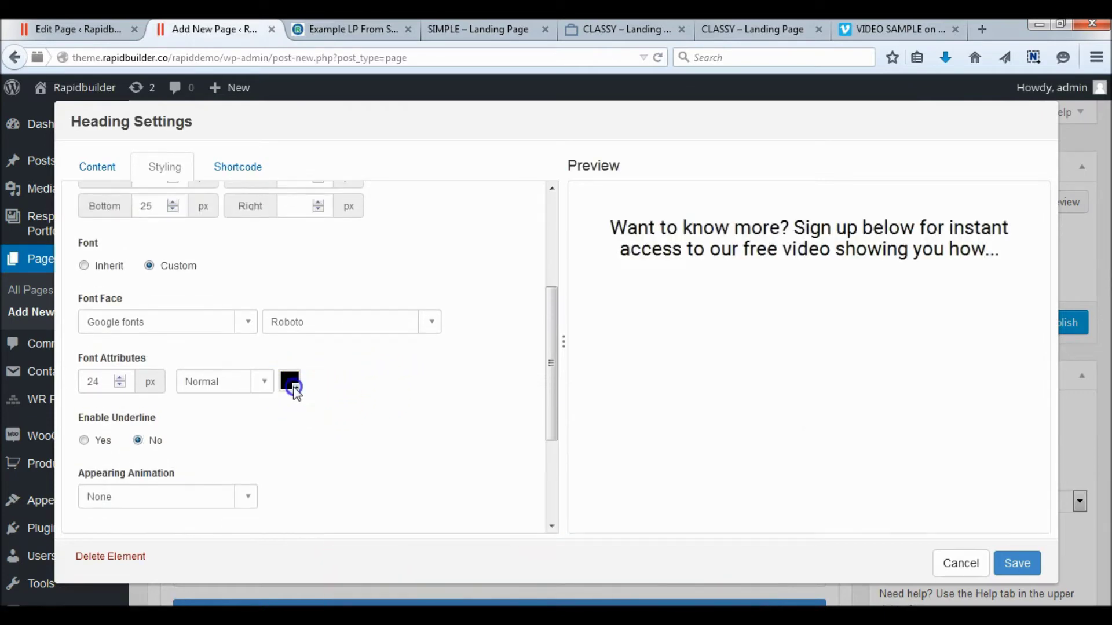
{"action": "left_click", "coordinate": [293, 506]}
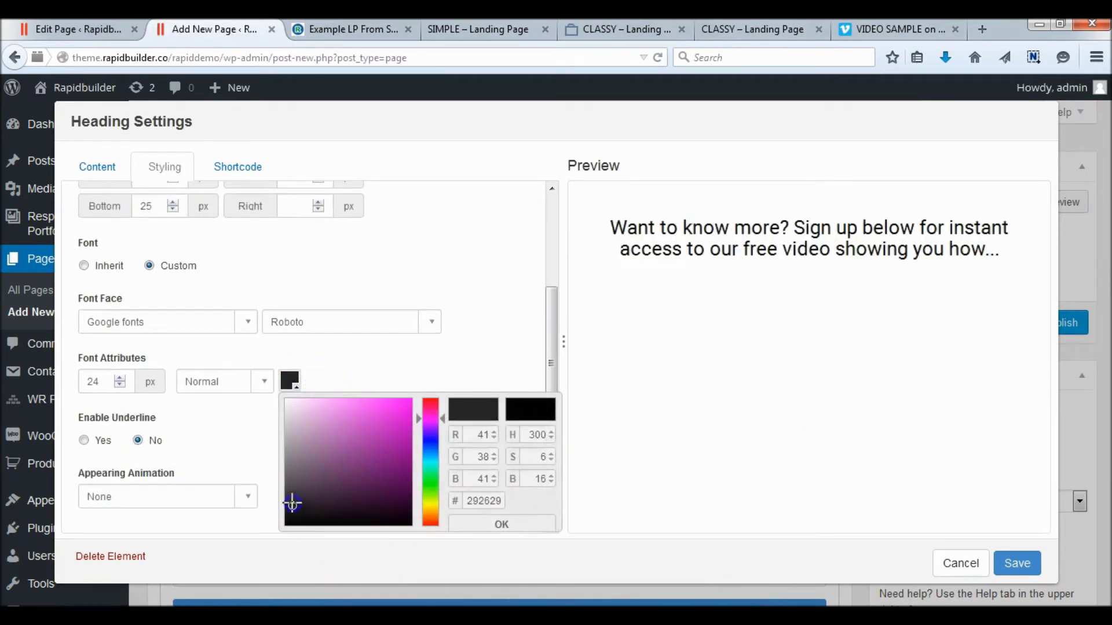
{"action": "left_click", "coordinate": [474, 524]}
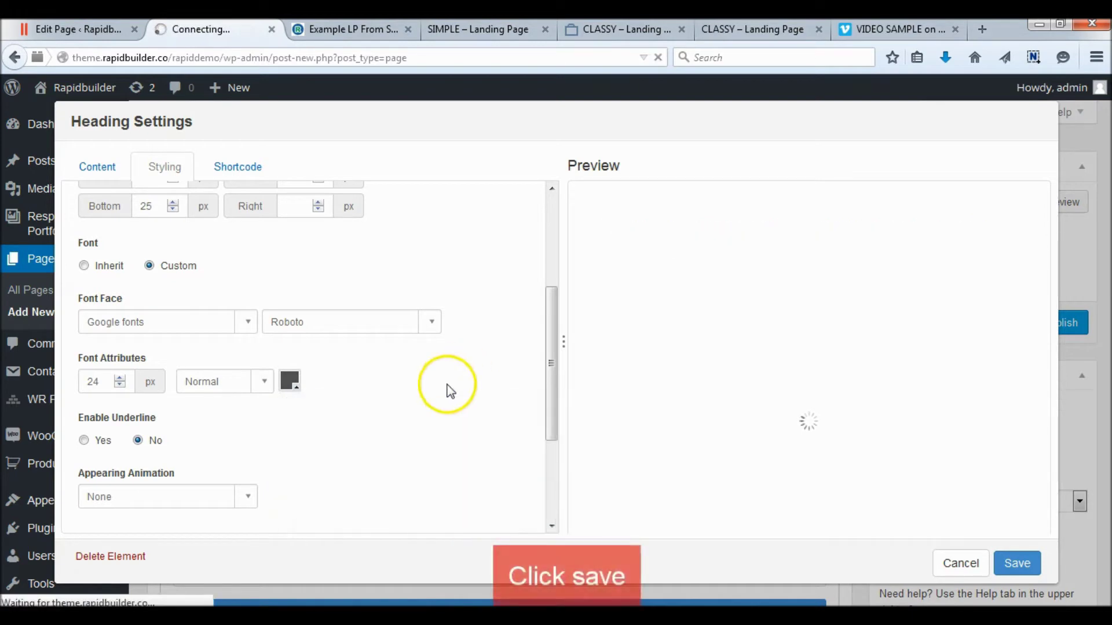
{"action": "left_click", "coordinate": [1026, 570]}
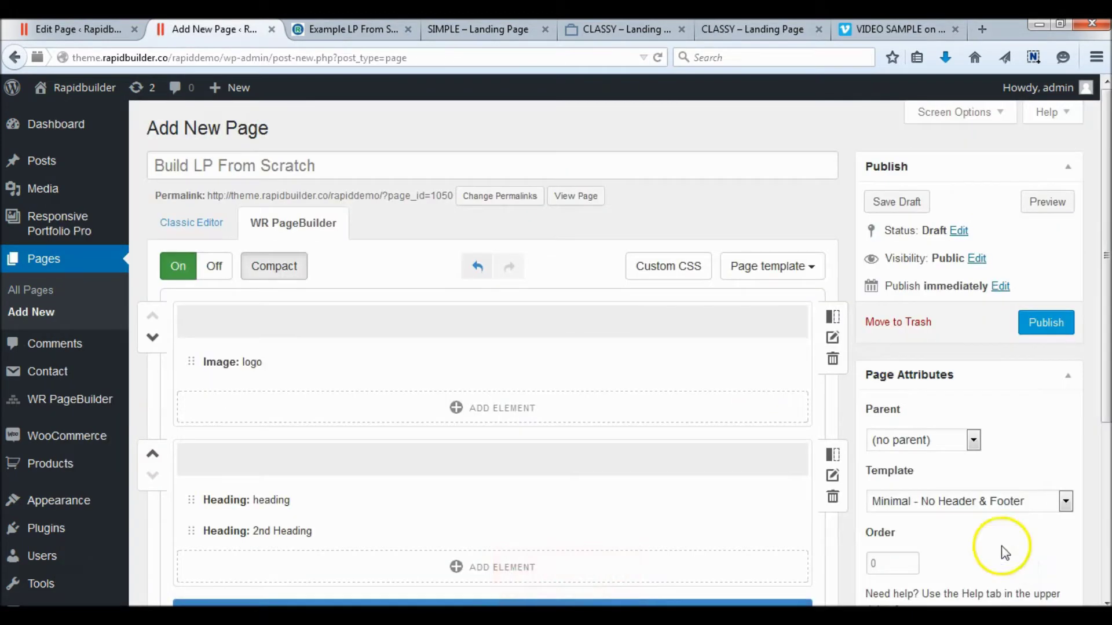
Check the video and subscribe-form row on the CLASSY landing page, and add a third row split into two columns.
{"action": "scroll", "coordinate": [682, 371], "scroll_direction": "down", "scroll_amount": 3}
{"action": "left_click", "coordinate": [747, 26]}
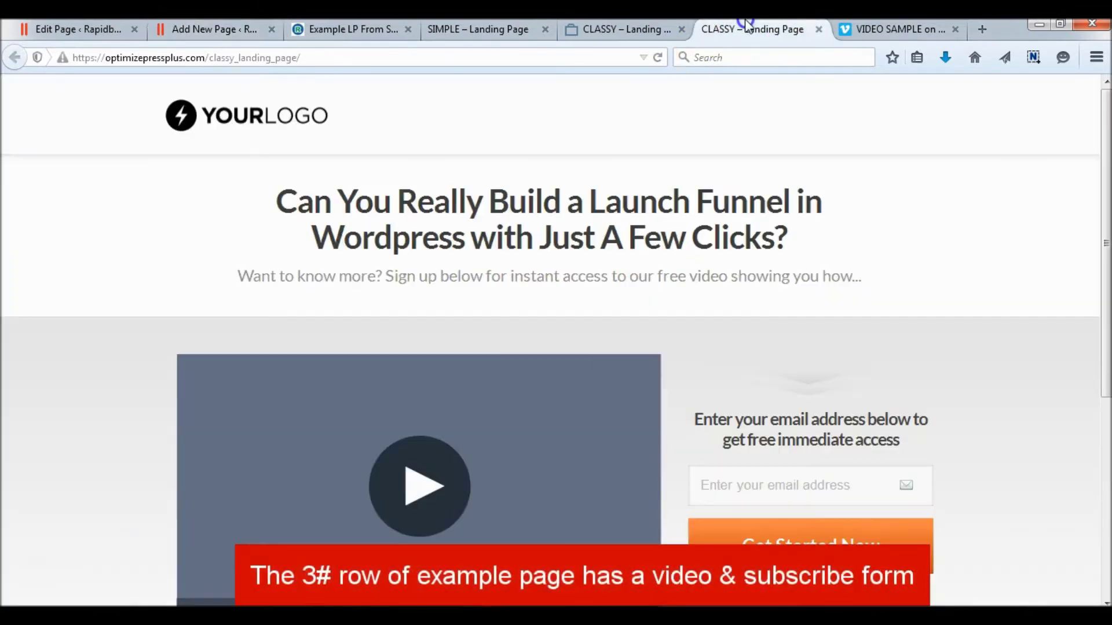
{"action": "scroll", "coordinate": [336, 304], "scroll_direction": "down", "scroll_amount": 6}
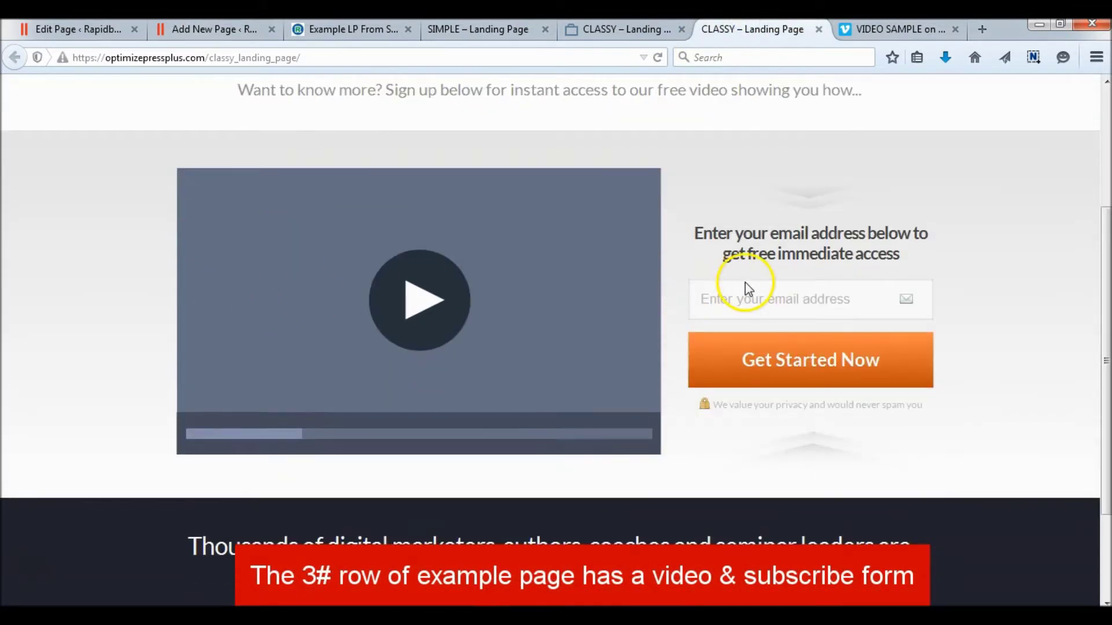
{"action": "scroll", "coordinate": [333, 263], "scroll_direction": "up", "scroll_amount": 6}
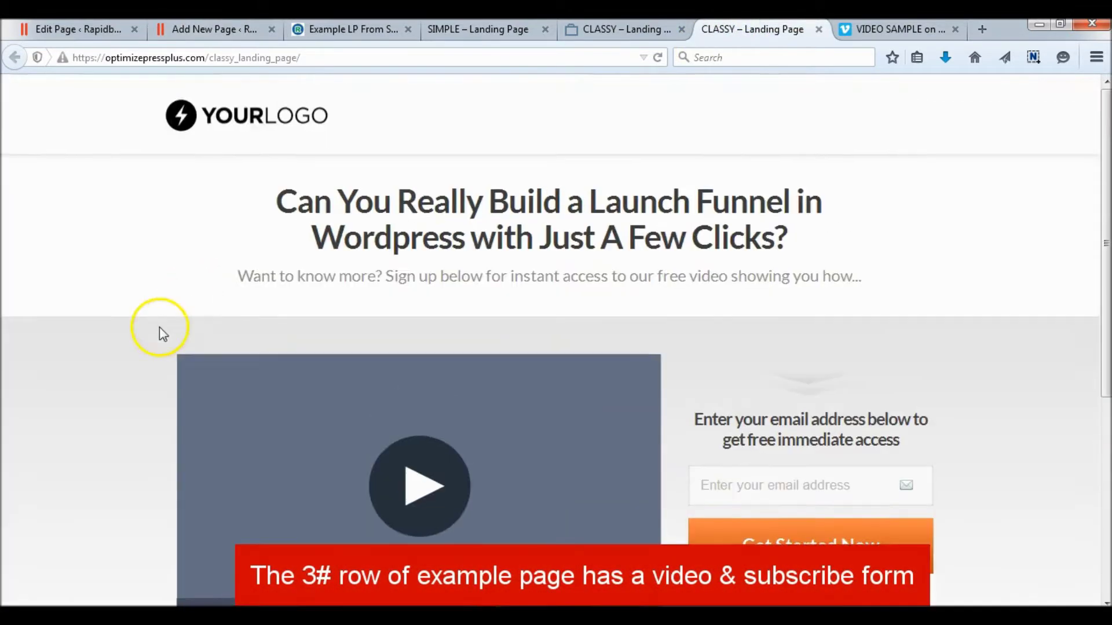
{"action": "left_click", "coordinate": [208, 29]}
{"action": "left_click", "coordinate": [485, 522]}
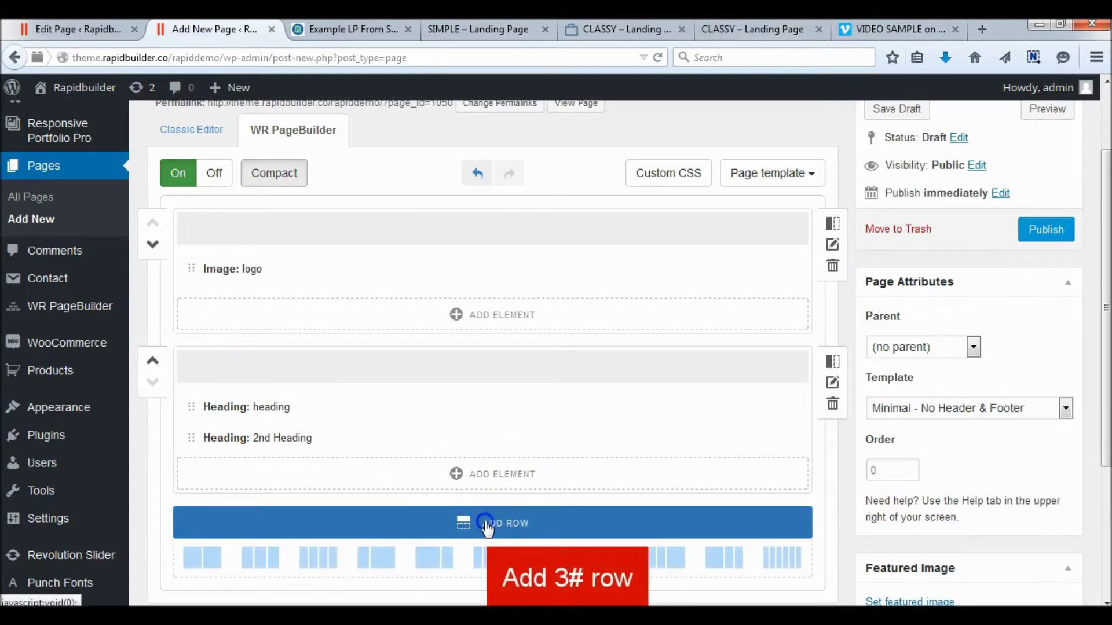
{"action": "scroll", "coordinate": [521, 475], "scroll_direction": "down", "scroll_amount": 3}
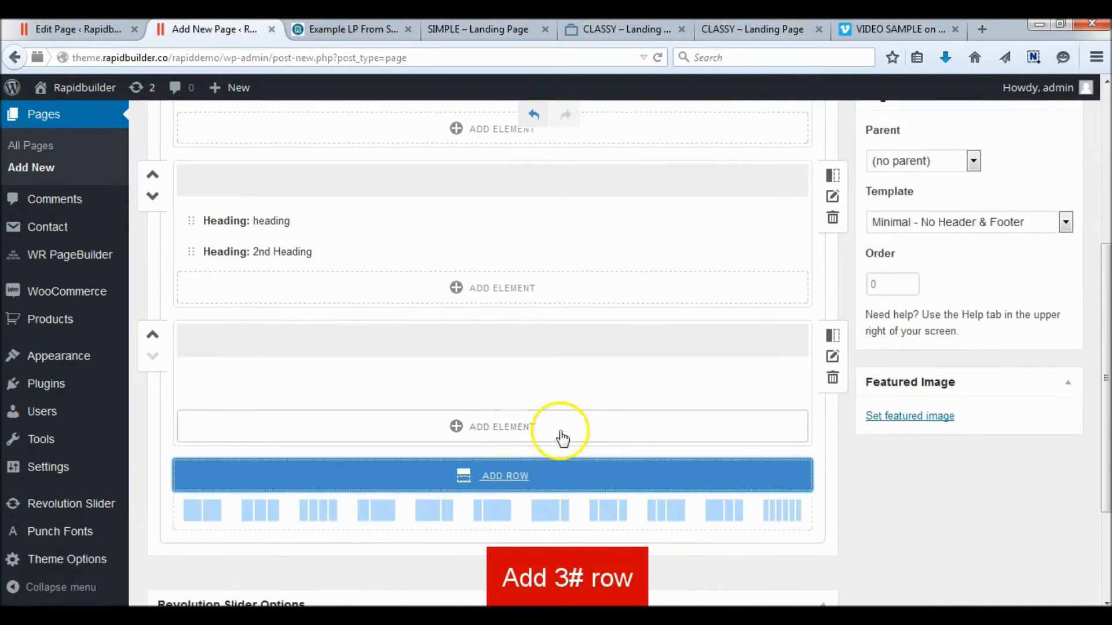
{"action": "left_click", "coordinate": [834, 336]}
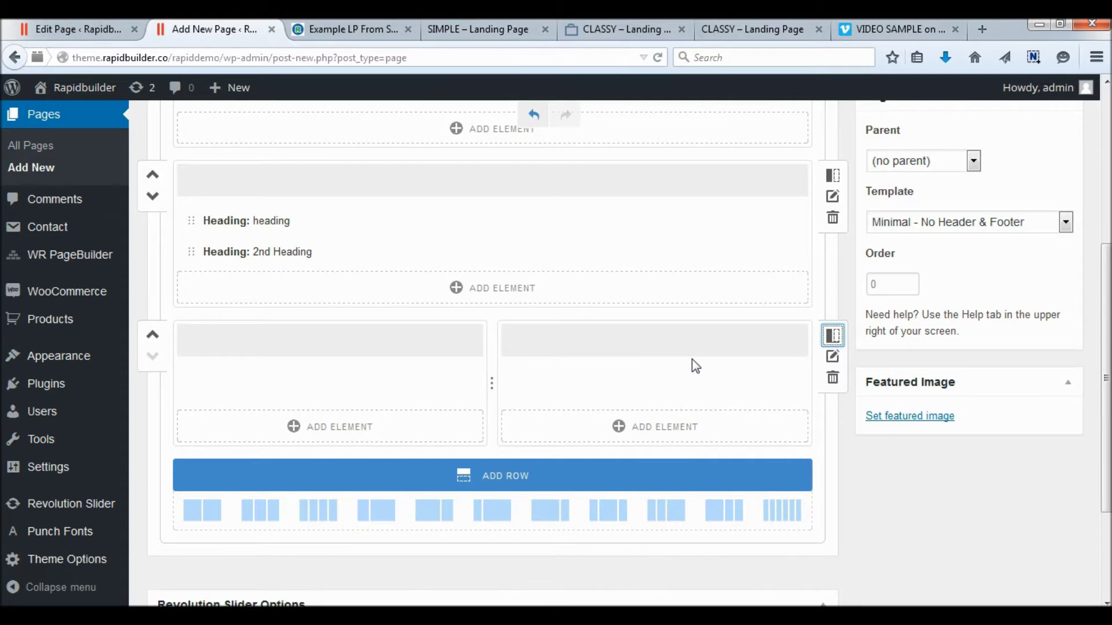
Insert a Video element in the first column of the third row with the element title "the video".
{"action": "left_click", "coordinate": [319, 427]}
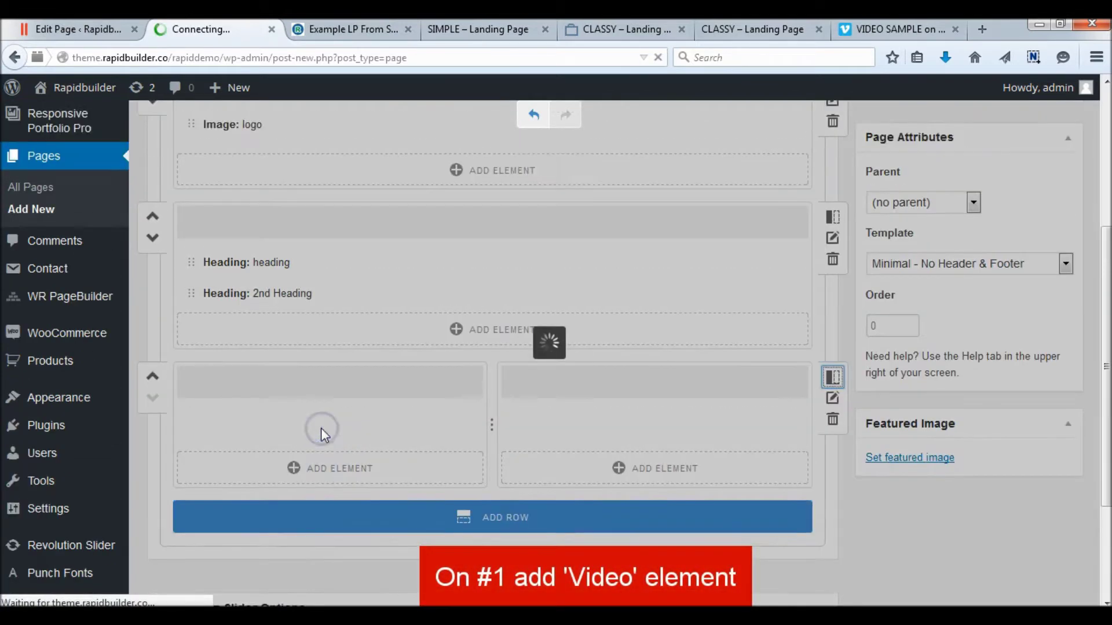
{"action": "scroll", "coordinate": [422, 348], "scroll_direction": "down", "scroll_amount": 3}
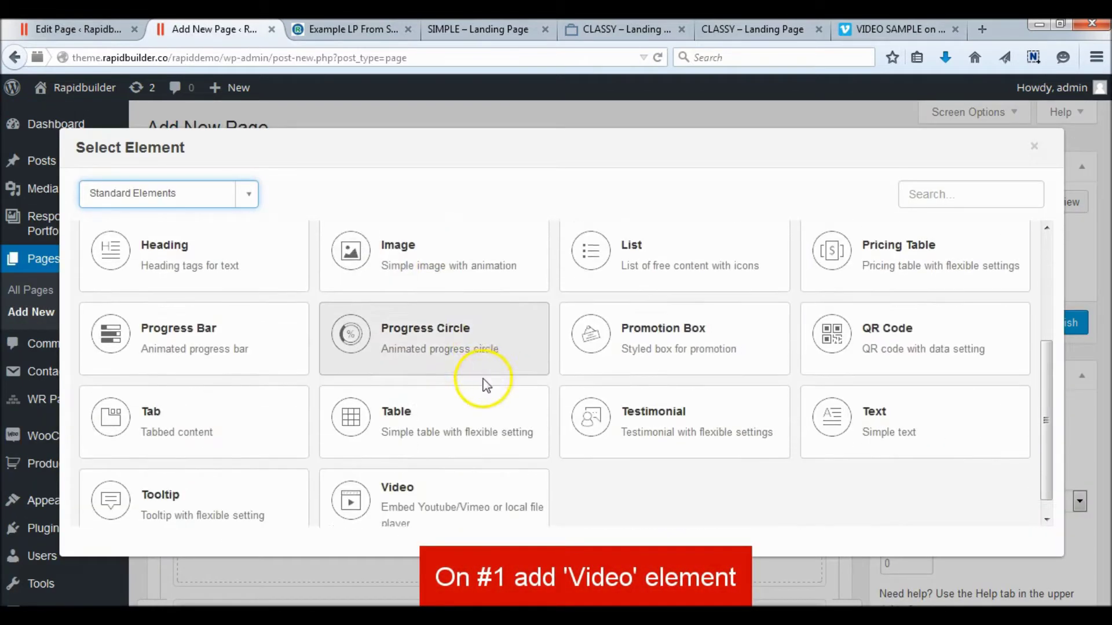
{"action": "scroll", "coordinate": [486, 384], "scroll_direction": "down", "scroll_amount": 1}
{"action": "left_click", "coordinate": [429, 484]}
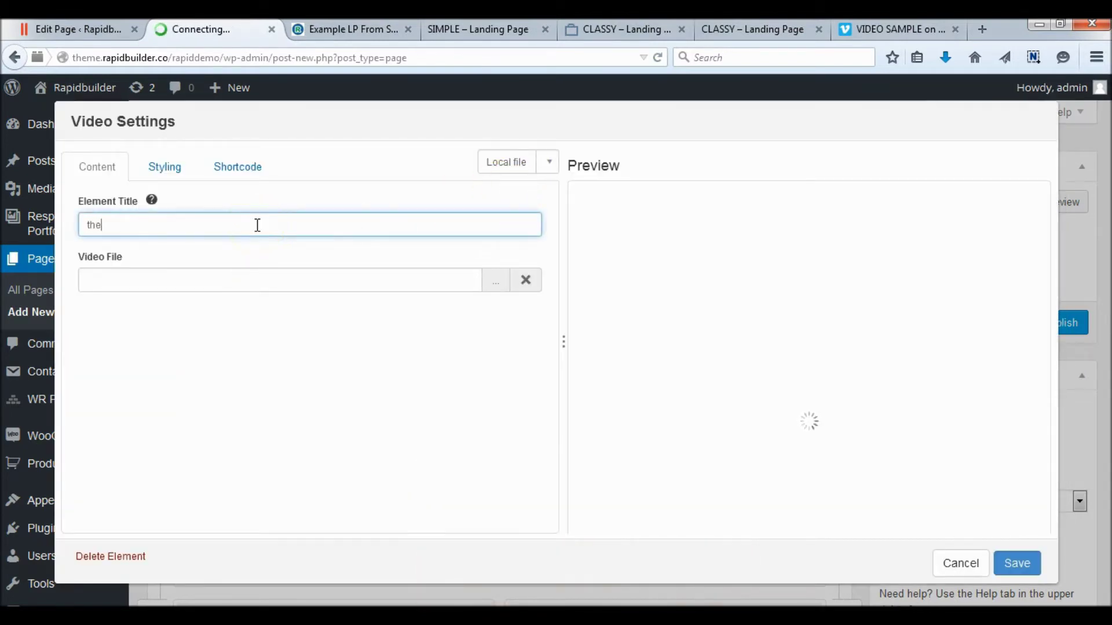
{"action": "left_click", "coordinate": [229, 274]}
{"action": "left_click", "coordinate": [547, 164]}
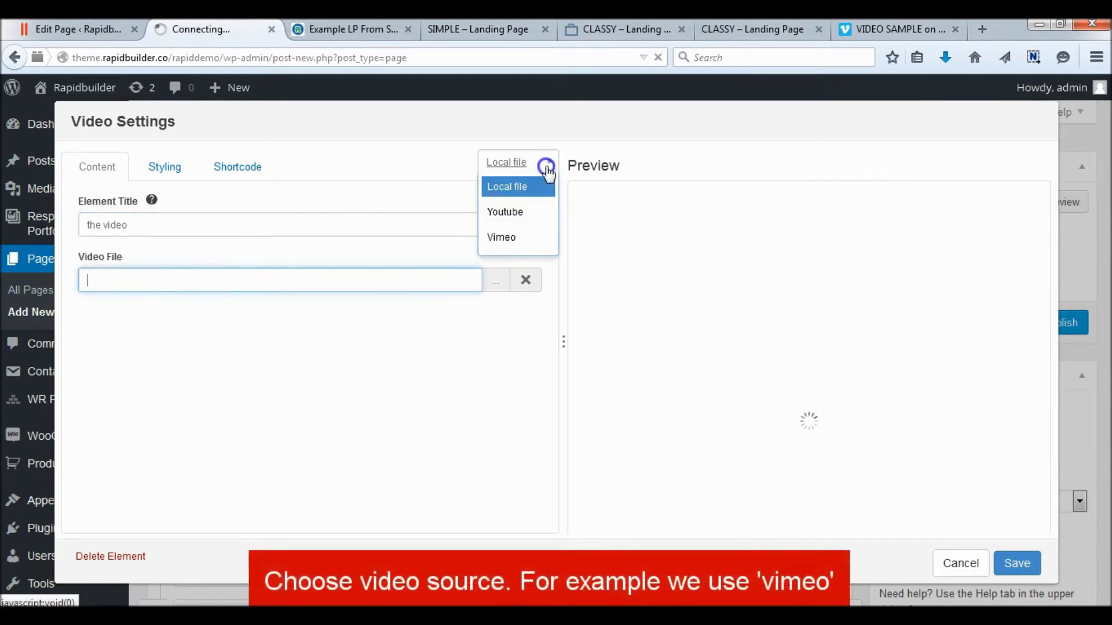
{"action": "left_click", "coordinate": [499, 236]}
{"action": "left_click", "coordinate": [869, 29]}
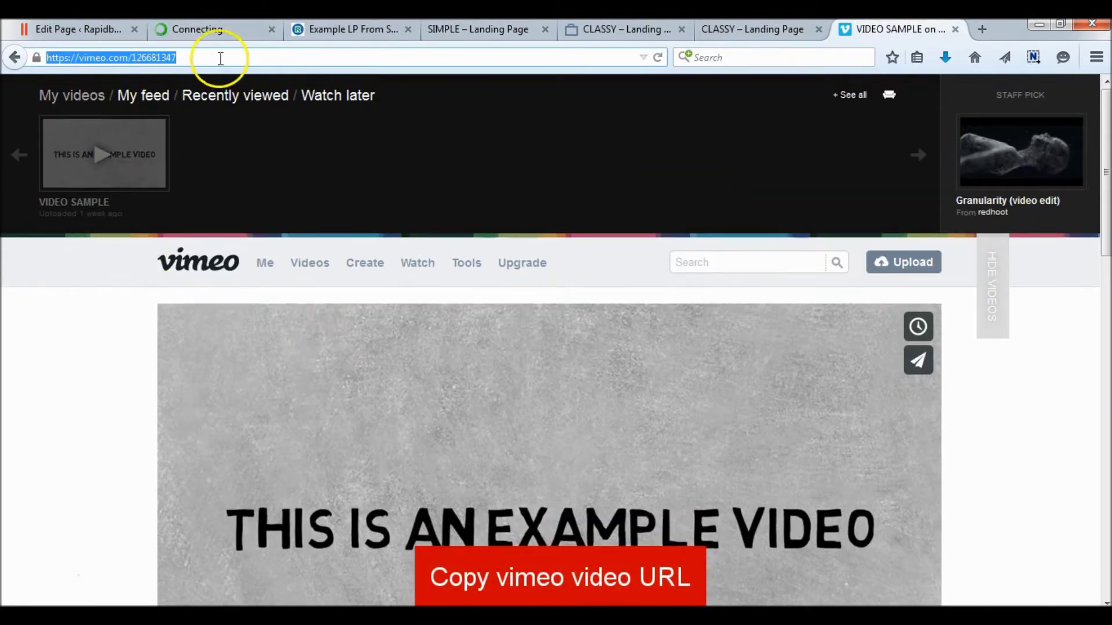
{"action": "left_click", "coordinate": [220, 58]}
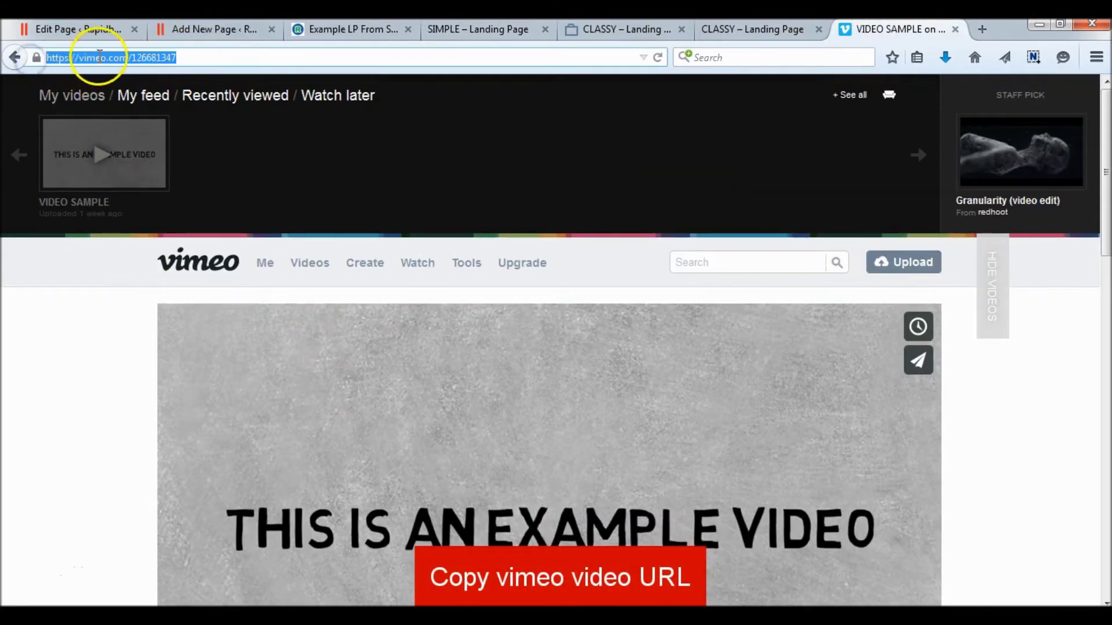
{"action": "right_click", "coordinate": [100, 56]}
{"action": "left_click", "coordinate": [134, 110]}
{"action": "left_click", "coordinate": [217, 30]}
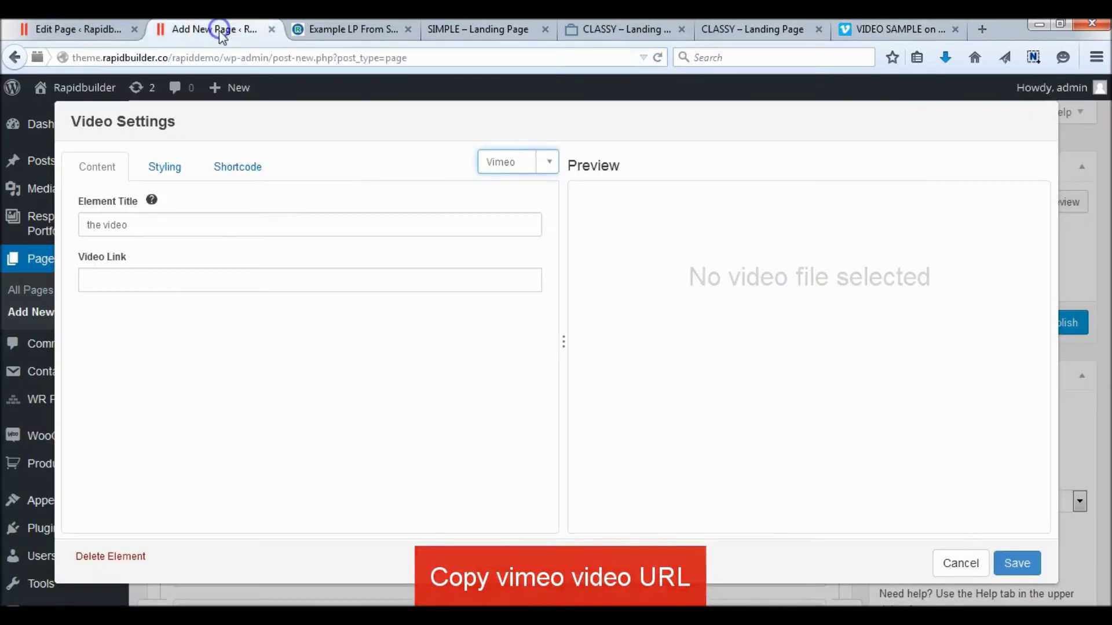
{"action": "left_click", "coordinate": [251, 282]}
{"action": "left_click", "coordinate": [365, 388]}
Set the video element's dimensions to 560 px width and 315 px height in its styling settings.
{"action": "left_click", "coordinate": [167, 165]}
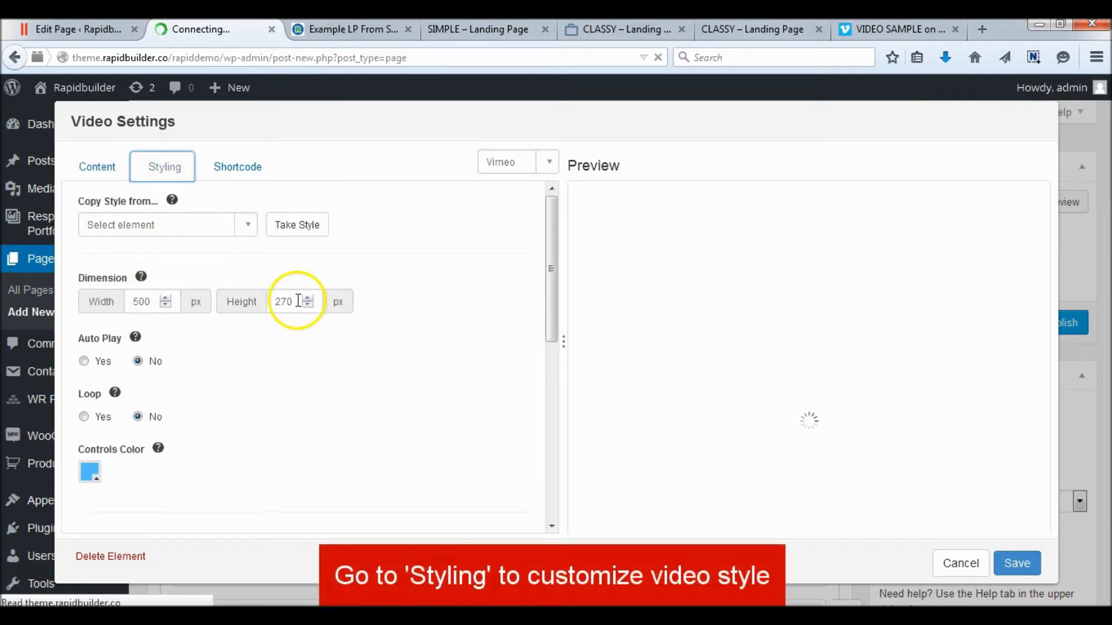
{"action": "left_click", "coordinate": [143, 302]}
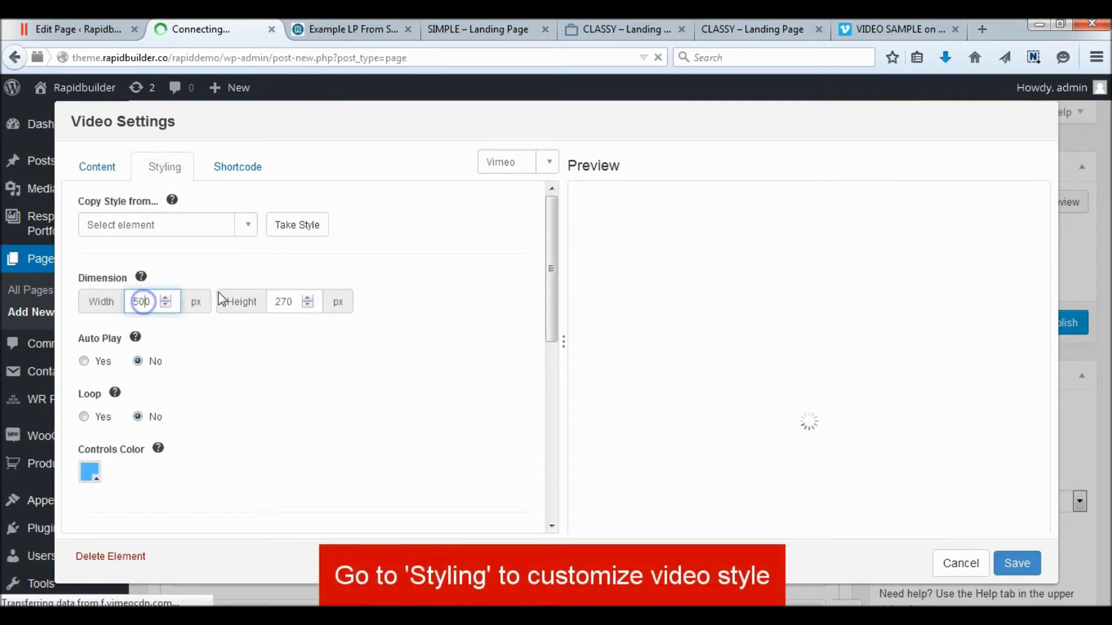
{"action": "key", "text": "BackSpace"}
{"action": "type", "text": "6"}
{"action": "left_click", "coordinate": [280, 313]}
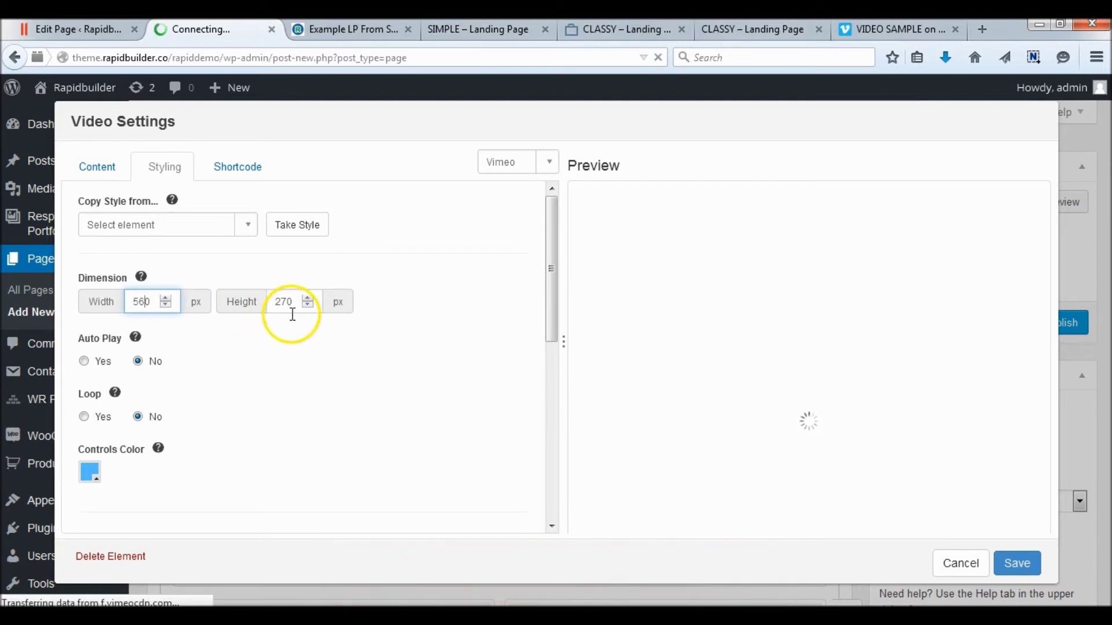
{"action": "double_click", "coordinate": [283, 301]}
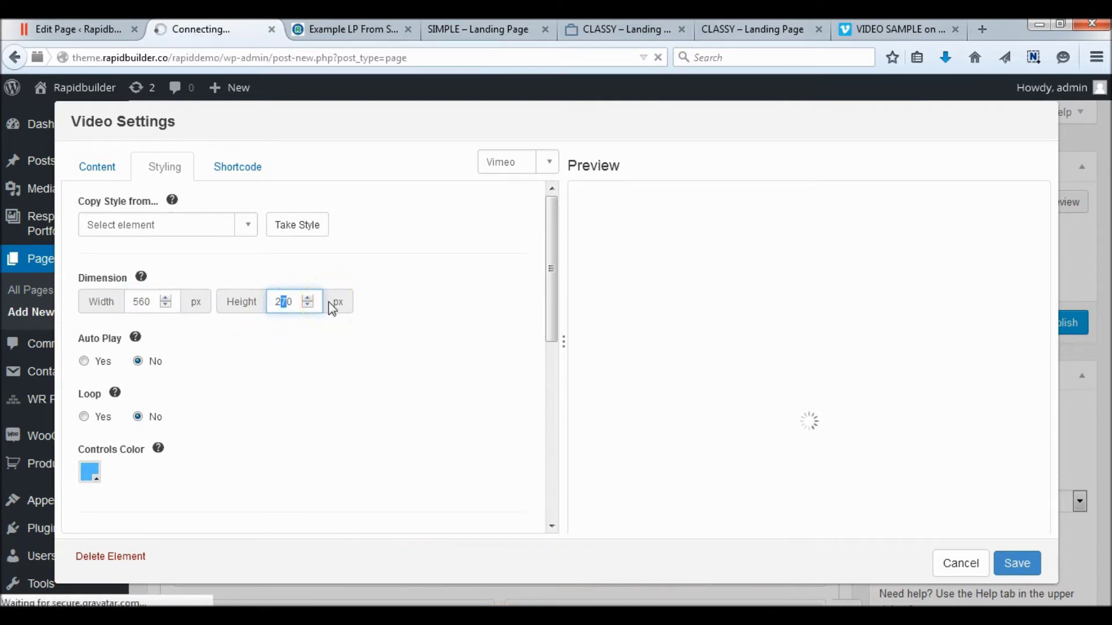
{"action": "type", "text": "315"}
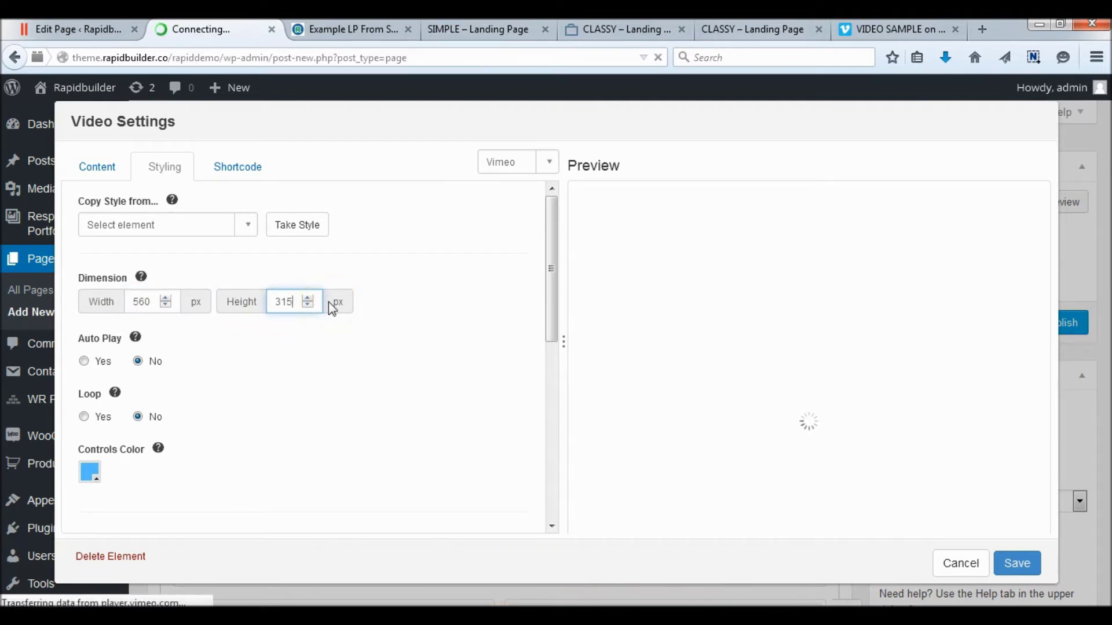
{"action": "left_click", "coordinate": [311, 330]}
Set the video's alignment to Center and save the element.
{"action": "scroll", "coordinate": [301, 358], "scroll_direction": "down", "scroll_amount": 2}
{"action": "left_click", "coordinate": [173, 350]}
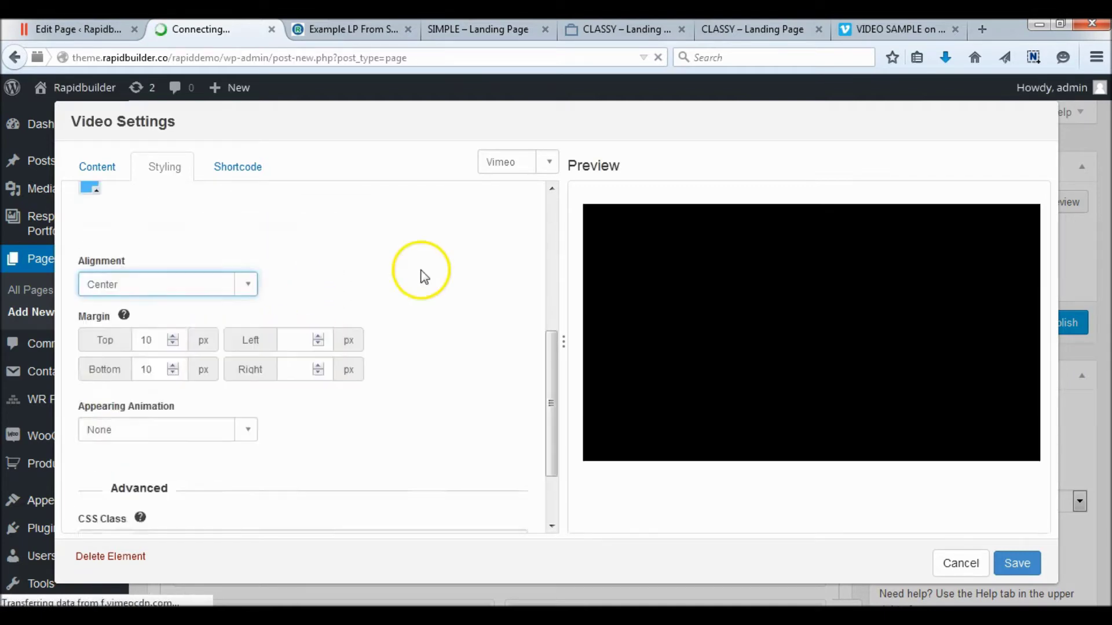
{"action": "left_click", "coordinate": [1011, 565]}
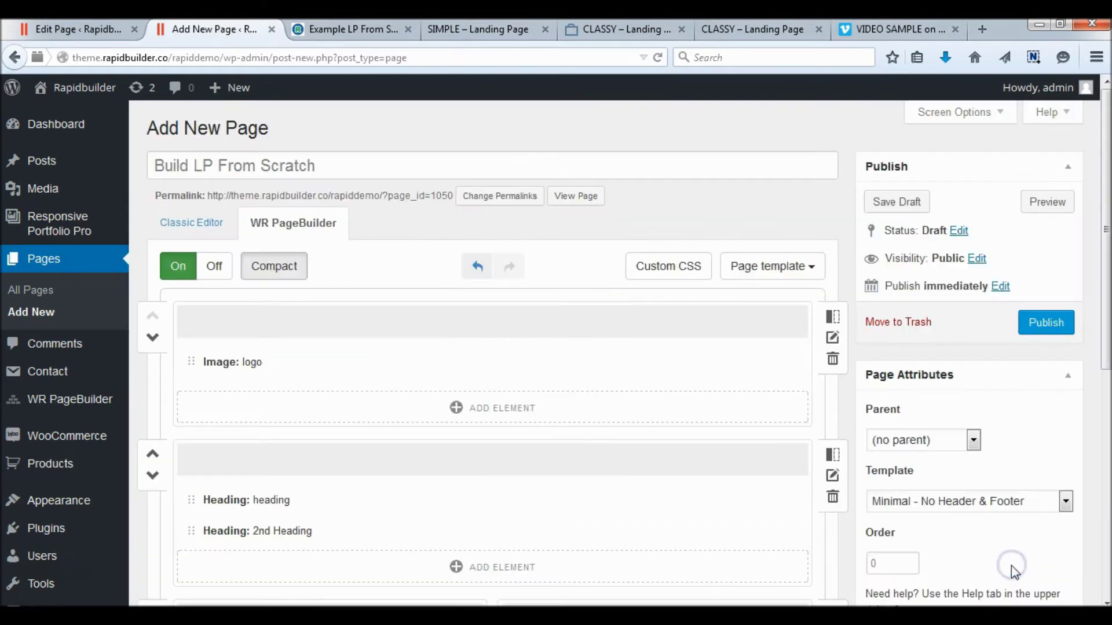
Insert a Subscribe Form element, found among all elements, in the second column of the third row.
{"action": "scroll", "coordinate": [373, 273], "scroll_direction": "down", "scroll_amount": 6}
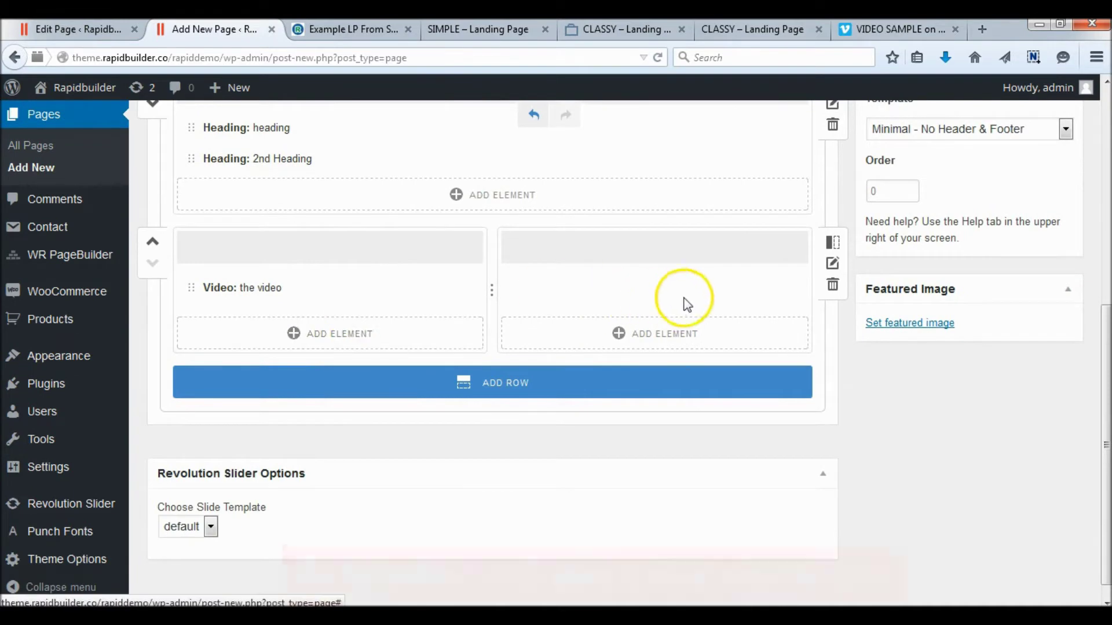
{"action": "left_click", "coordinate": [658, 338]}
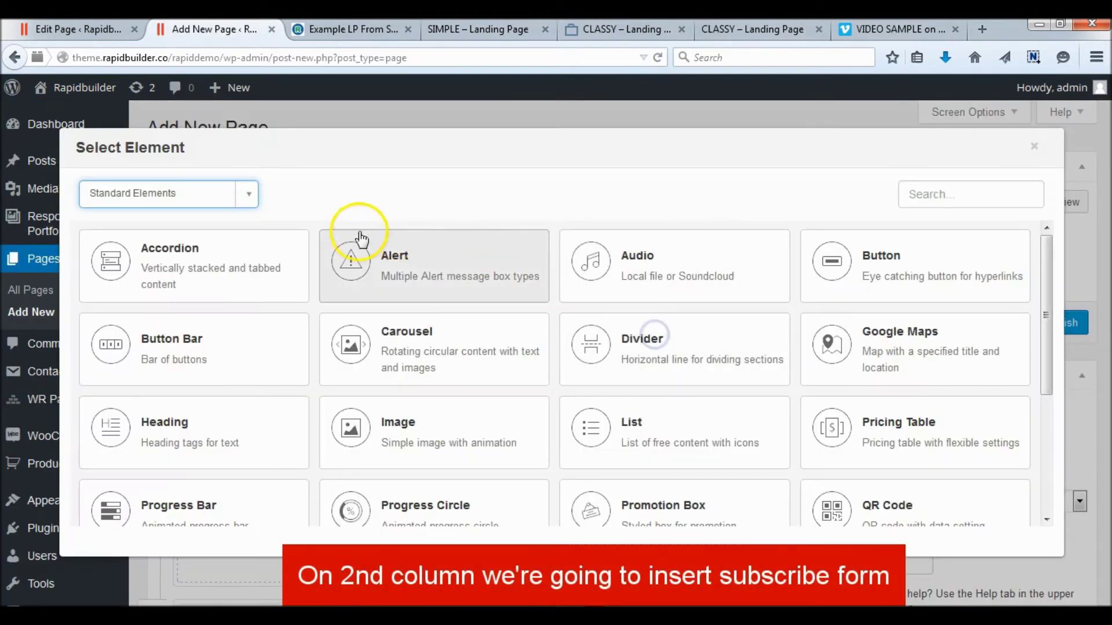
{"action": "left_click", "coordinate": [200, 198]}
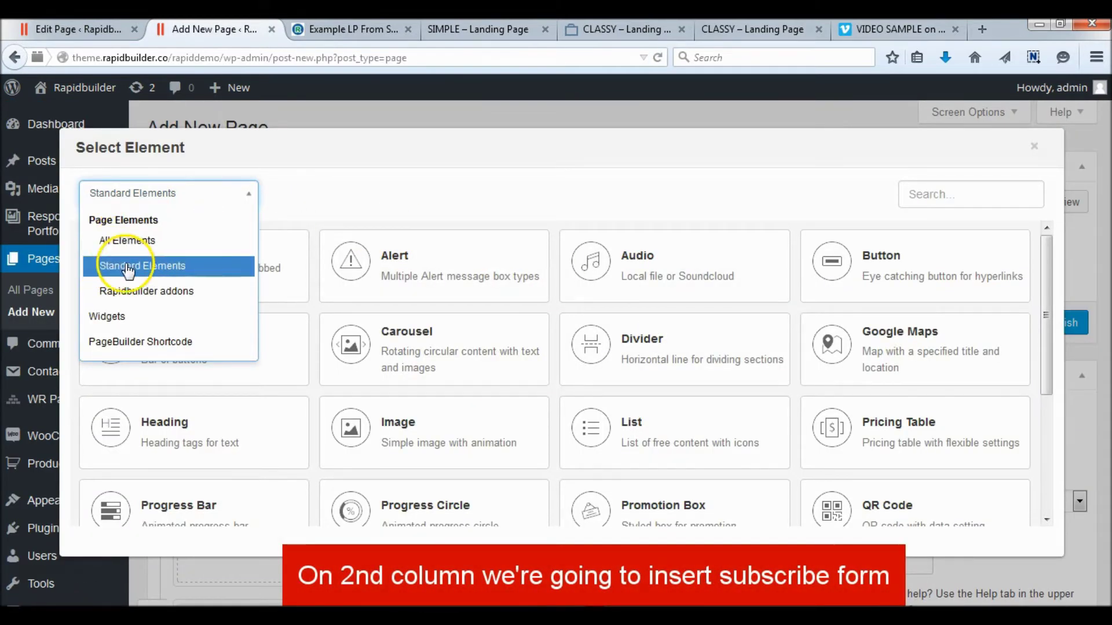
{"action": "left_click", "coordinate": [133, 243]}
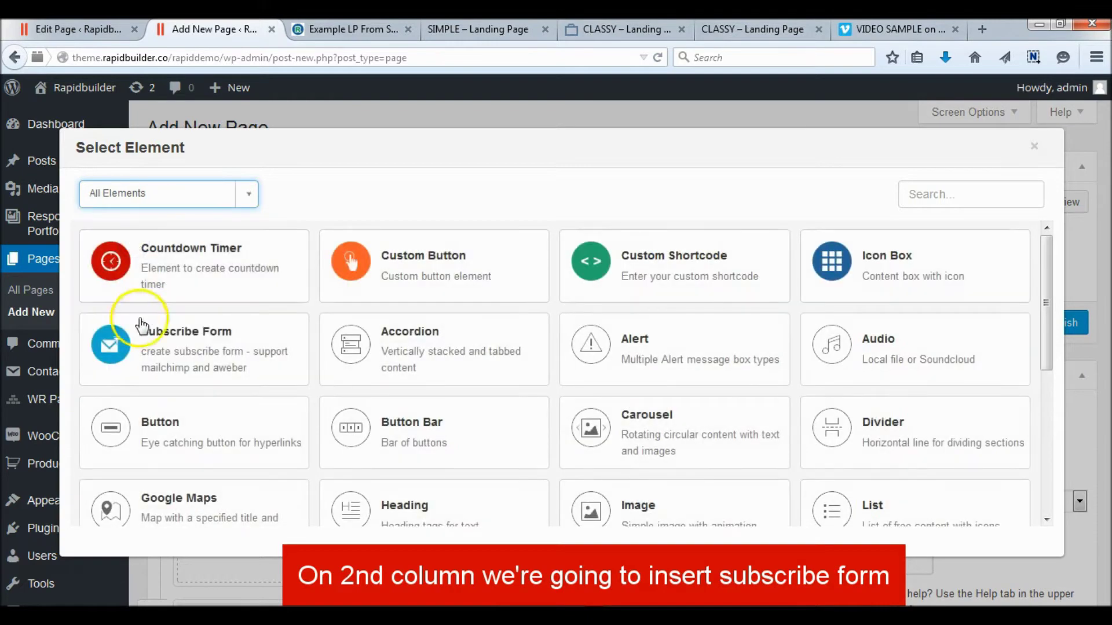
{"action": "left_click", "coordinate": [144, 340]}
Select GetResponse as the form's email service and enter "Your webform ID here" as the webform ID.
{"action": "left_click", "coordinate": [201, 218]}
{"action": "left_click", "coordinate": [187, 282]}
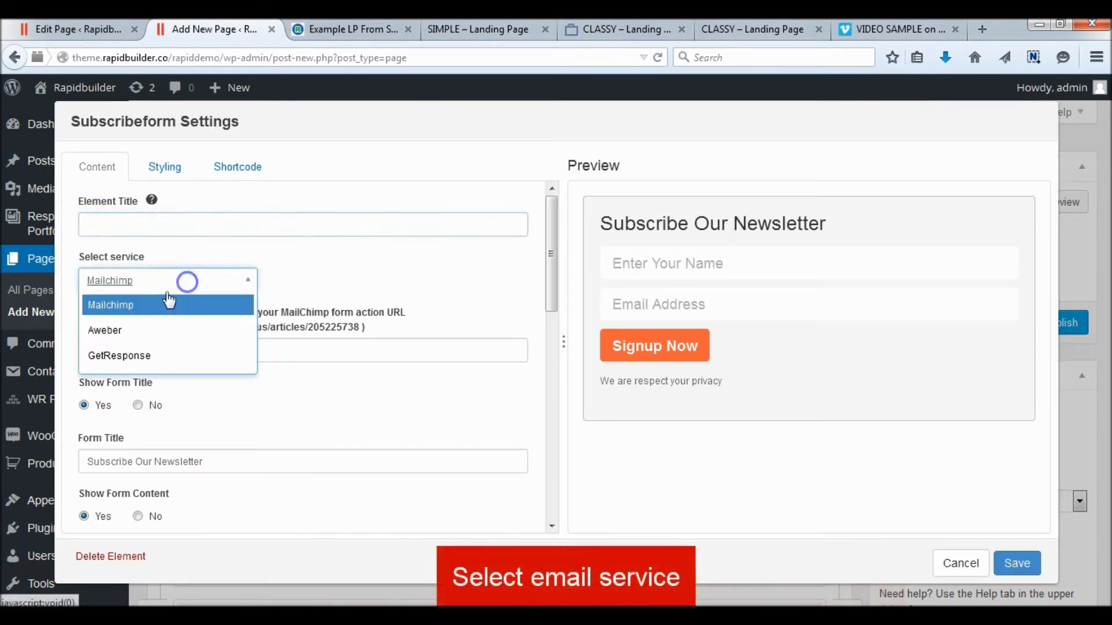
{"action": "left_click", "coordinate": [135, 355]}
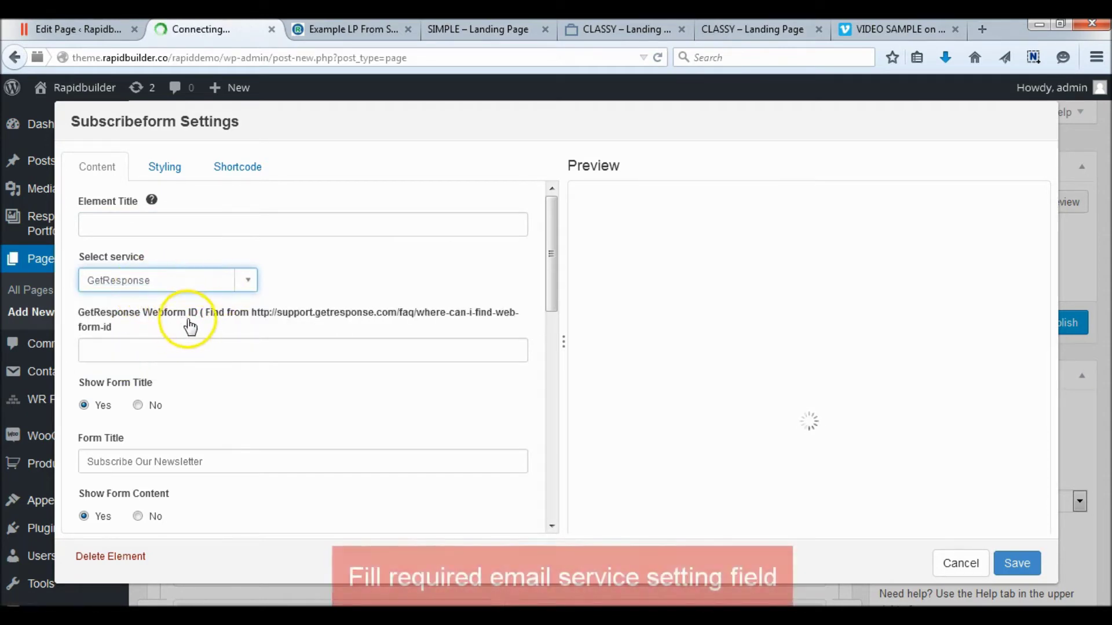
{"action": "left_click", "coordinate": [158, 355]}
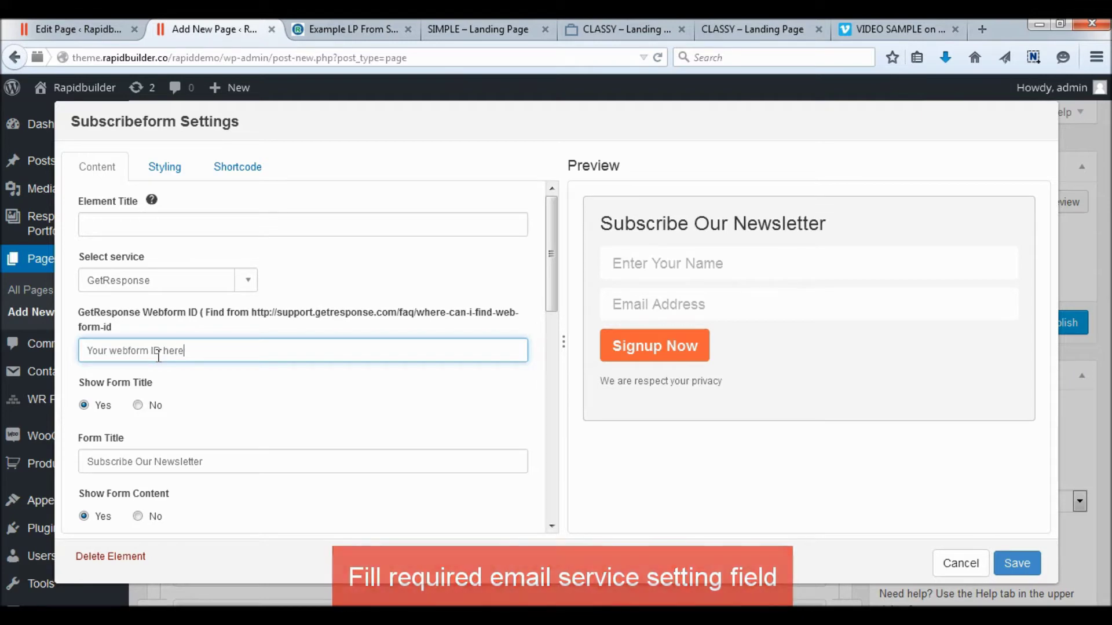
Add the form content "Enter your email address below to get free immediate access" in the visual editor.
{"action": "scroll", "coordinate": [223, 382], "scroll_direction": "down", "scroll_amount": 2}
{"action": "scroll", "coordinate": [168, 342], "scroll_direction": "down", "scroll_amount": 1}
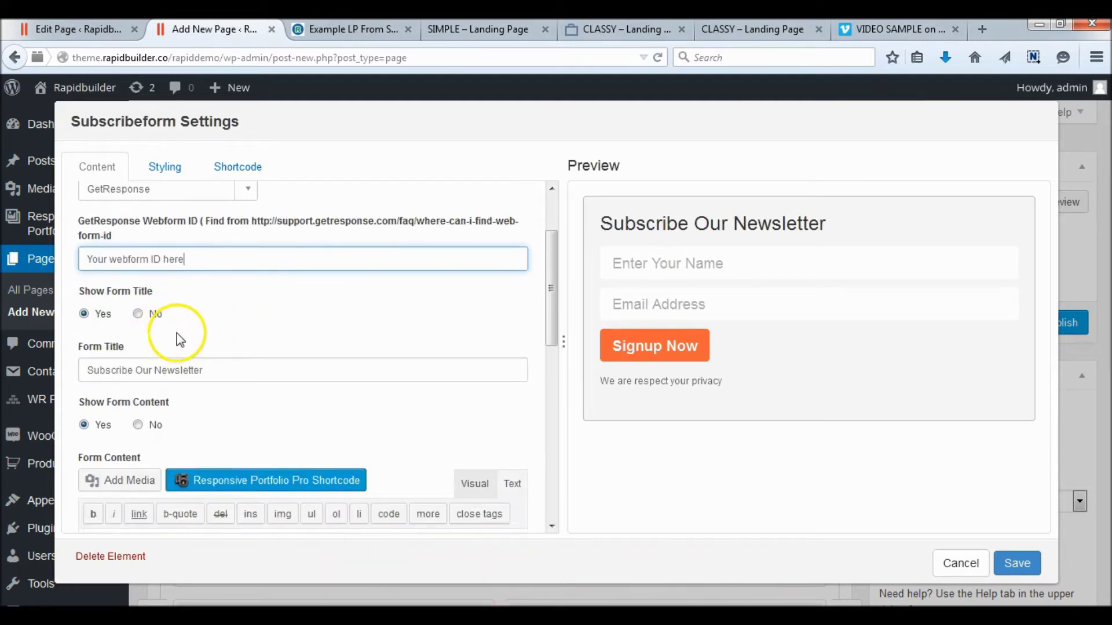
{"action": "left_click", "coordinate": [473, 463]}
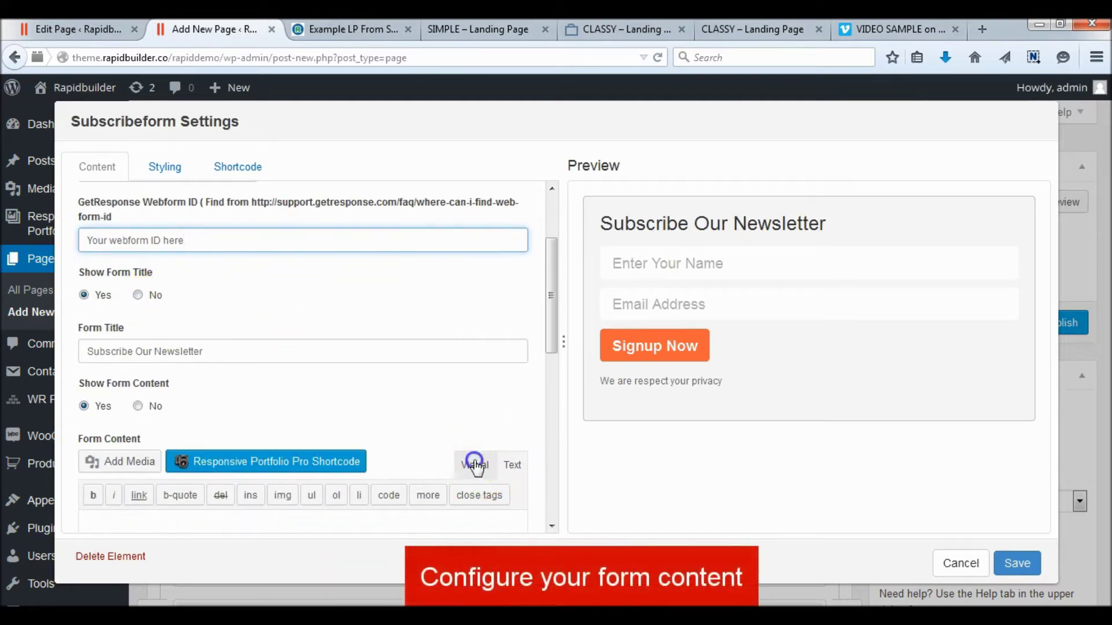
{"action": "scroll", "coordinate": [300, 391], "scroll_direction": "down", "scroll_amount": 3}
{"action": "scroll", "coordinate": [283, 458], "scroll_direction": "down", "scroll_amount": 2}
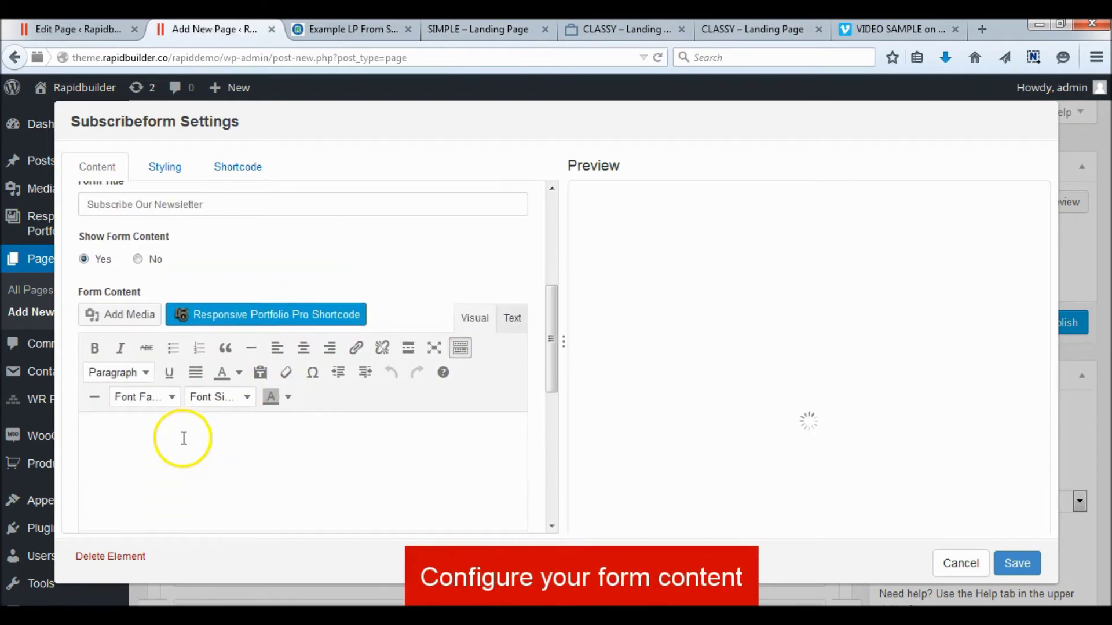
{"action": "left_click", "coordinate": [191, 439]}
{"action": "key", "text": "ctrl+v"}
{"action": "scroll", "coordinate": [487, 443], "scroll_direction": "up", "scroll_amount": 1}
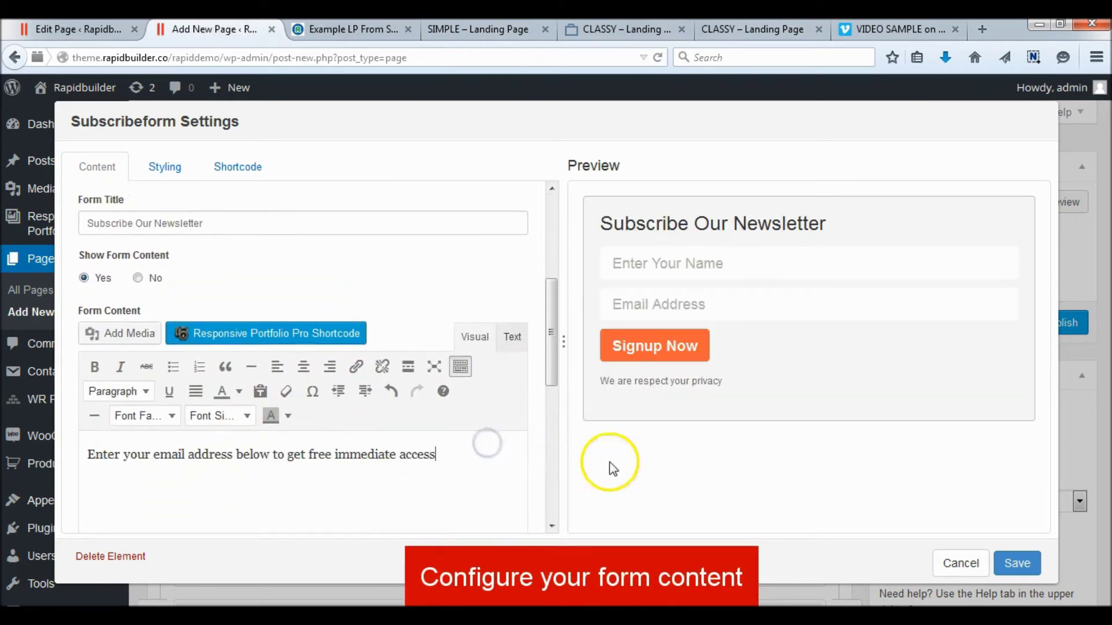
Turn off the subscribe form's title.
{"action": "scroll", "coordinate": [462, 330], "scroll_direction": "up", "scroll_amount": 3}
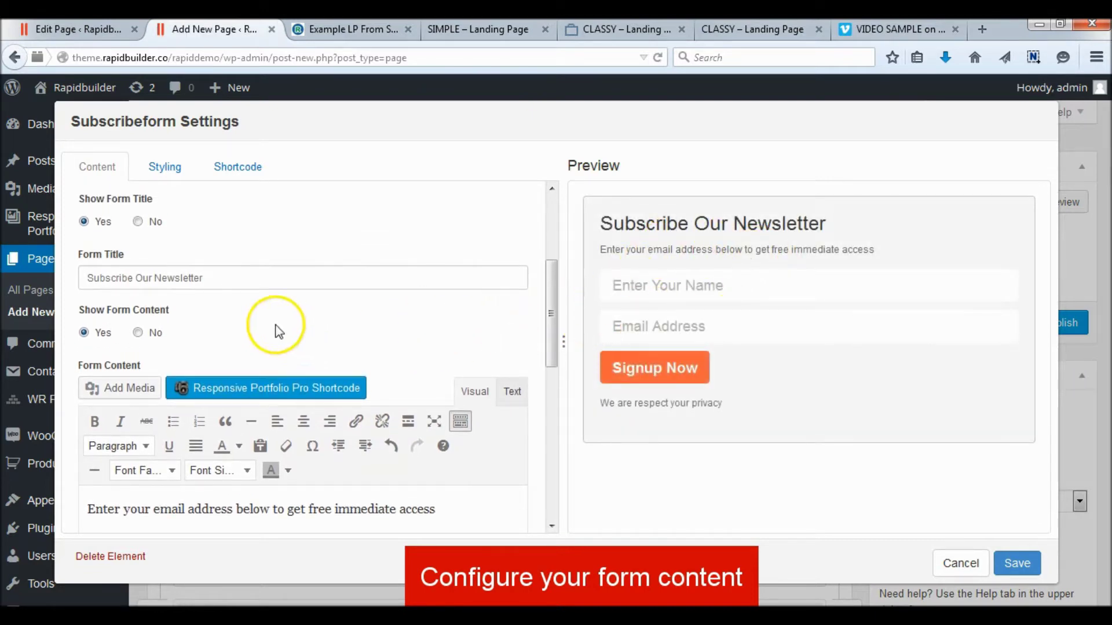
{"action": "left_click", "coordinate": [139, 222]}
{"action": "scroll", "coordinate": [107, 383], "scroll_direction": "down", "scroll_amount": 4}
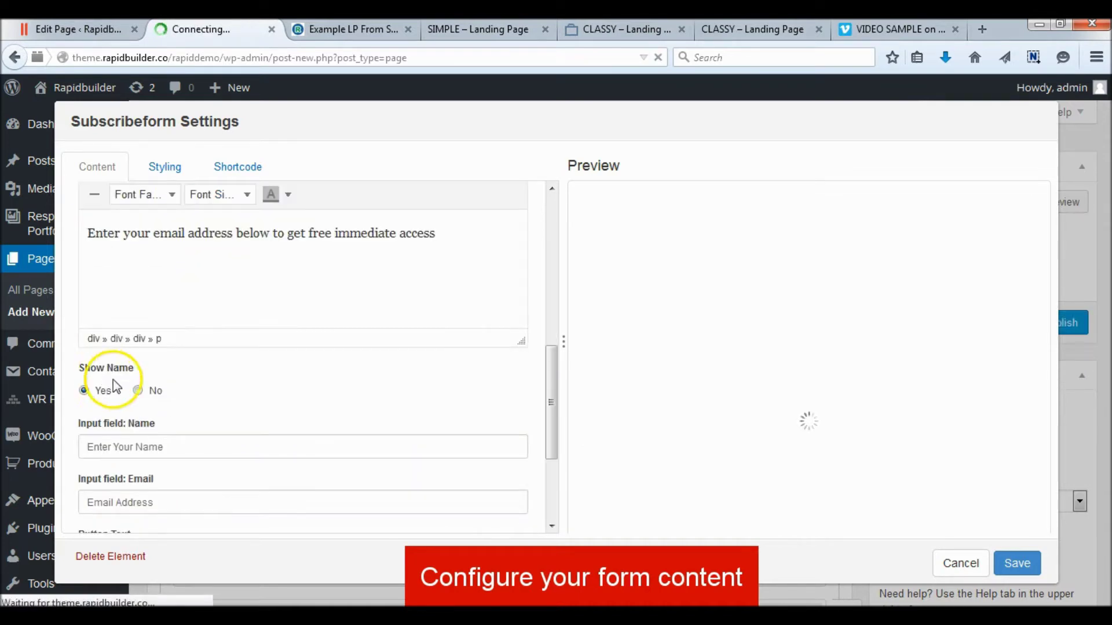
Format the form content sentence with an 18pt font size and center alignment.
{"action": "scroll", "coordinate": [290, 467], "scroll_direction": "up", "scroll_amount": 4}
{"action": "left_click_drag", "start_coordinate": [435, 384], "coordinate": [76, 374]}
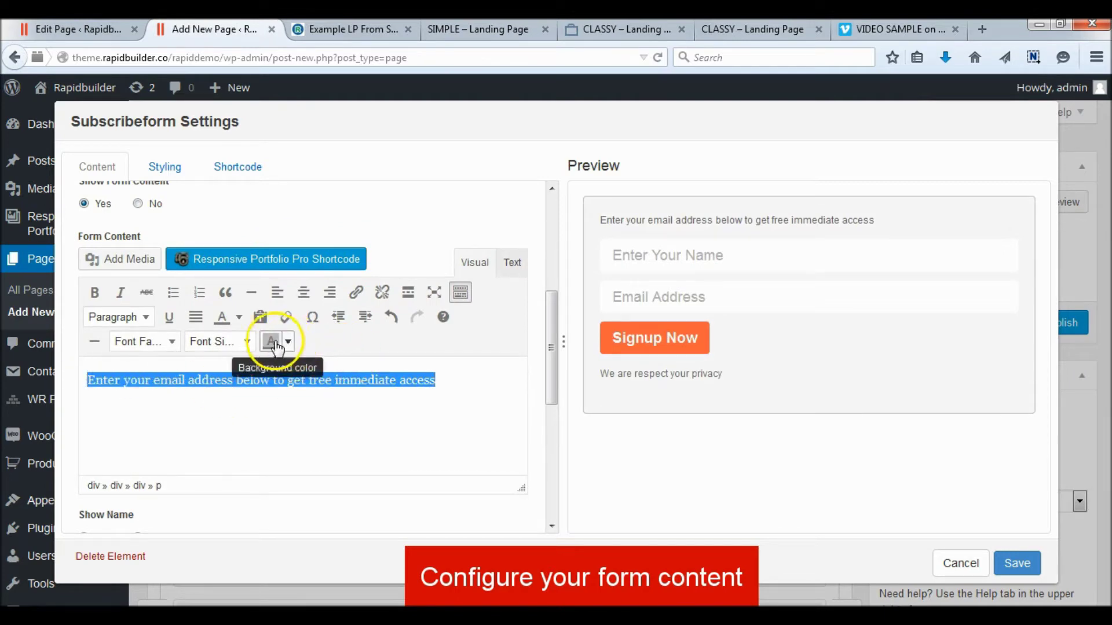
{"action": "left_click", "coordinate": [247, 342]}
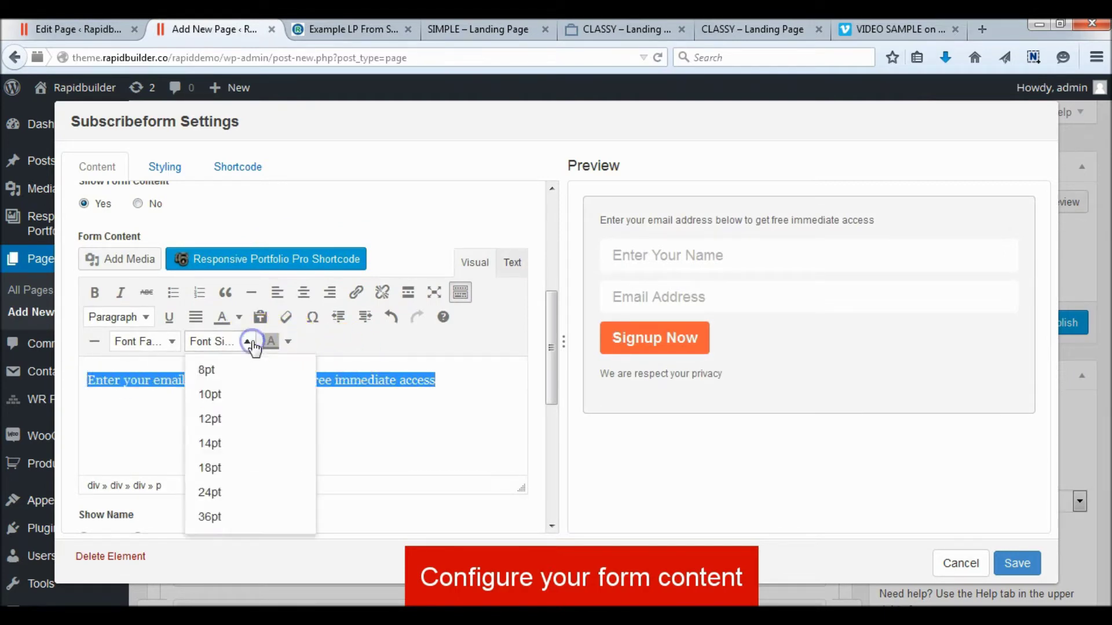
{"action": "left_click", "coordinate": [211, 477]}
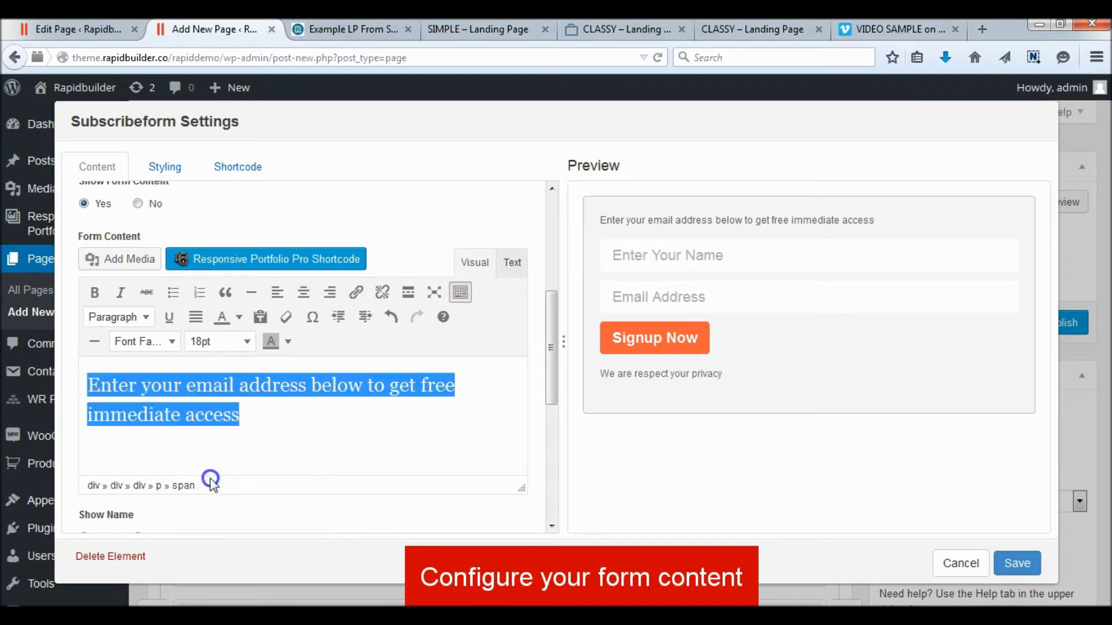
{"action": "left_click", "coordinate": [399, 437]}
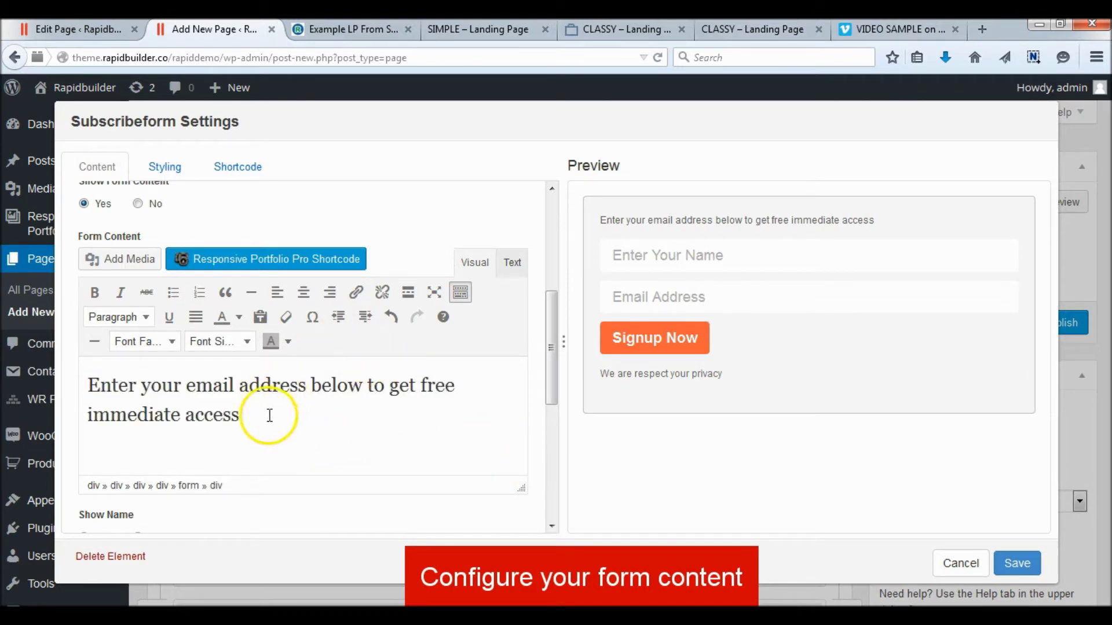
{"action": "left_click_drag", "start_coordinate": [260, 415], "coordinate": [62, 371]}
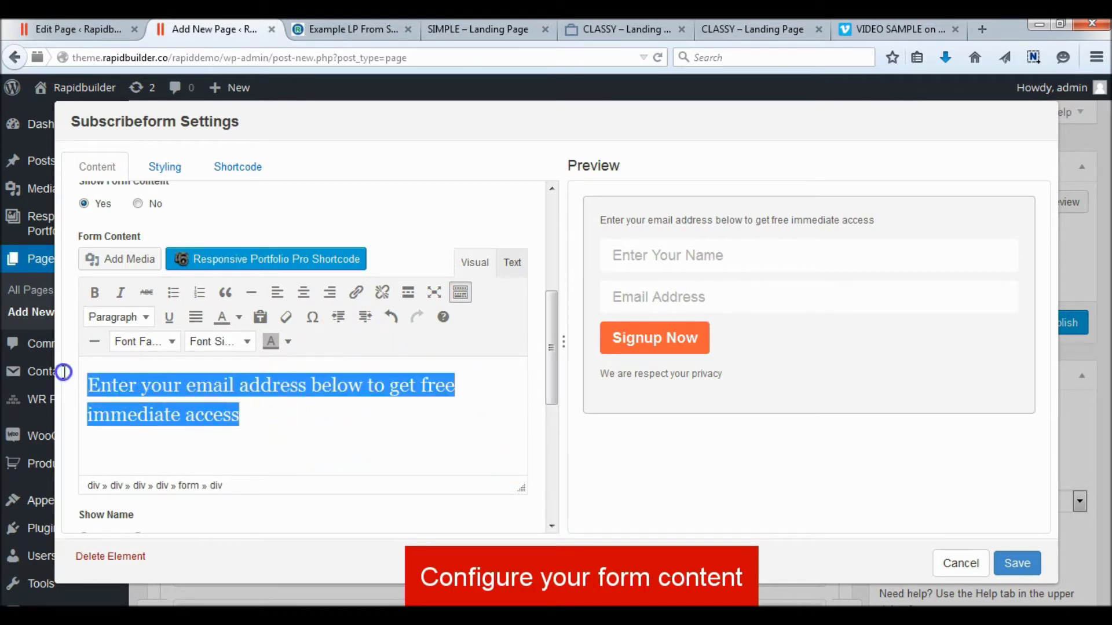
{"action": "left_click", "coordinate": [303, 293]}
Hide the form's name field and set the button text to "Get Started Now".
{"action": "scroll", "coordinate": [407, 426], "scroll_direction": "down", "scroll_amount": 5}
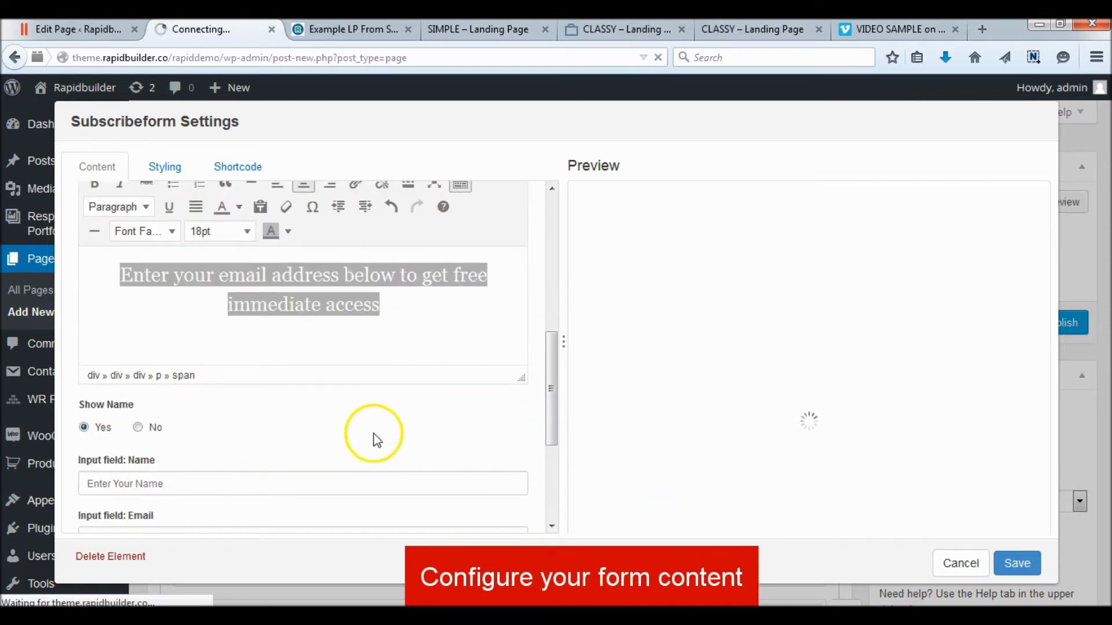
{"action": "left_click", "coordinate": [138, 354]}
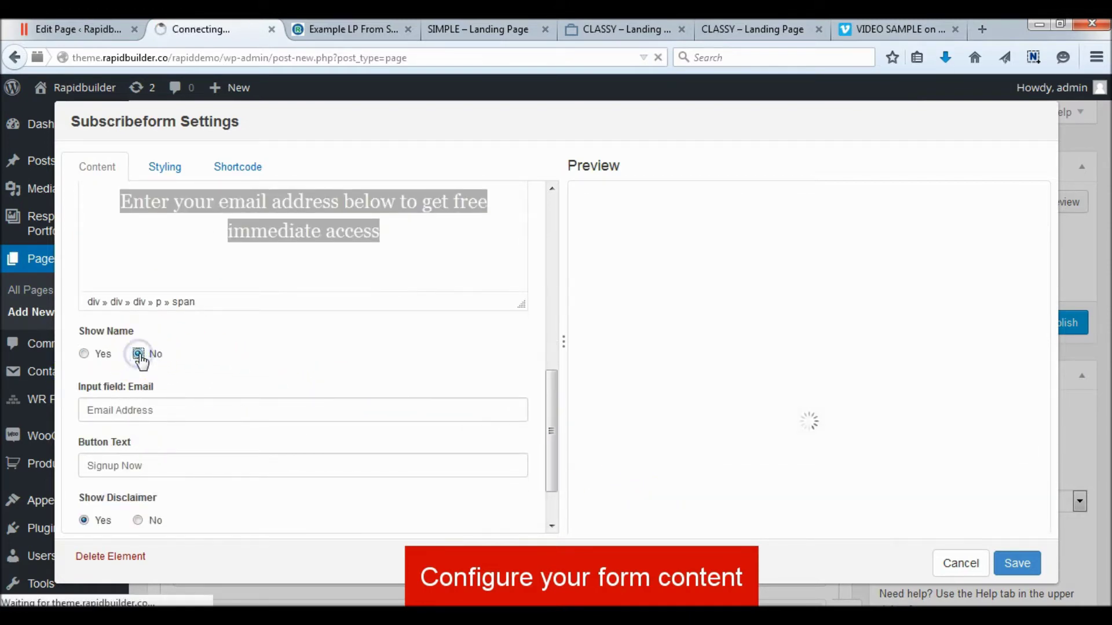
{"action": "scroll", "coordinate": [224, 359], "scroll_direction": "down", "scroll_amount": 2}
{"action": "left_click", "coordinate": [205, 395]}
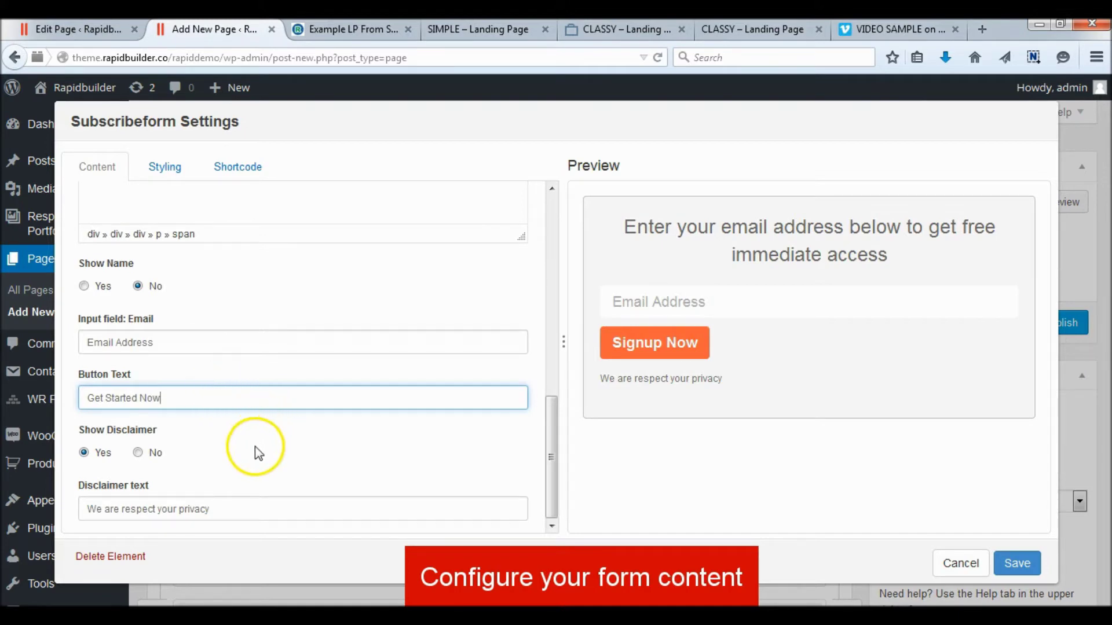
Set the subscribe form's alignment to center in its styling settings.
{"action": "scroll", "coordinate": [211, 286], "scroll_direction": "up", "scroll_amount": 8}
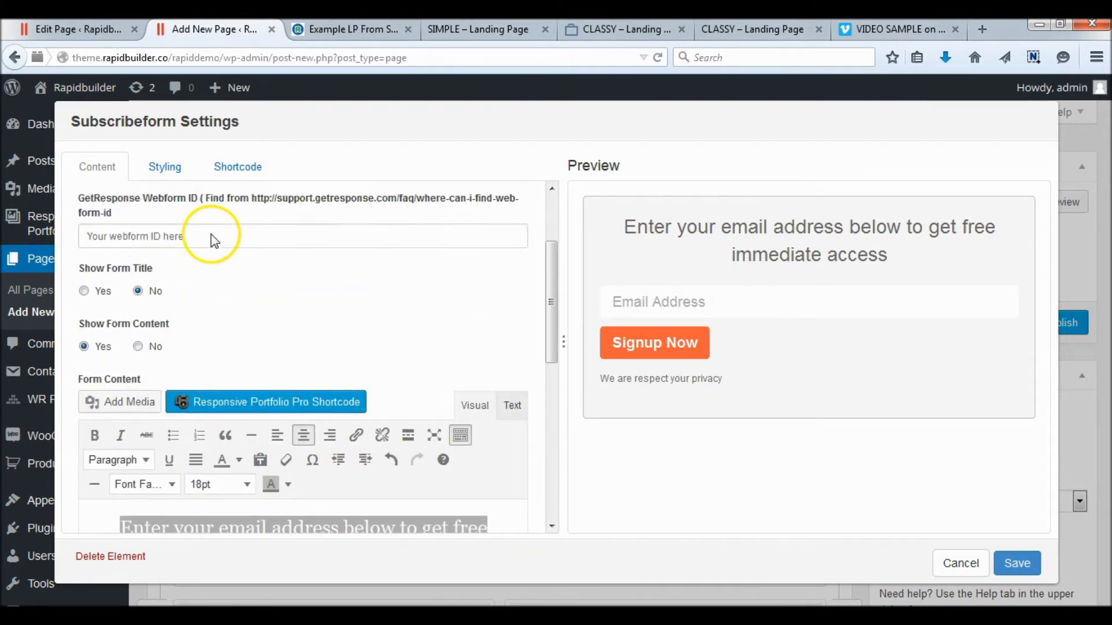
{"action": "scroll", "coordinate": [210, 234], "scroll_direction": "up", "scroll_amount": 3}
{"action": "left_click", "coordinate": [165, 167]}
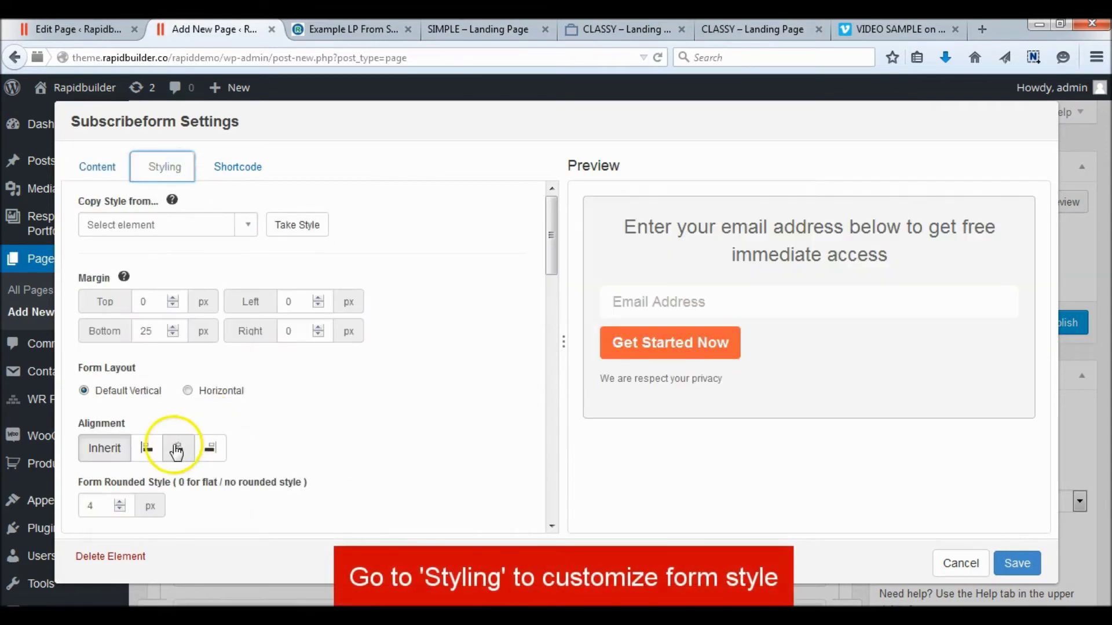
{"action": "left_click", "coordinate": [177, 448]}
Set the form's button width to Full 100% and its button font size to 20 px.
{"action": "scroll", "coordinate": [173, 451], "scroll_direction": "down", "scroll_amount": 10}
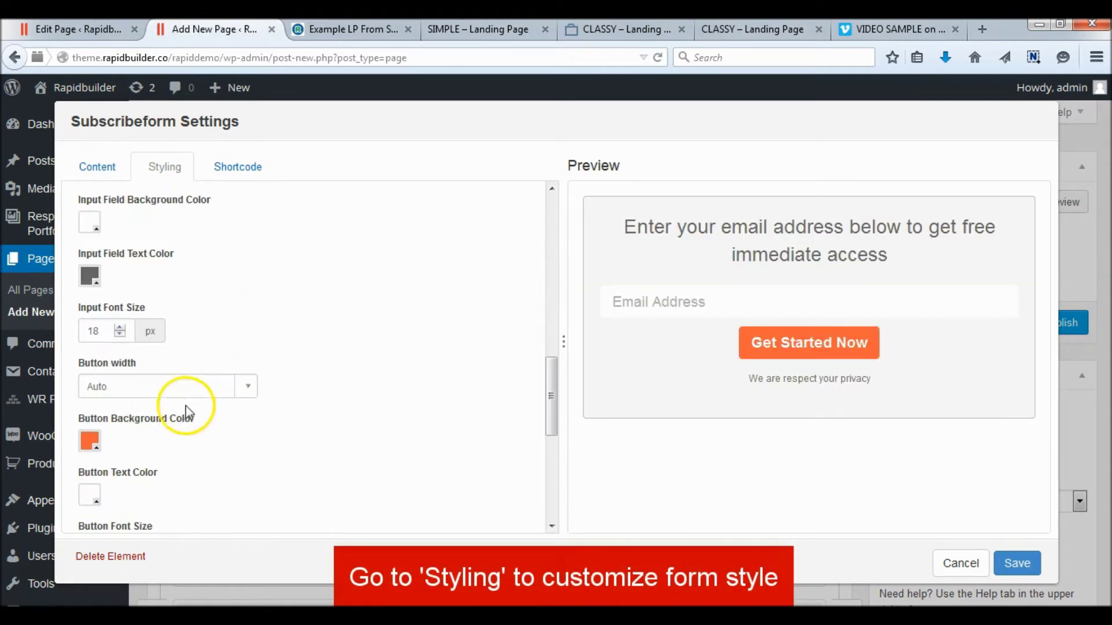
{"action": "left_click", "coordinate": [191, 386]}
{"action": "left_click", "coordinate": [149, 436]}
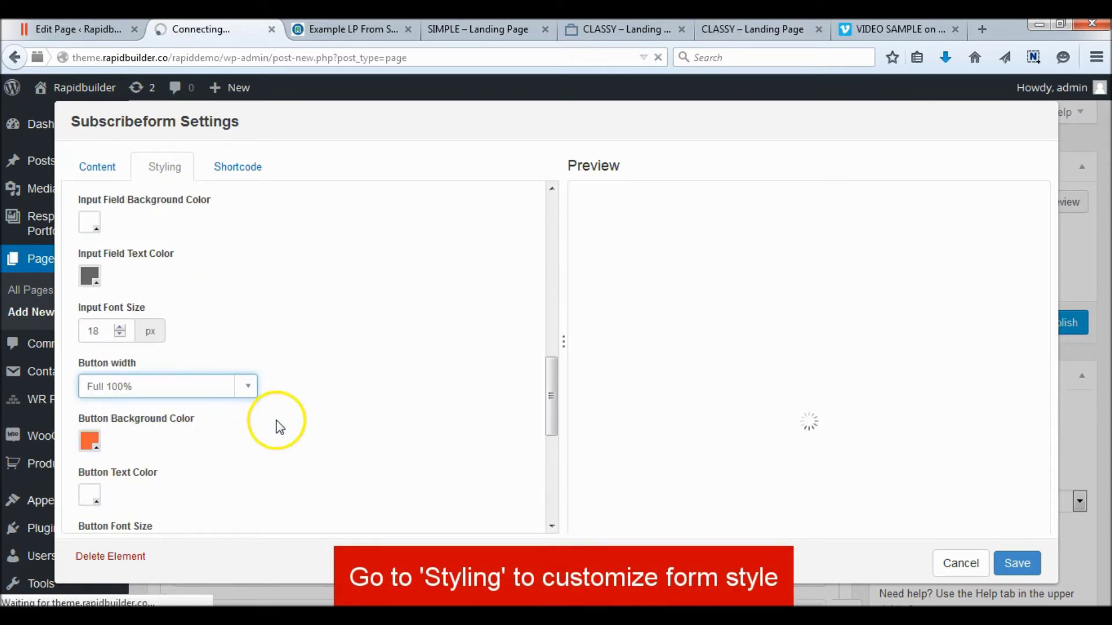
{"action": "scroll", "coordinate": [276, 421], "scroll_direction": "down", "scroll_amount": 2}
{"action": "double_click", "coordinate": [93, 440]}
{"action": "type", "text": "2"}
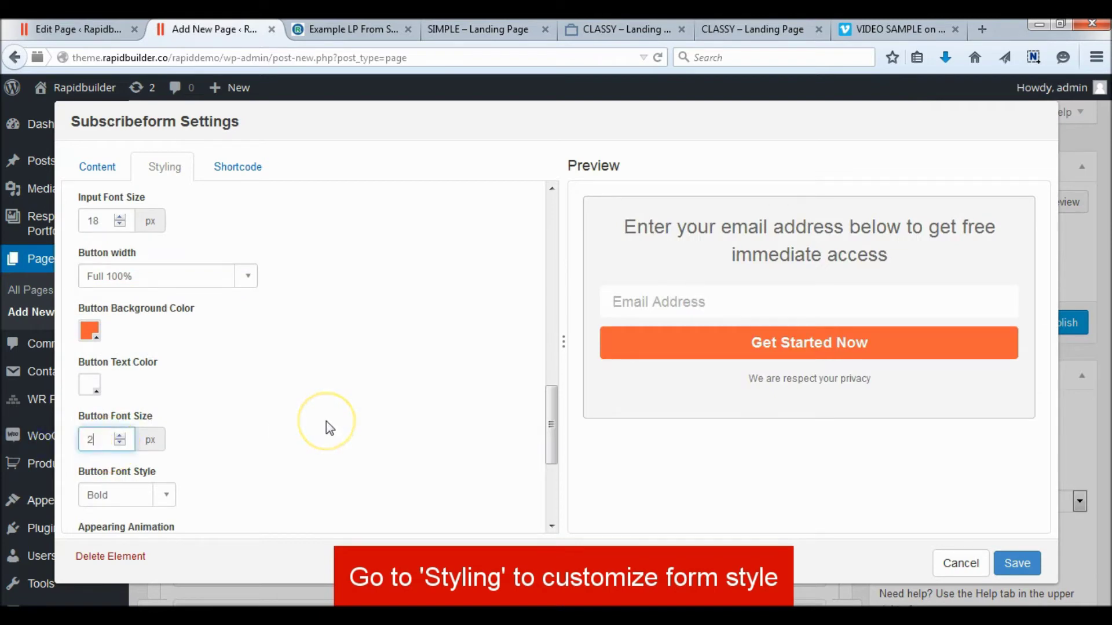
{"action": "type", "text": "0"}
Set the subscribe form's container style to Transparent.
{"action": "scroll", "coordinate": [333, 422], "scroll_direction": "up", "scroll_amount": 9}
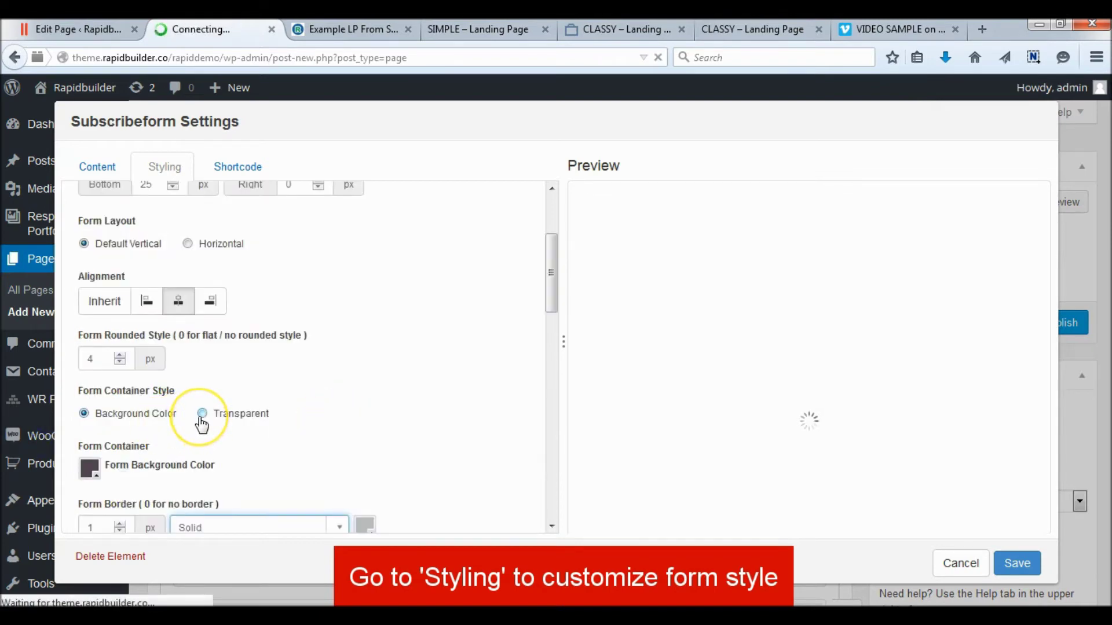
{"action": "left_click", "coordinate": [202, 413]}
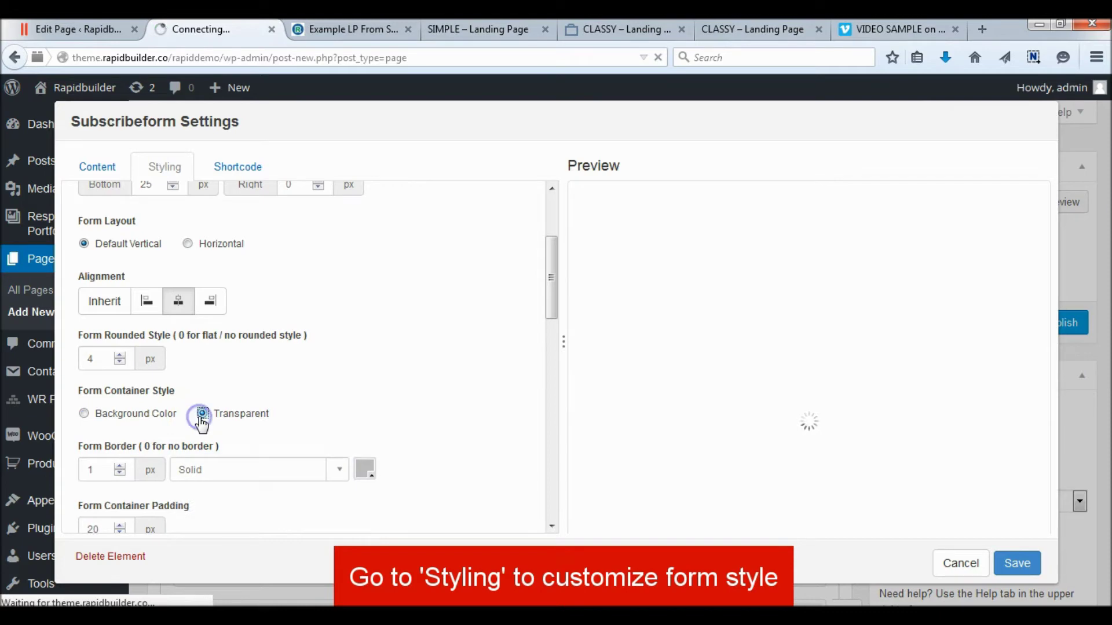
Remove the subscribe form's border by setting it to 0 px, and save the form settings.
{"action": "scroll", "coordinate": [380, 372], "scroll_direction": "down", "scroll_amount": 1}
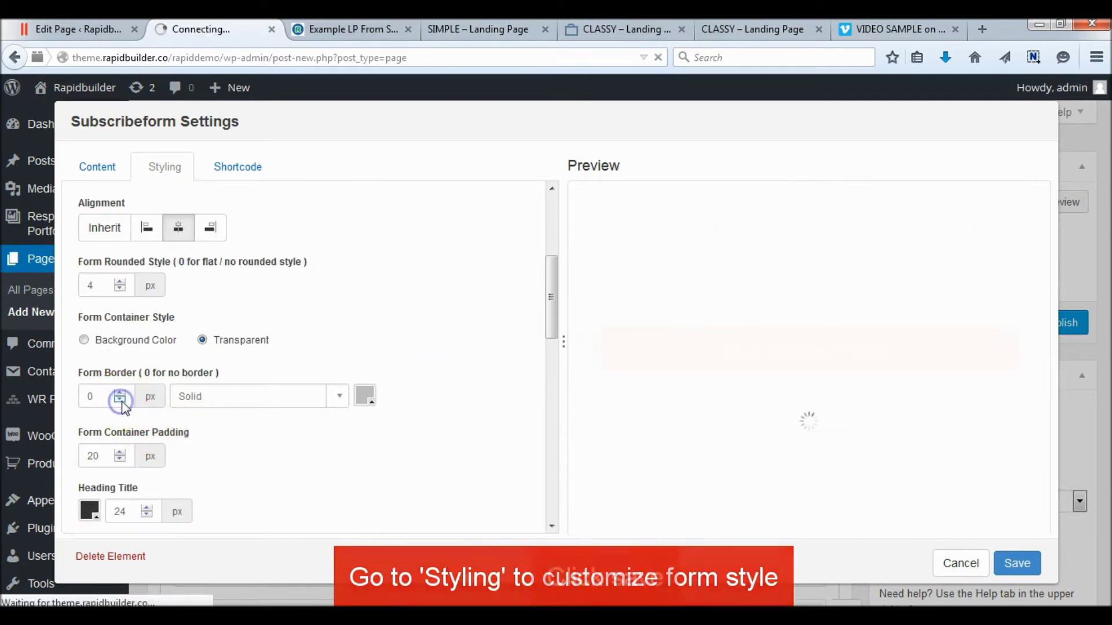
{"action": "scroll", "coordinate": [146, 394], "scroll_direction": "down", "scroll_amount": 2}
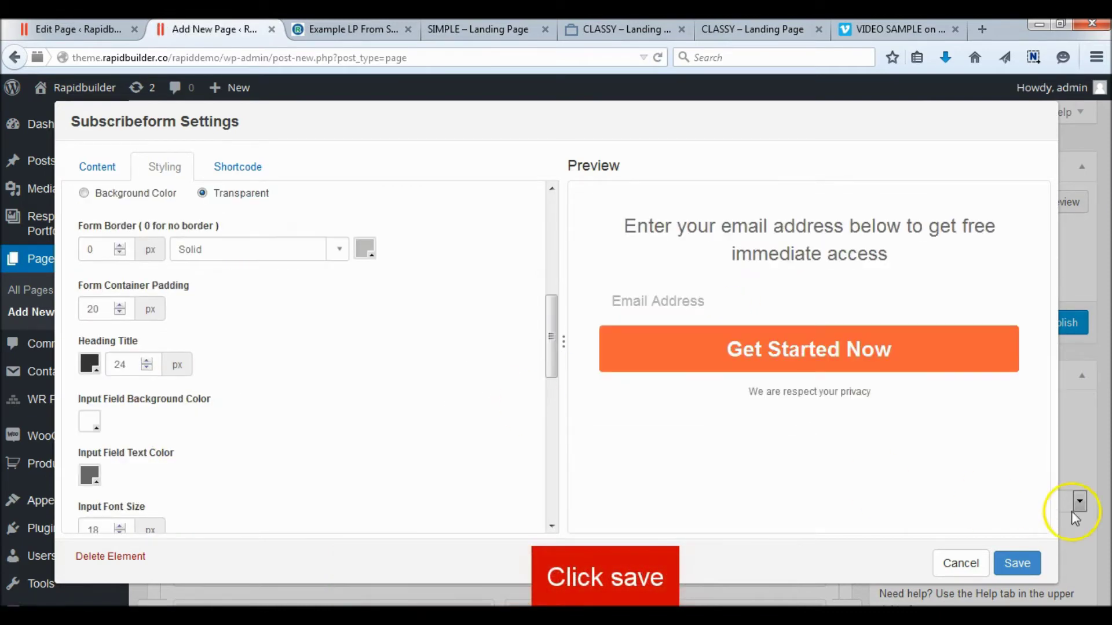
{"action": "left_click", "coordinate": [1019, 564]}
Check the example page's section below the video, then add a fourth row to the page and start adding an element to it.
{"action": "scroll", "coordinate": [643, 458], "scroll_direction": "down", "scroll_amount": 5}
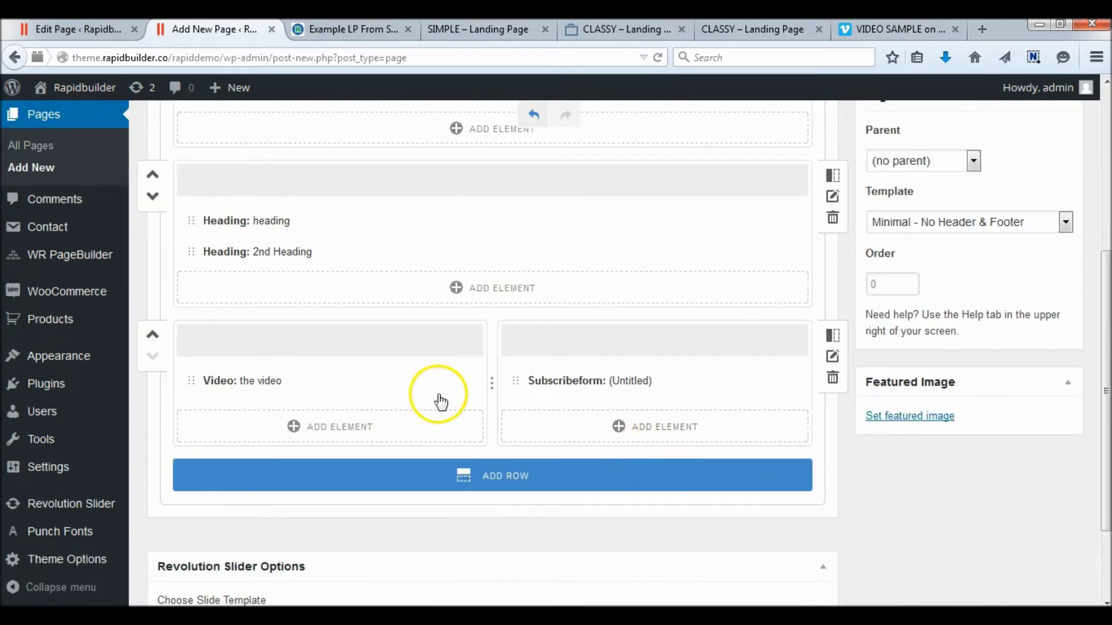
{"action": "left_click", "coordinate": [747, 36]}
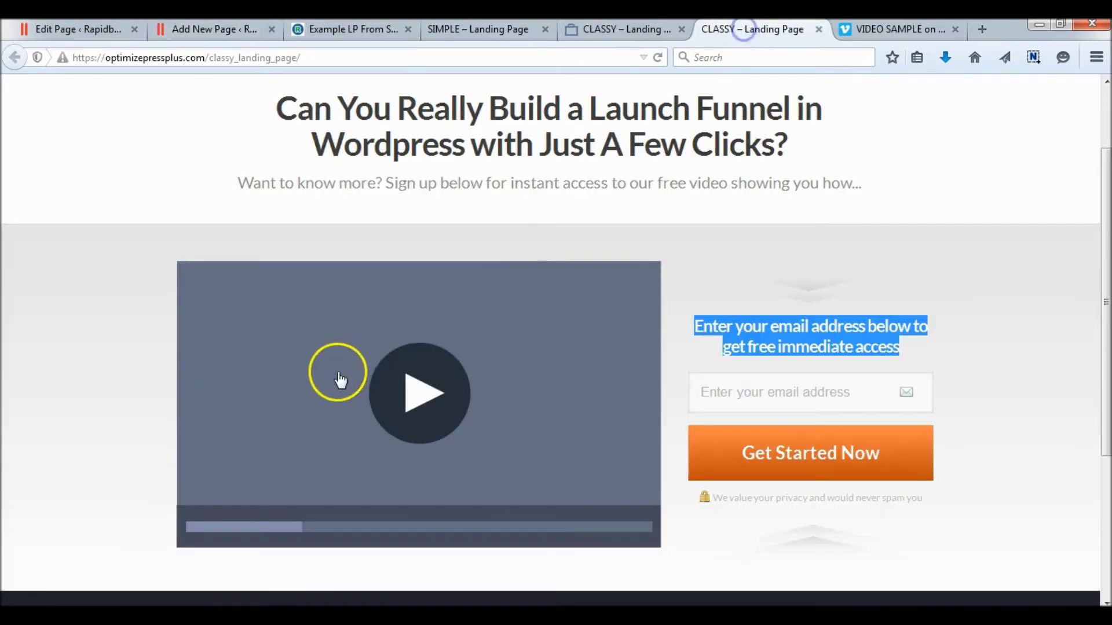
{"action": "scroll", "coordinate": [166, 379], "scroll_direction": "down", "scroll_amount": 4}
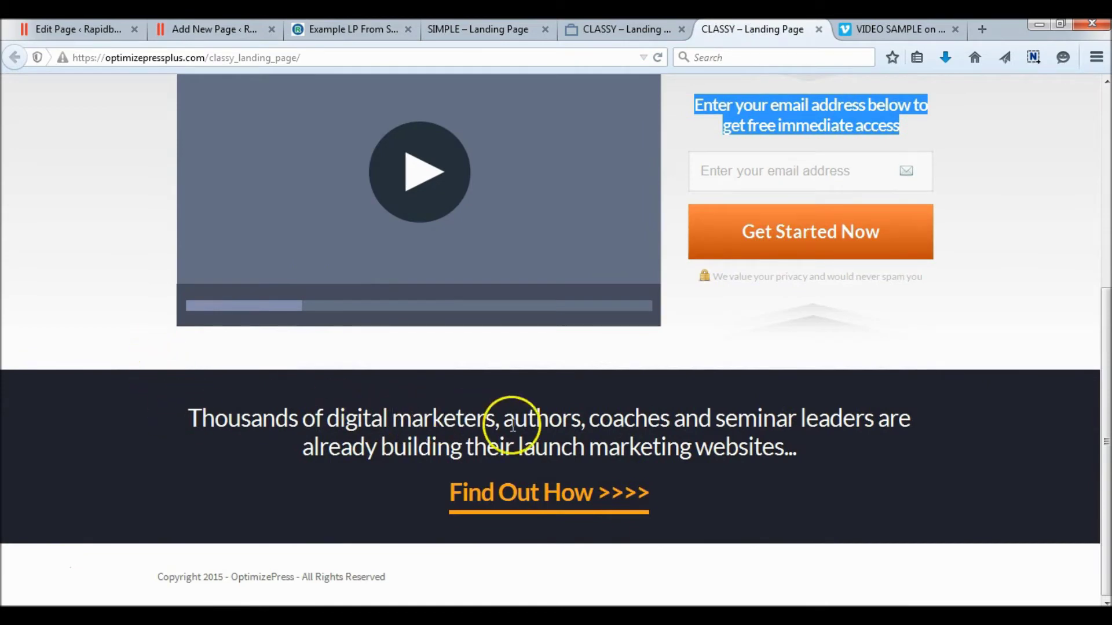
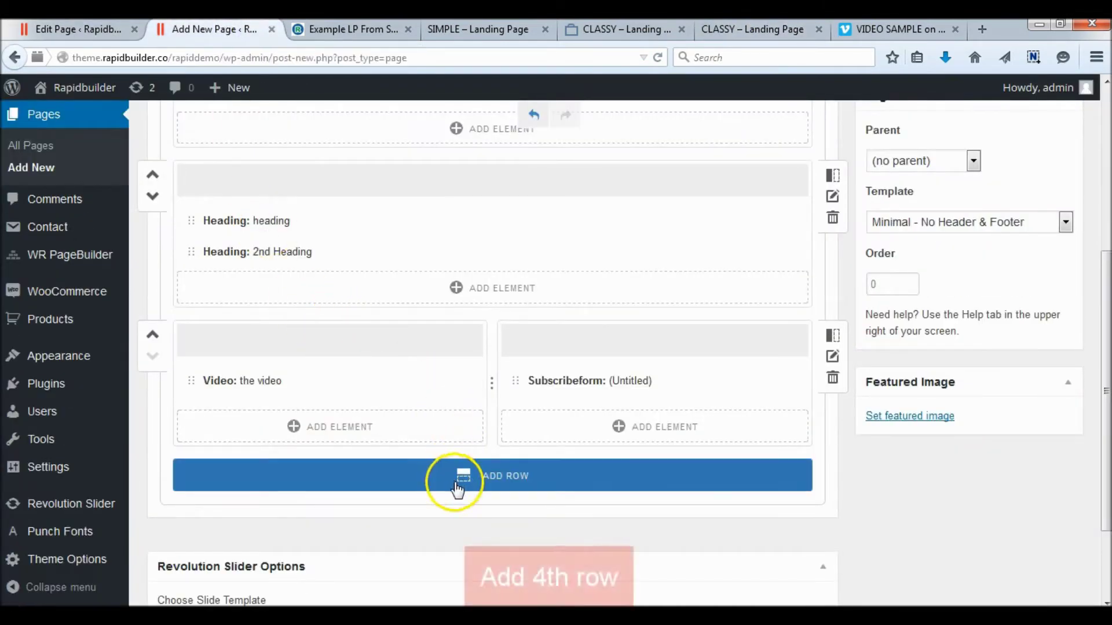
{"action": "left_click", "coordinate": [454, 478]}
{"action": "scroll", "coordinate": [454, 476], "scroll_direction": "down", "scroll_amount": 5}
{"action": "left_click", "coordinate": [476, 375]}
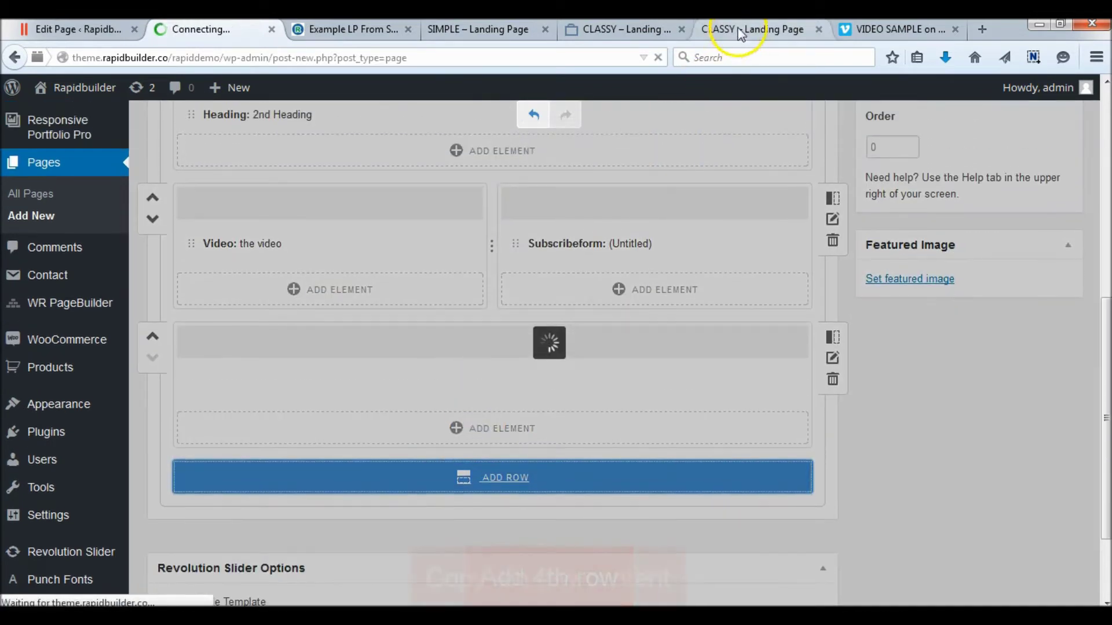
Copy the "Thousands of digital marketers..." paragraph and the "Find Out How >>>>" link from the CLASSY example landing page.
{"action": "left_click", "coordinate": [727, 30]}
{"action": "left_click_drag", "start_coordinate": [675, 501], "coordinate": [217, 415]}
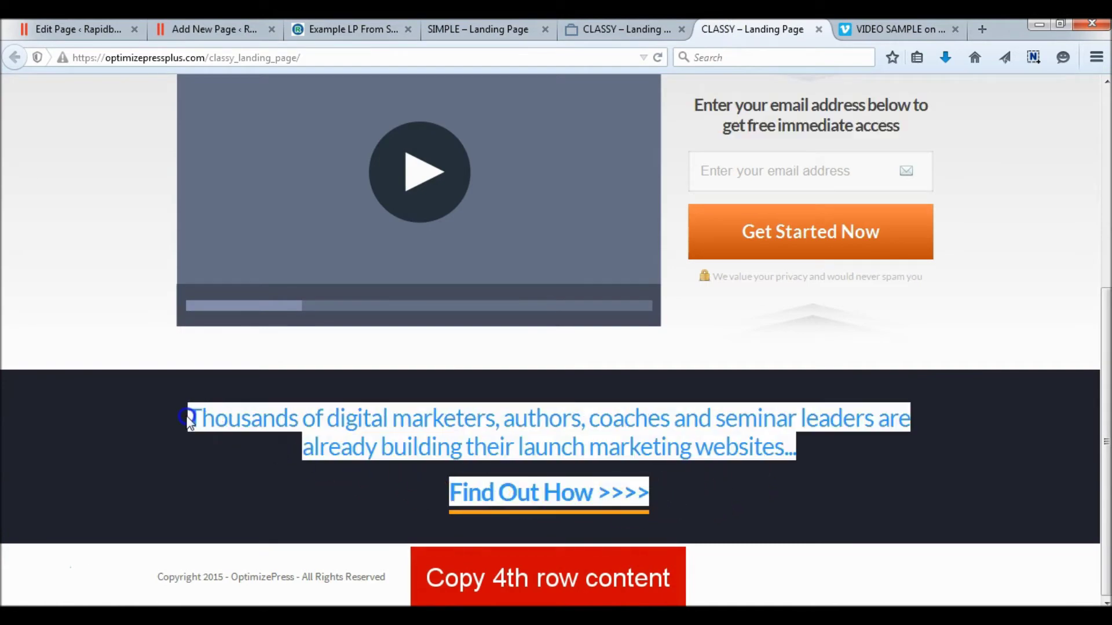
{"action": "right_click", "coordinate": [344, 420]}
{"action": "left_click", "coordinate": [382, 435]}
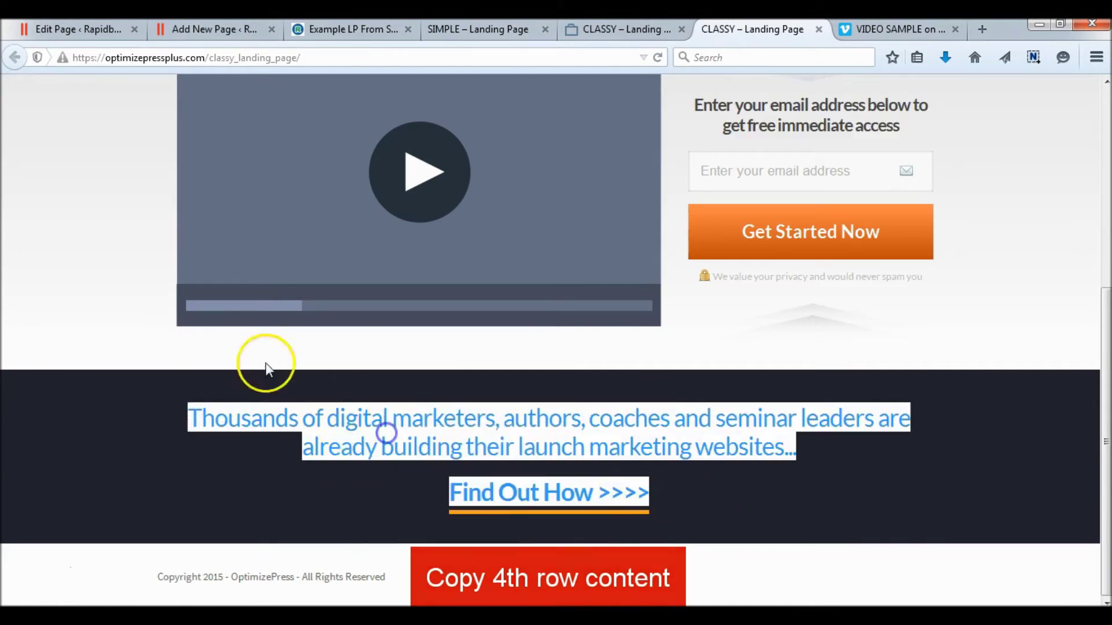
Back in the page editor, add a Text element to the fourth row and replace its placeholder text with the copied content.
{"action": "left_click", "coordinate": [215, 30]}
{"action": "scroll", "coordinate": [757, 360], "scroll_direction": "down", "scroll_amount": 4}
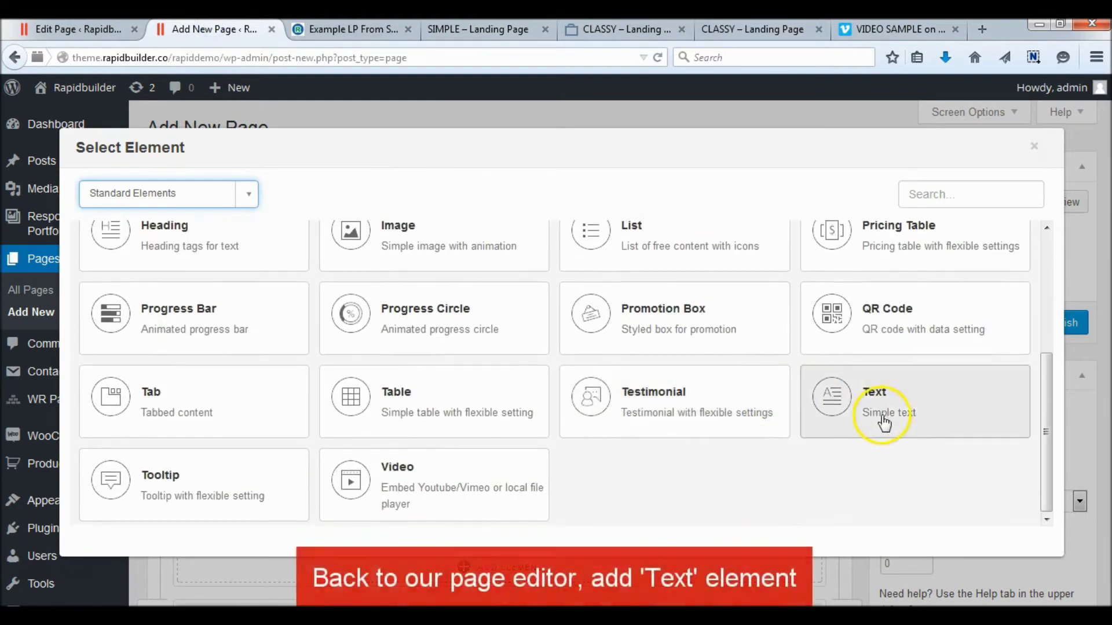
{"action": "left_click", "coordinate": [874, 404]}
{"action": "left_click", "coordinate": [472, 279]}
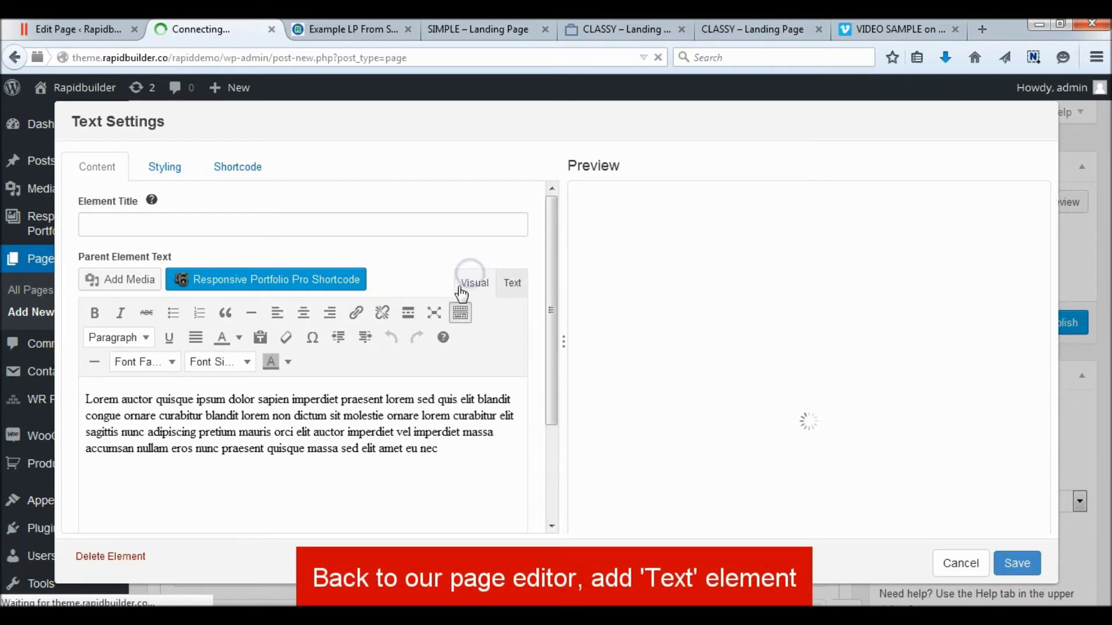
{"action": "scroll", "coordinate": [324, 438], "scroll_direction": "down", "scroll_amount": 1}
{"action": "key", "text": "ctrl+a"}
{"action": "key", "text": "ctrl+v"}
Center all of the pasted text and set its font size to 24pt.
{"action": "left_click_drag", "start_coordinate": [216, 416], "coordinate": [82, 365]}
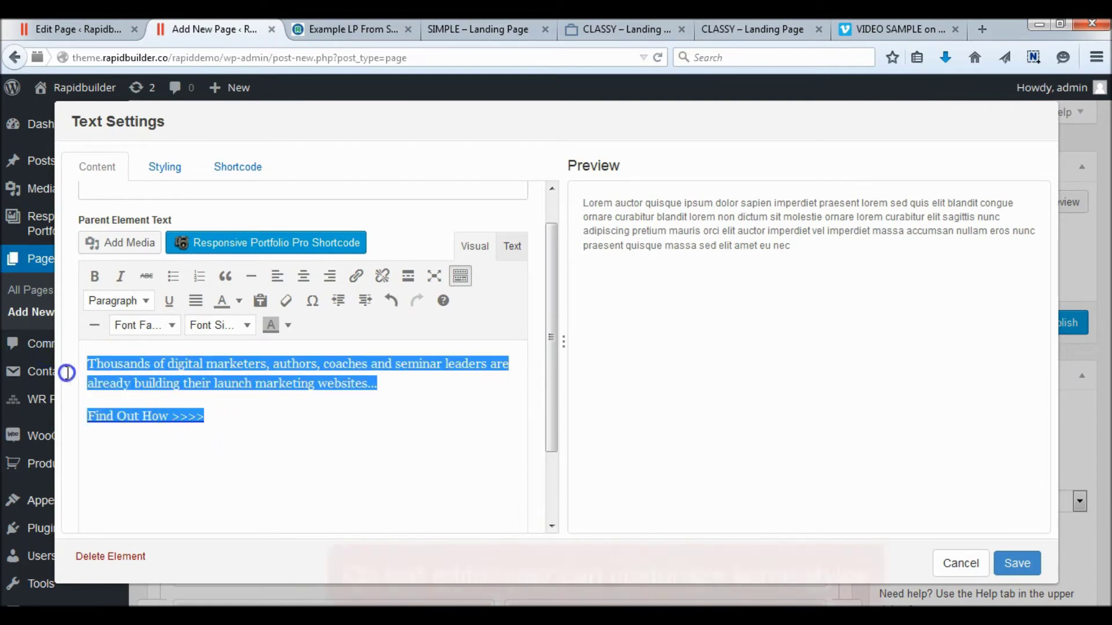
{"action": "left_click", "coordinate": [303, 276]}
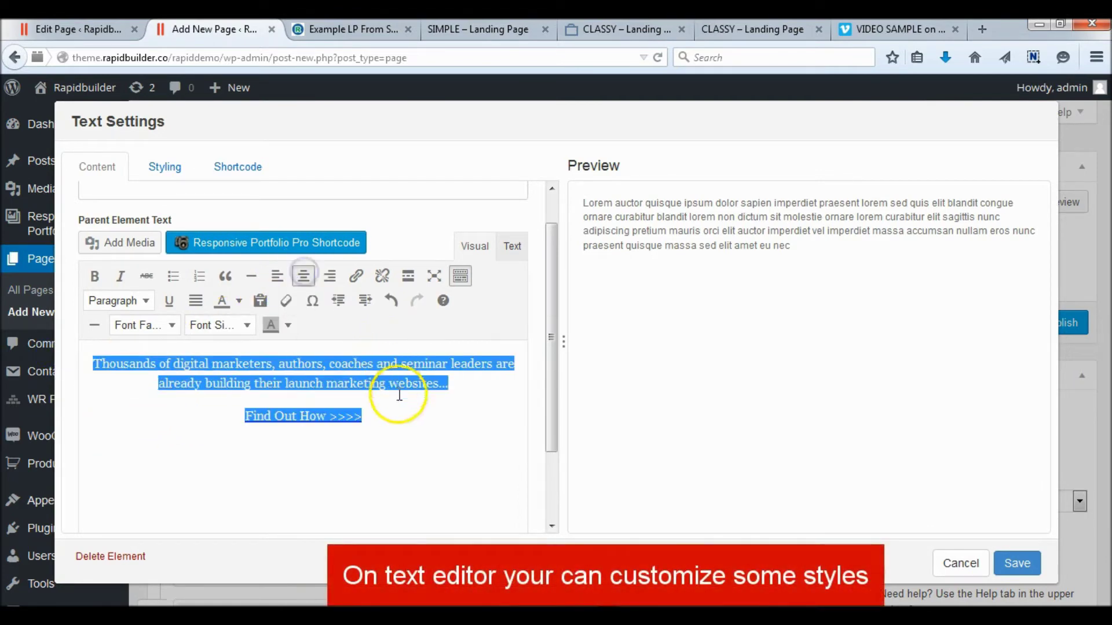
{"action": "left_click", "coordinate": [403, 409]}
{"action": "left_click_drag", "start_coordinate": [401, 416], "coordinate": [72, 362]}
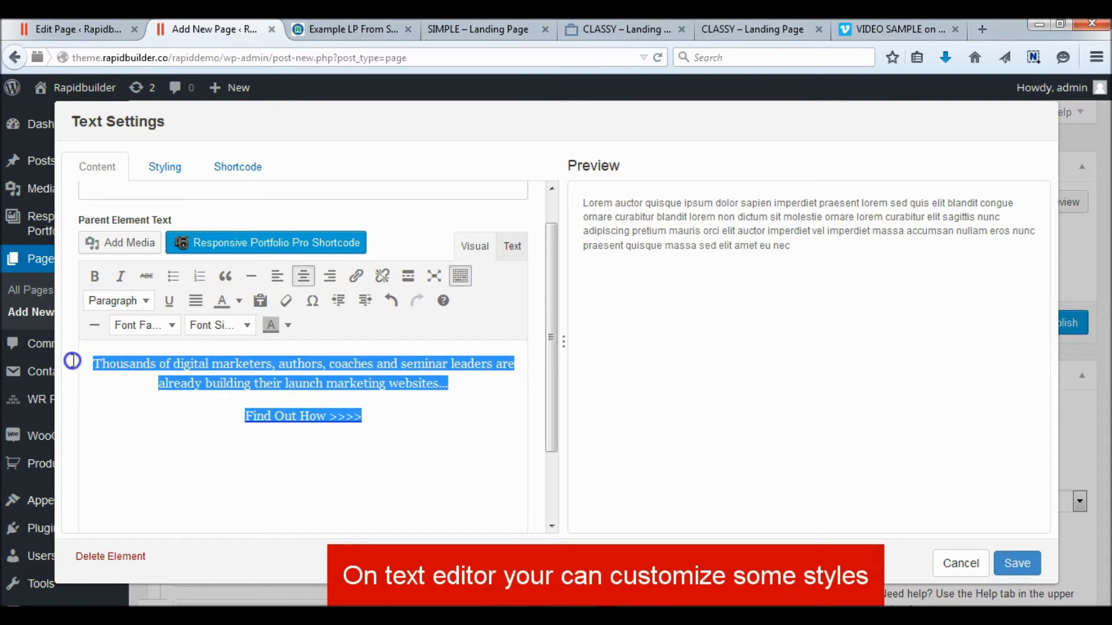
{"action": "left_click", "coordinate": [224, 328]}
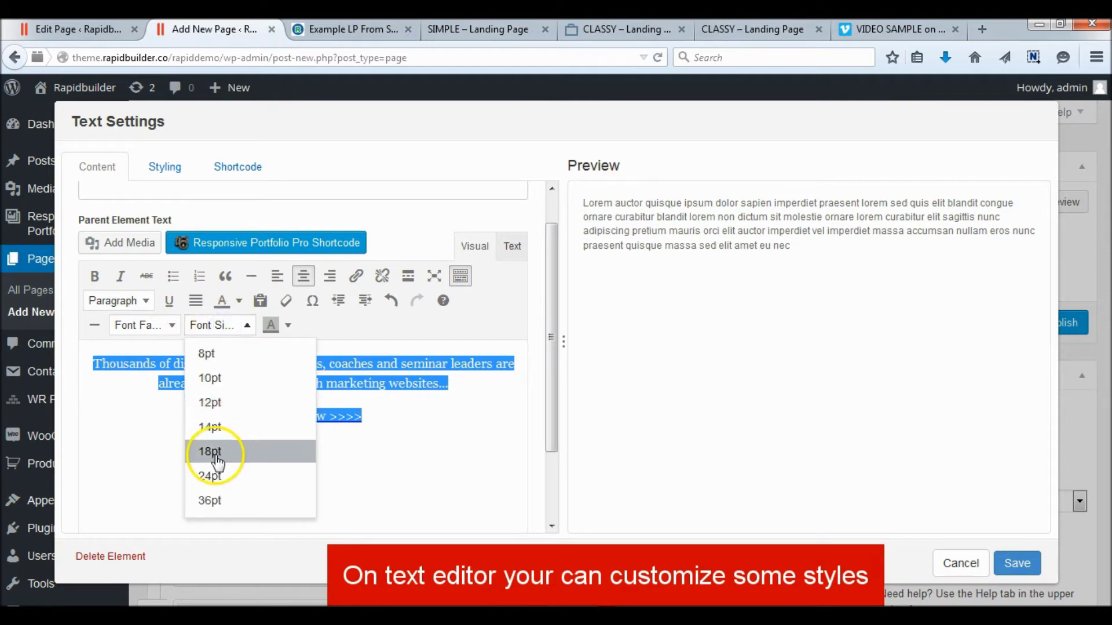
{"action": "left_click", "coordinate": [219, 477]}
{"action": "scroll", "coordinate": [479, 442], "scroll_direction": "down", "scroll_amount": 1}
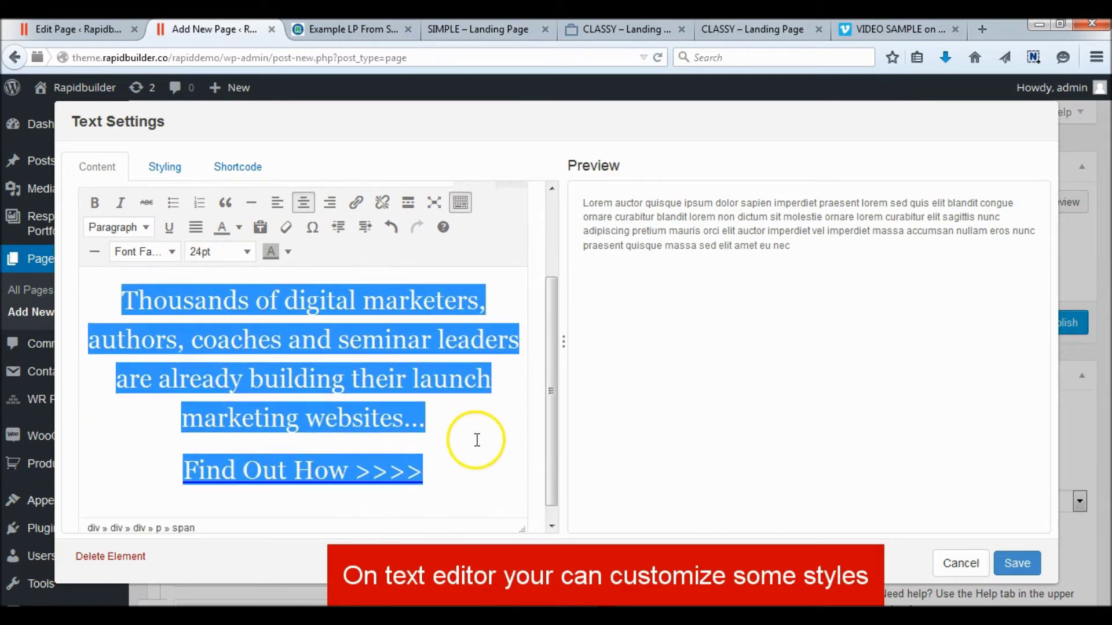
Give the "Thousands of digital marketers..." paragraph the custom text color #fafafa.
{"action": "left_click", "coordinate": [474, 440]}
{"action": "scroll", "coordinate": [399, 436], "scroll_direction": "down", "scroll_amount": 1}
{"action": "left_click_drag", "start_coordinate": [434, 409], "coordinate": [94, 288]}
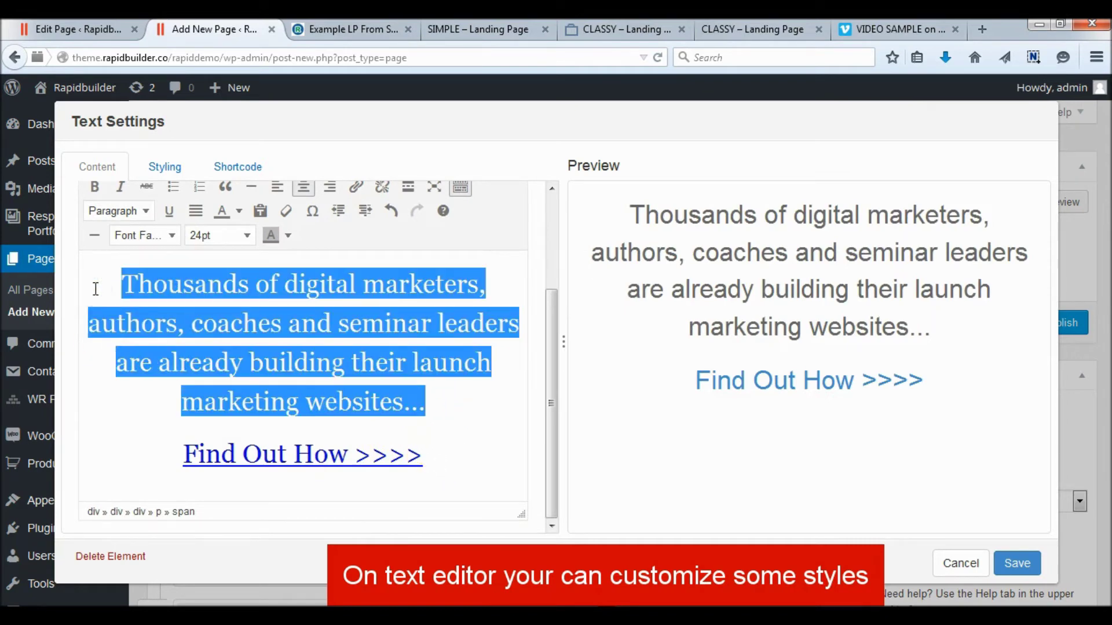
{"action": "left_click", "coordinate": [239, 212]}
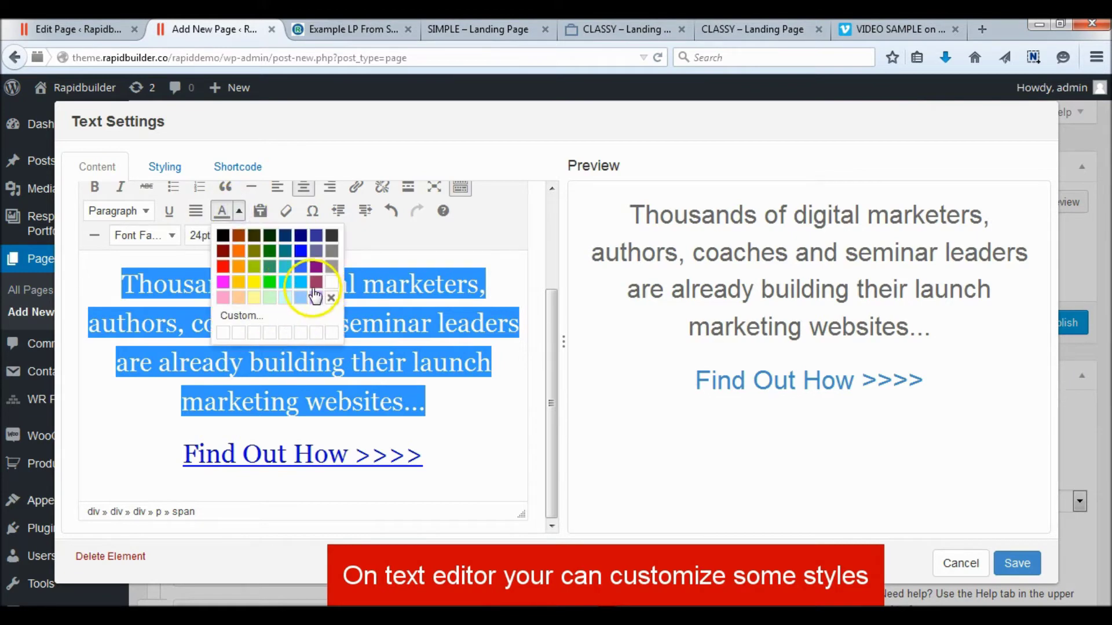
{"action": "left_click", "coordinate": [261, 320]}
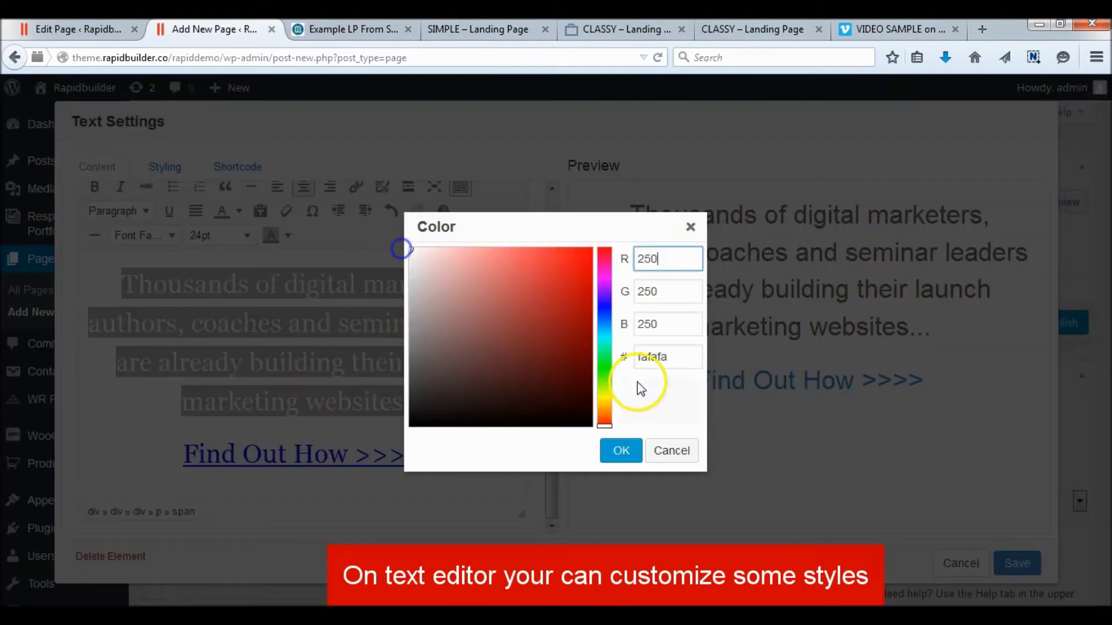
{"action": "left_click", "coordinate": [615, 449]}
Color the "Find Out How >>>>" link orange and save the text element.
{"action": "left_click_drag", "start_coordinate": [429, 456], "coordinate": [156, 448]}
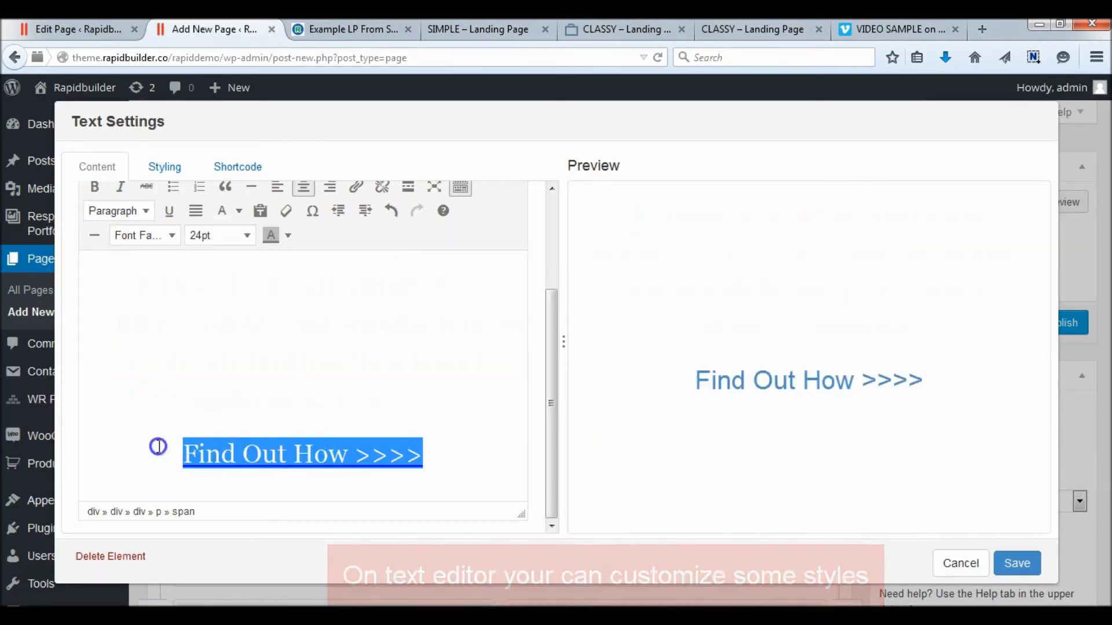
{"action": "left_click", "coordinate": [239, 211]}
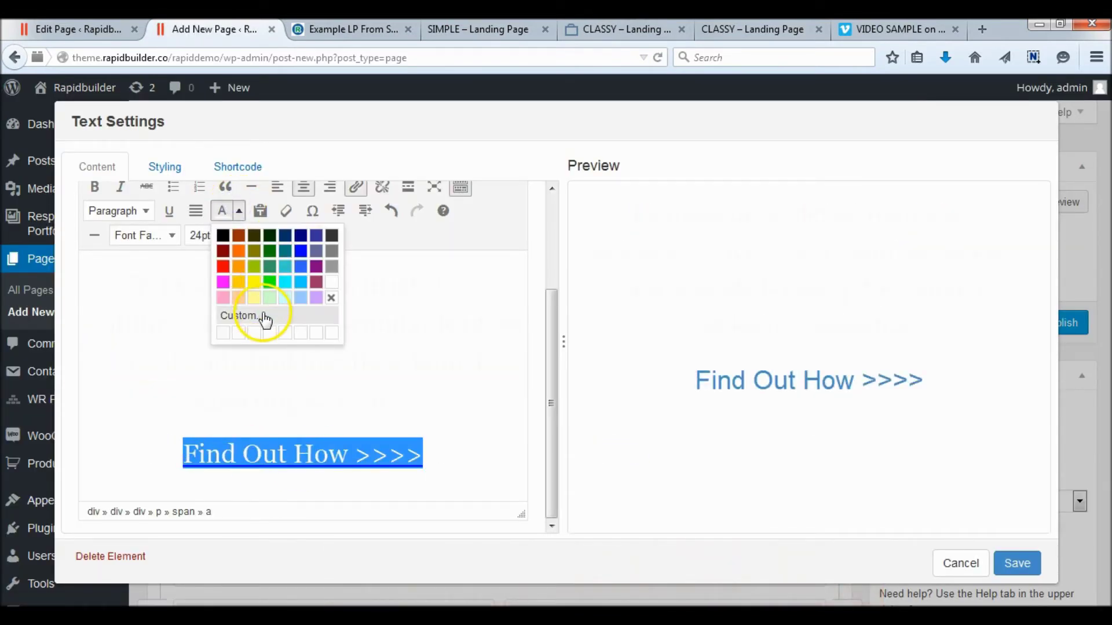
{"action": "left_click", "coordinate": [238, 266]}
{"action": "left_click_drag", "start_coordinate": [412, 383], "coordinate": [412, 381]}
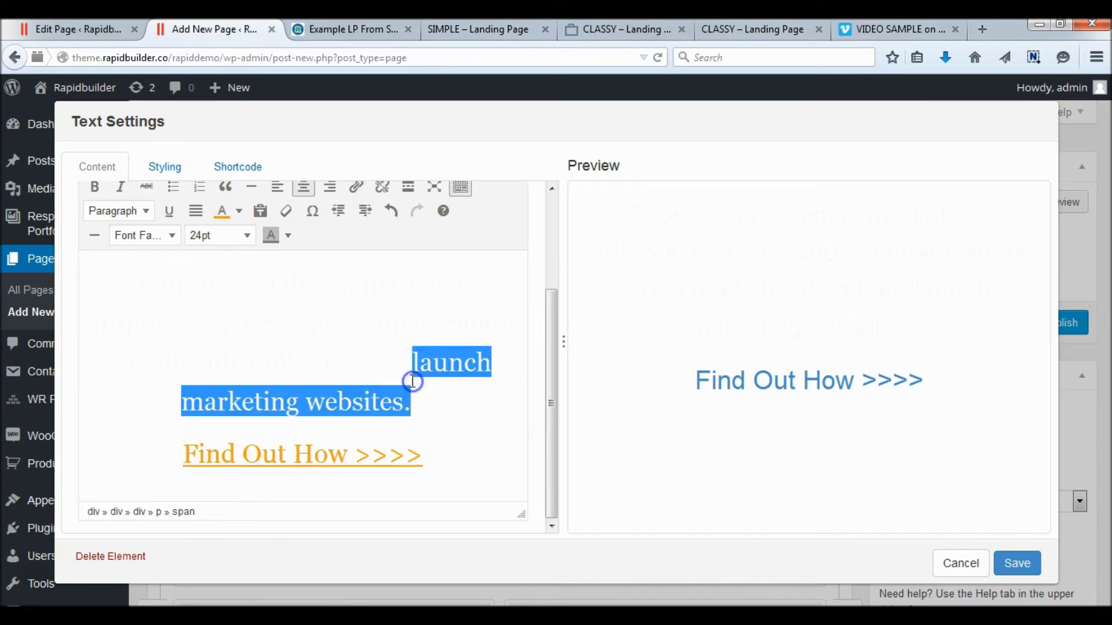
{"action": "left_click", "coordinate": [485, 417]}
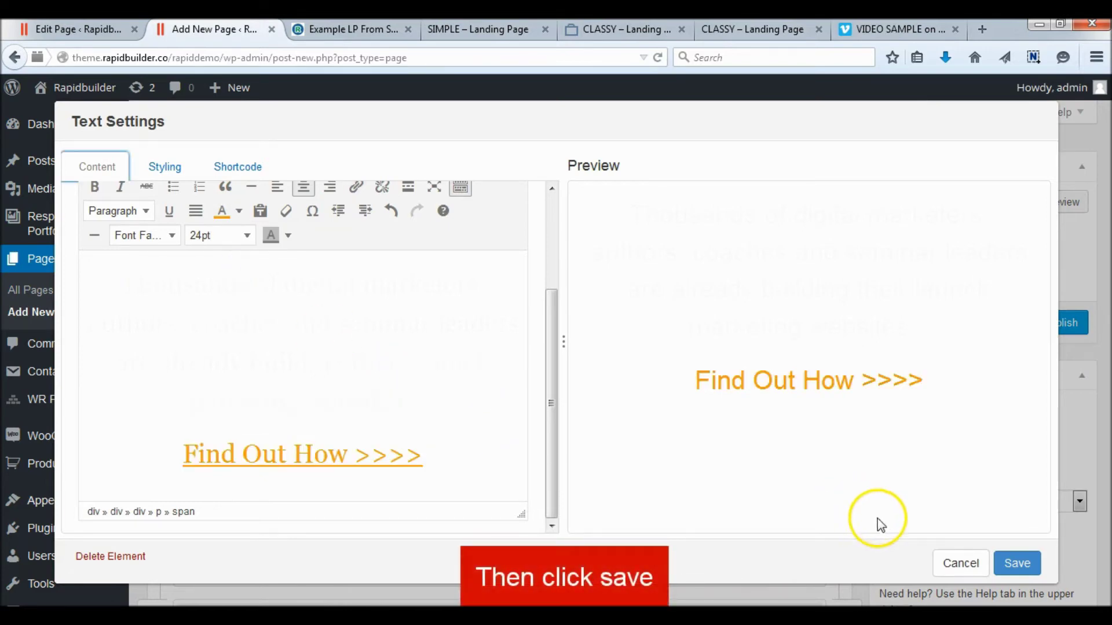
{"action": "left_click", "coordinate": [1010, 563]}
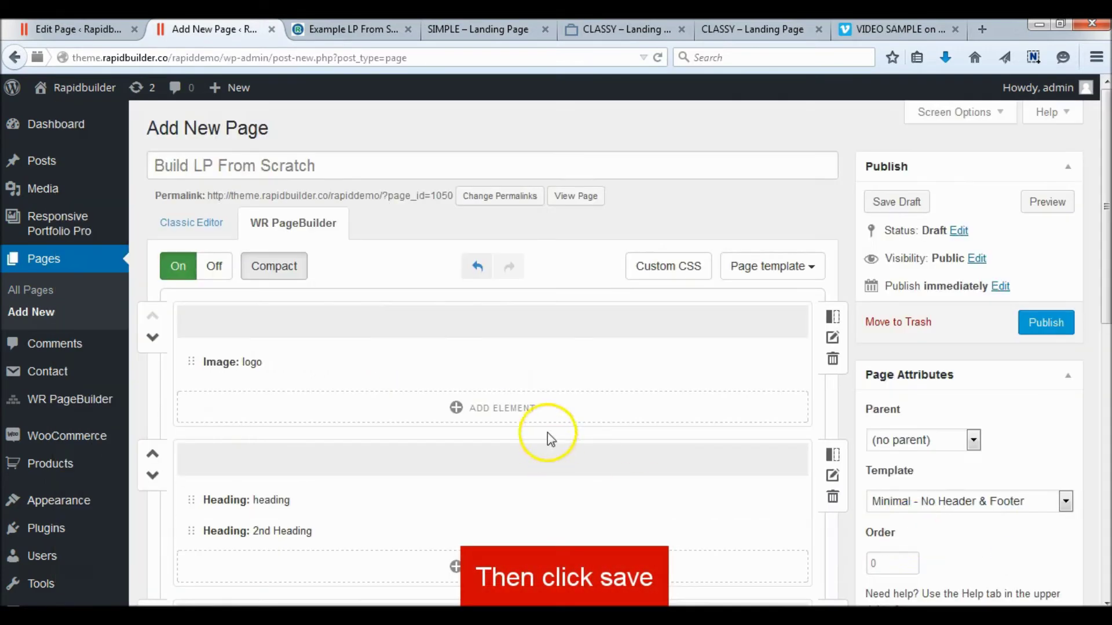
Add a fifth row below the text row for the copyright notice.
{"action": "scroll", "coordinate": [550, 446], "scroll_direction": "down", "scroll_amount": 10}
{"action": "scroll", "coordinate": [555, 405], "scroll_direction": "up", "scroll_amount": 2}
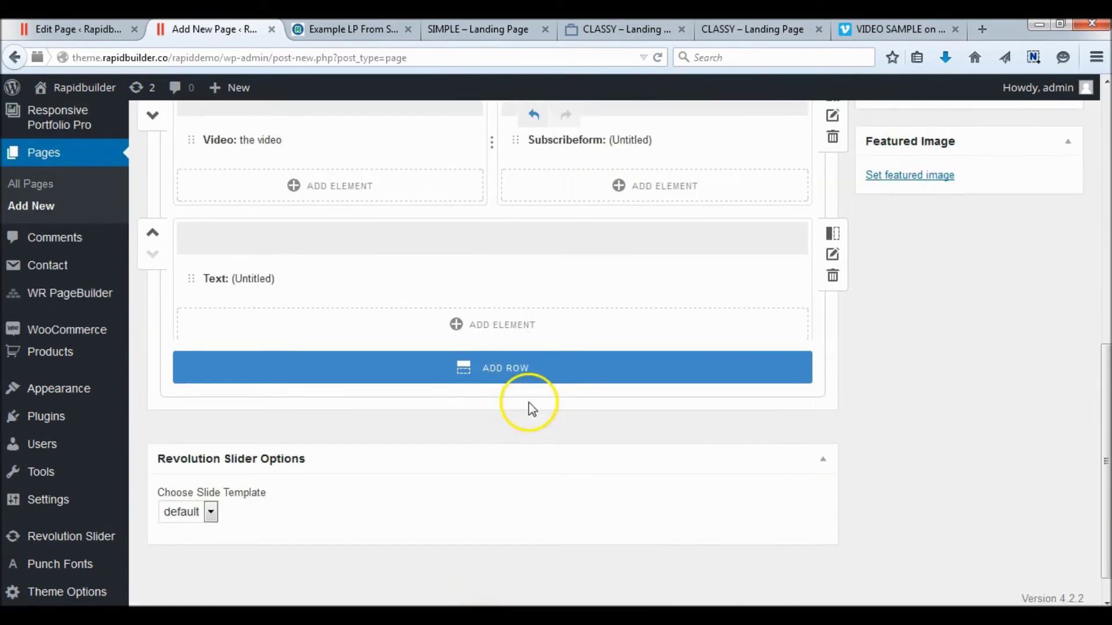
{"action": "left_click", "coordinate": [496, 431]}
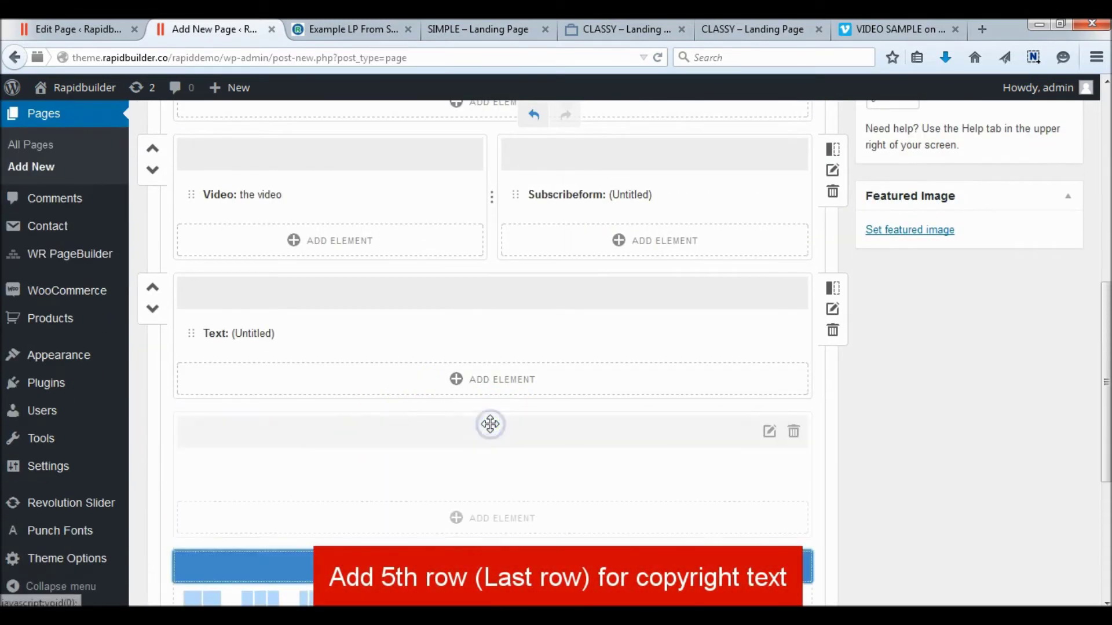
Copy the copyright line from the footer of the CLASSY example landing page.
{"action": "left_click", "coordinate": [752, 29]}
{"action": "left_click_drag", "start_coordinate": [157, 577], "coordinate": [383, 579]}
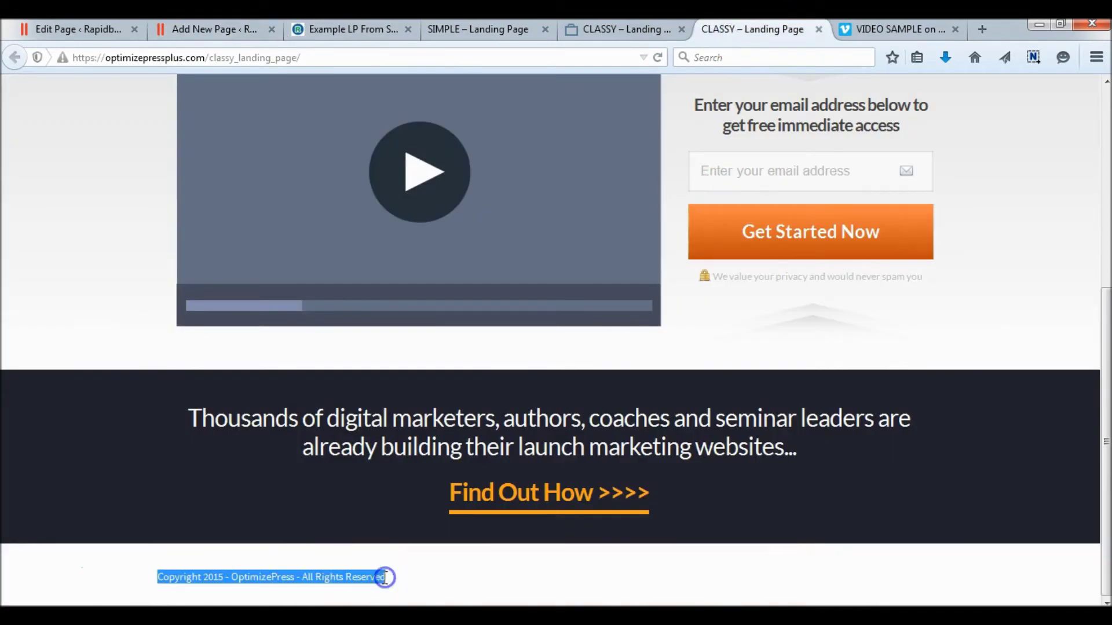
{"action": "right_click", "coordinate": [384, 578]}
{"action": "left_click", "coordinate": [405, 460]}
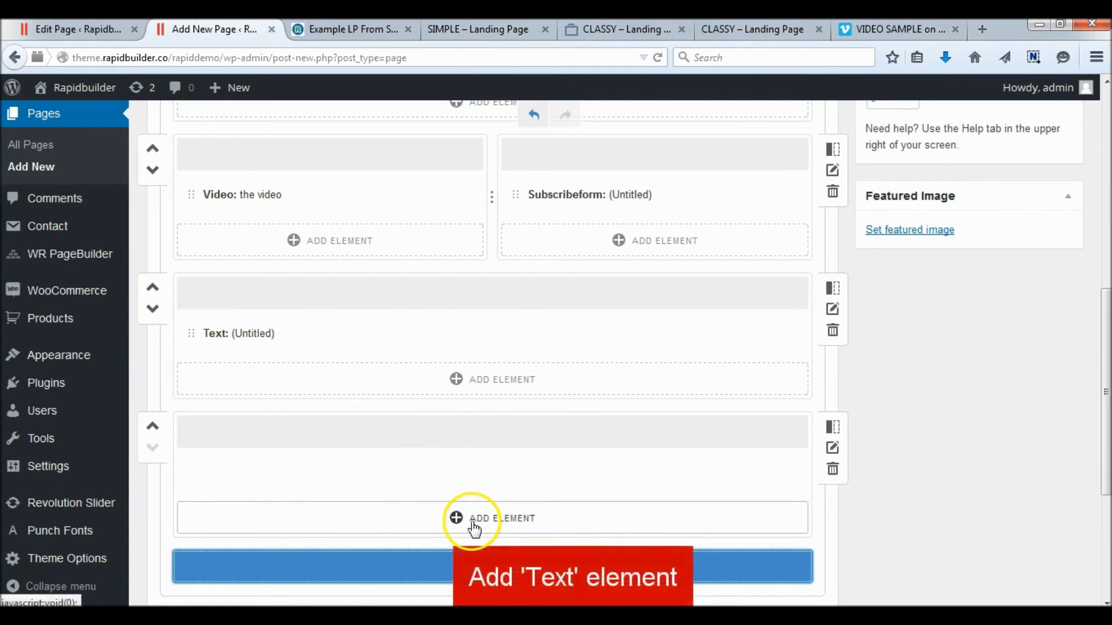
Add a Text element to the fifth row reading "Copyright 2015 - Your Company Name - All Rights Reserved" in place of the placeholder text.
{"action": "left_click", "coordinate": [472, 517]}
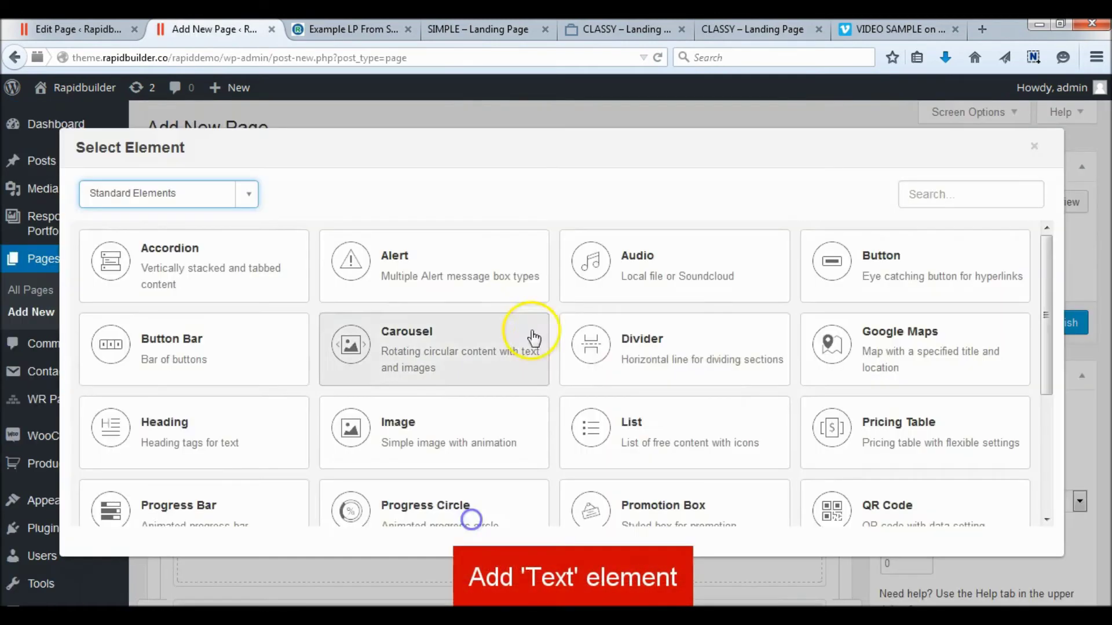
{"action": "scroll", "coordinate": [666, 416], "scroll_direction": "down", "scroll_amount": 2}
{"action": "left_click", "coordinate": [880, 489]}
{"action": "left_click", "coordinate": [474, 282]}
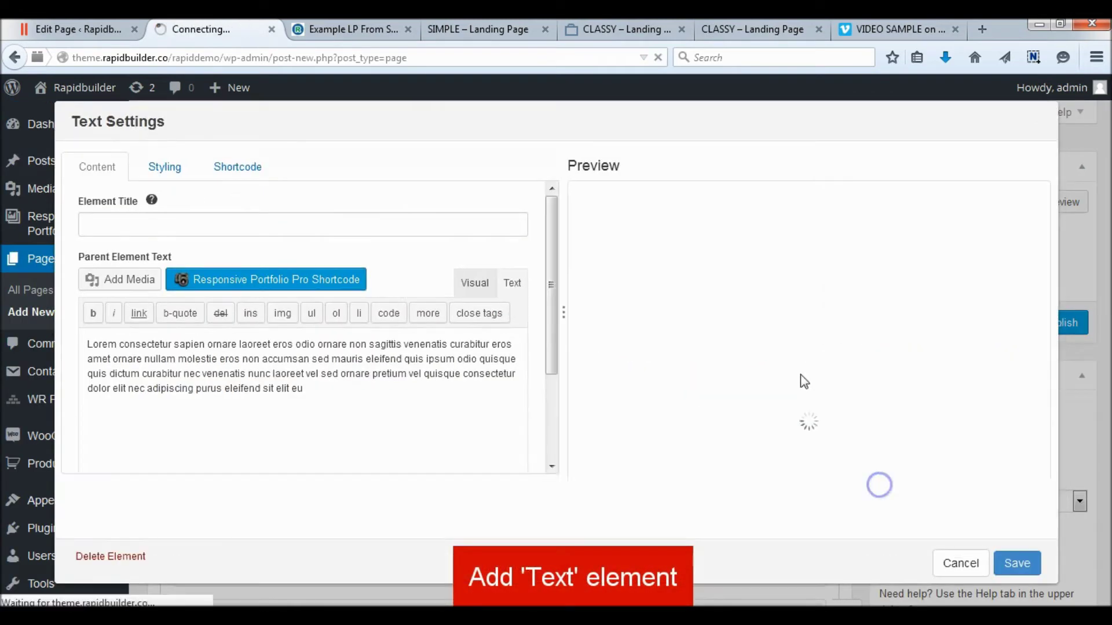
{"action": "left_click_drag", "start_coordinate": [364, 479], "coordinate": [69, 398]}
{"action": "type", "text": "Copyright 2015 - OptimizePress - All Rights Reserved"}
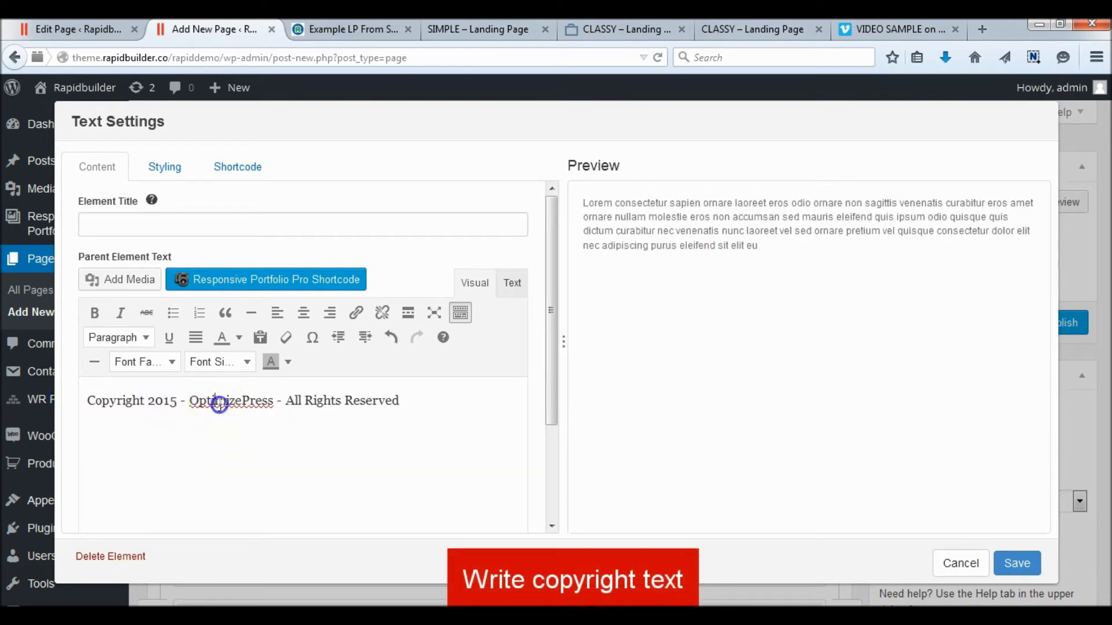
{"action": "type", "text": "Your Company Na"}
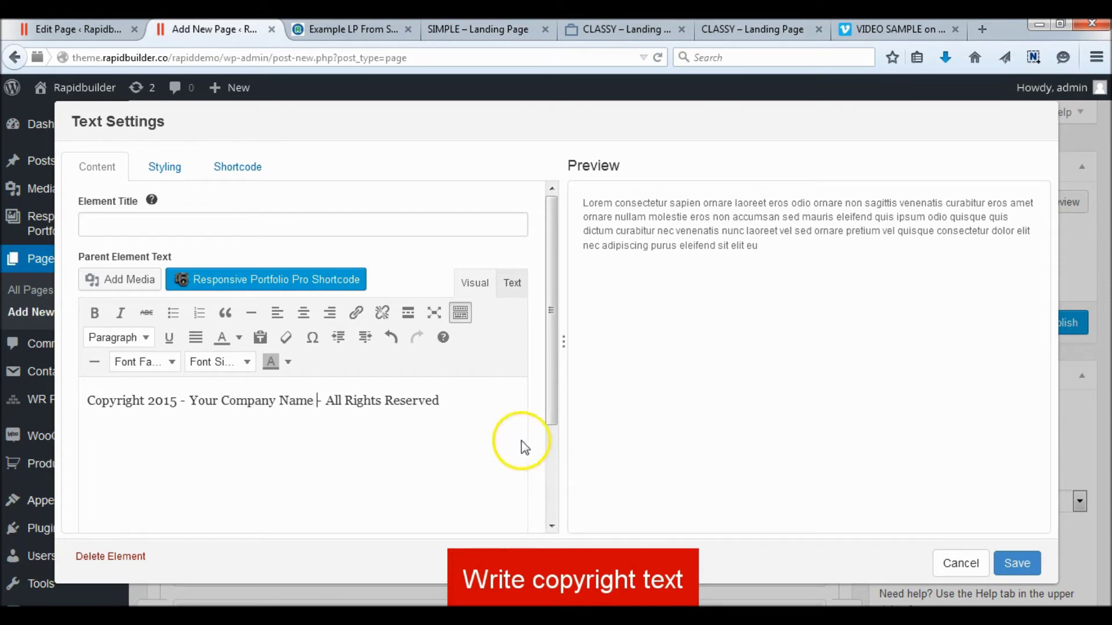
Center the copyright line, title the element "Copyright" and save it.
{"action": "left_click_drag", "start_coordinate": [464, 404], "coordinate": [6, 433]}
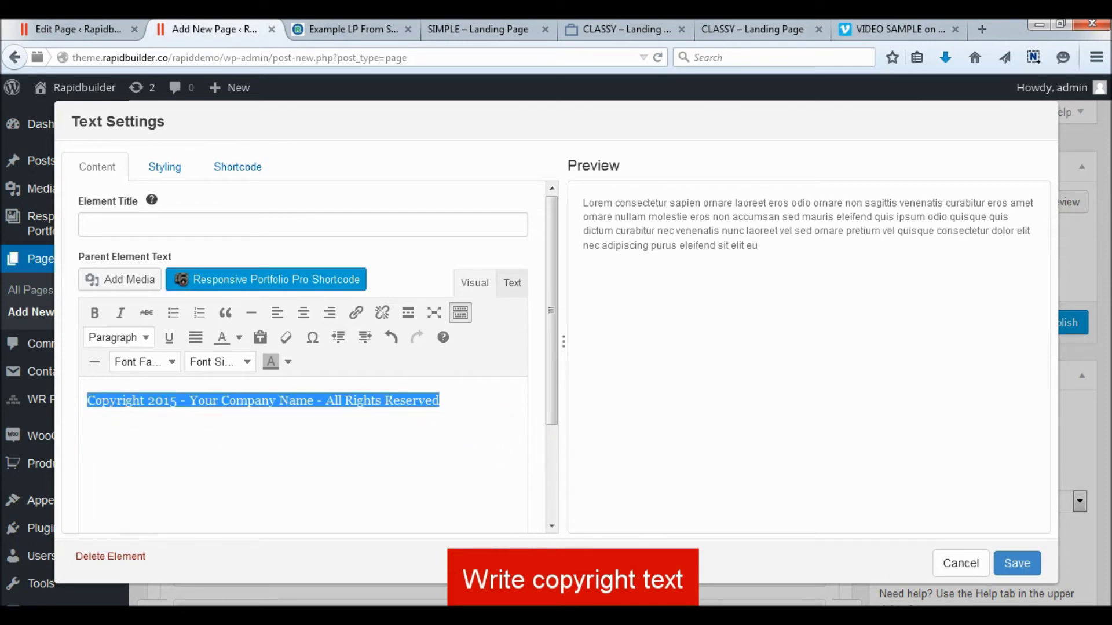
{"action": "left_click", "coordinate": [302, 314]}
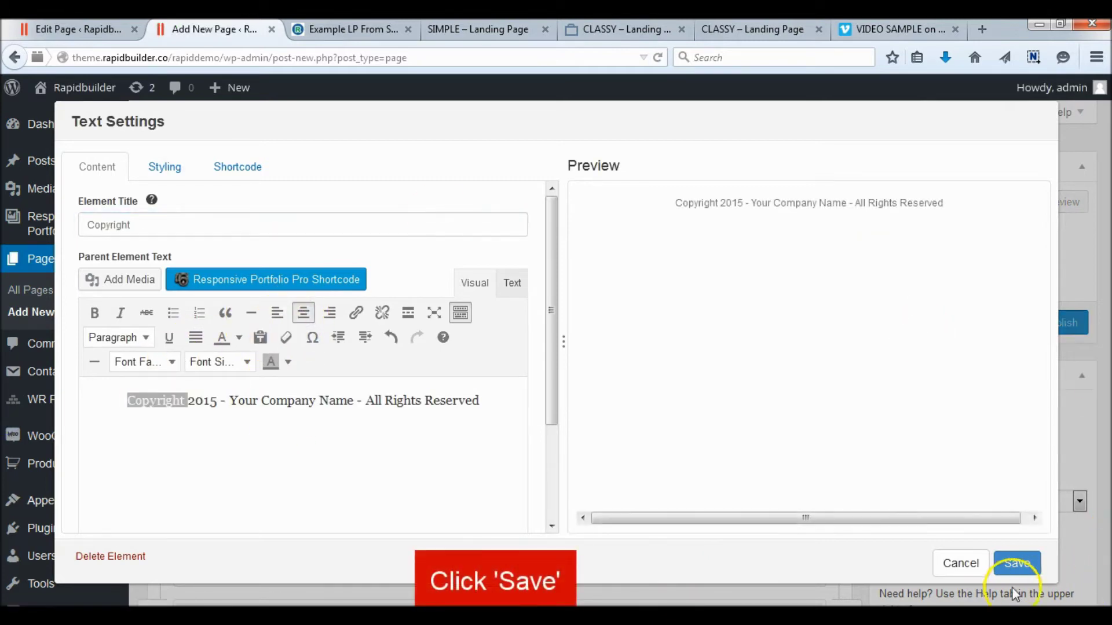
{"action": "left_click", "coordinate": [1017, 565]}
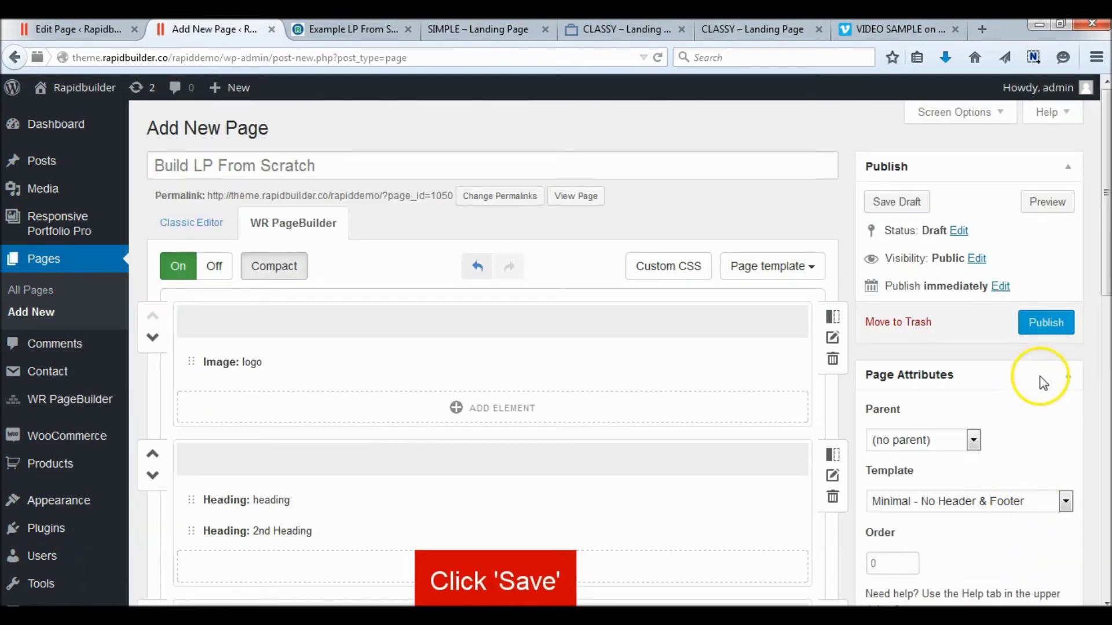
Publish the landing page and look over its live version.
{"action": "left_click", "coordinate": [1057, 322]}
{"action": "left_click", "coordinate": [578, 199]}
{"action": "left_click", "coordinate": [631, 212]}
{"action": "scroll", "coordinate": [591, 209], "scroll_direction": "down", "scroll_amount": 3}
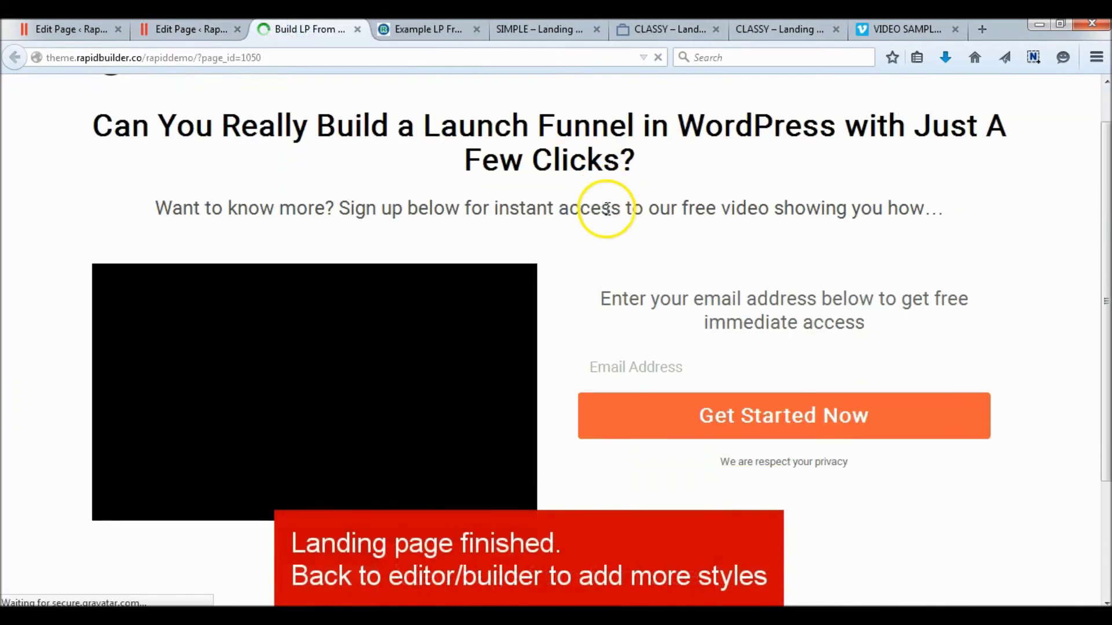
{"action": "scroll", "coordinate": [608, 209], "scroll_direction": "down", "scroll_amount": 1}
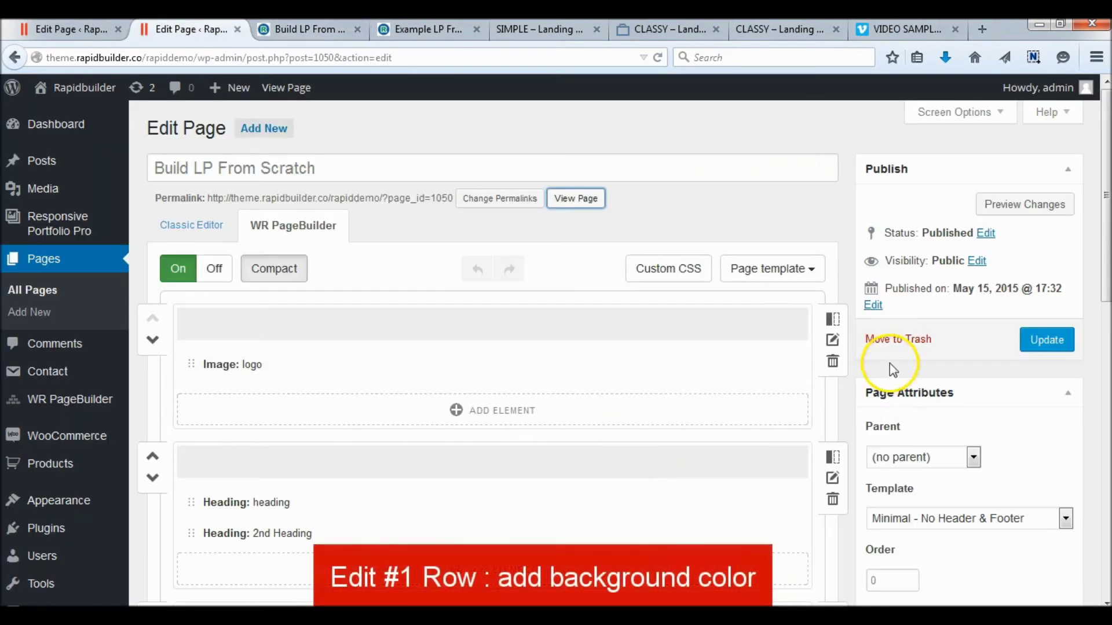
Make the first row, holding the logo, full width with a solid background color of #f0f0f0.
{"action": "left_click", "coordinate": [832, 341]}
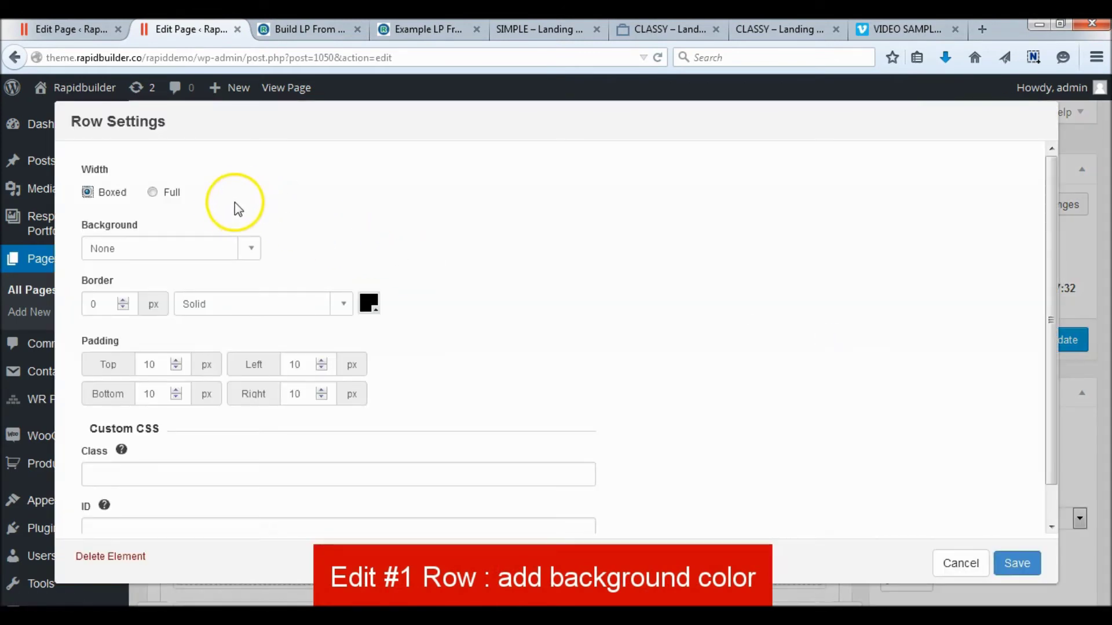
{"action": "left_click", "coordinate": [172, 250]}
{"action": "left_click", "coordinate": [125, 298]}
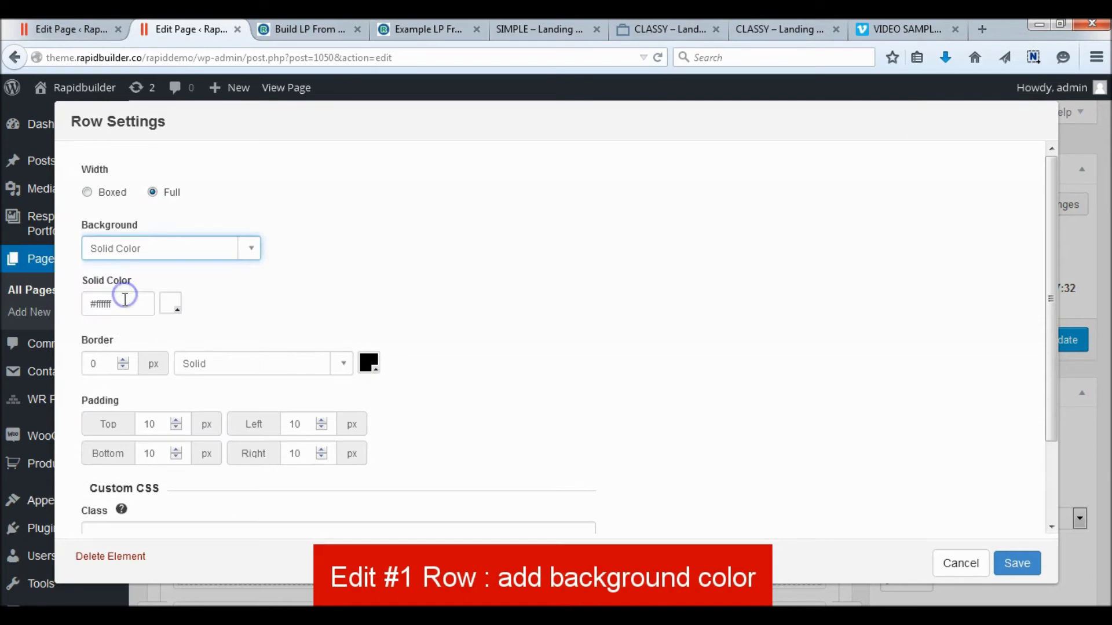
{"action": "left_click", "coordinate": [175, 313]}
{"action": "left_click_drag", "start_coordinate": [216, 397], "coordinate": [164, 335]}
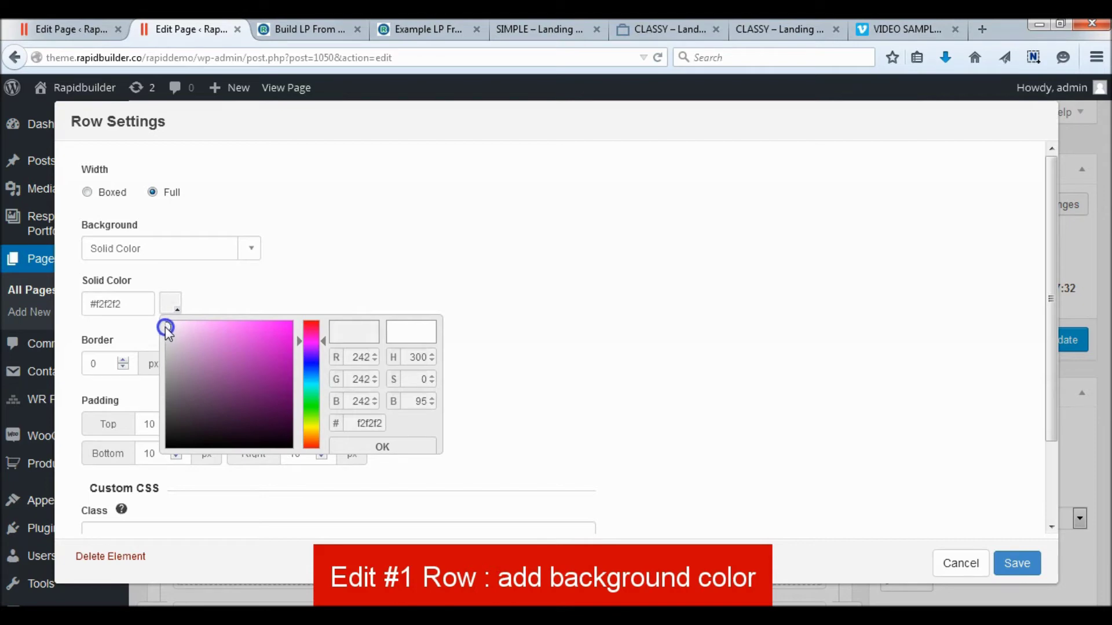
{"action": "left_click", "coordinate": [353, 447]}
Set the logo row's padding to 0 px left and right and 30 px top and bottom.
{"action": "scroll", "coordinate": [545, 321], "scroll_direction": "down", "scroll_amount": 1}
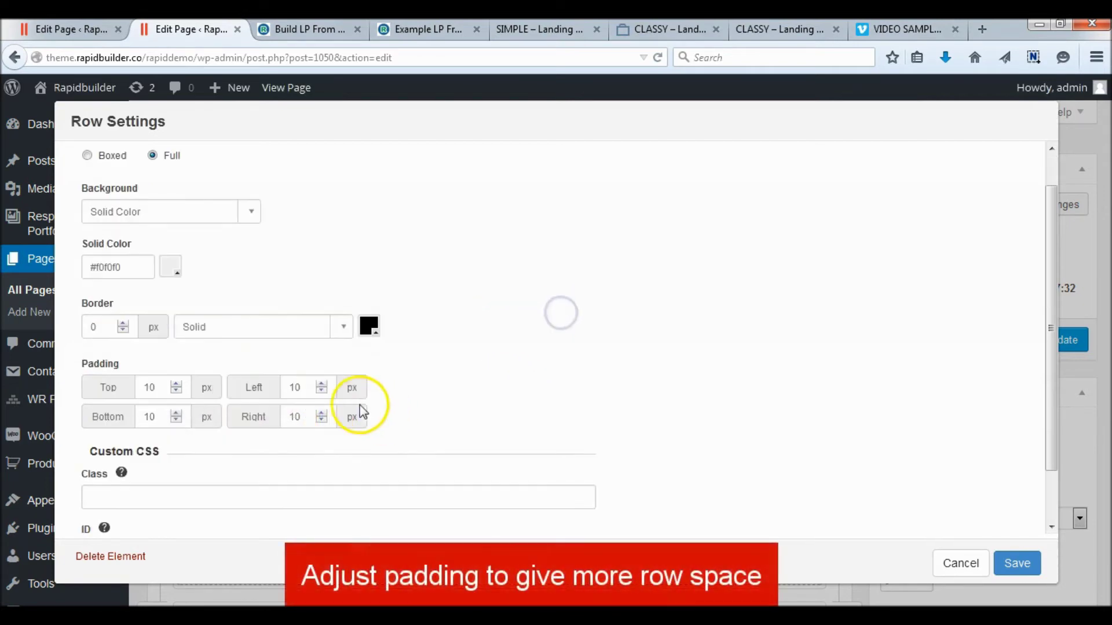
{"action": "double_click", "coordinate": [278, 386]}
{"action": "type", "text": "0"}
{"action": "double_click", "coordinate": [292, 417]}
{"action": "type", "text": "0"}
{"action": "double_click", "coordinate": [149, 387]}
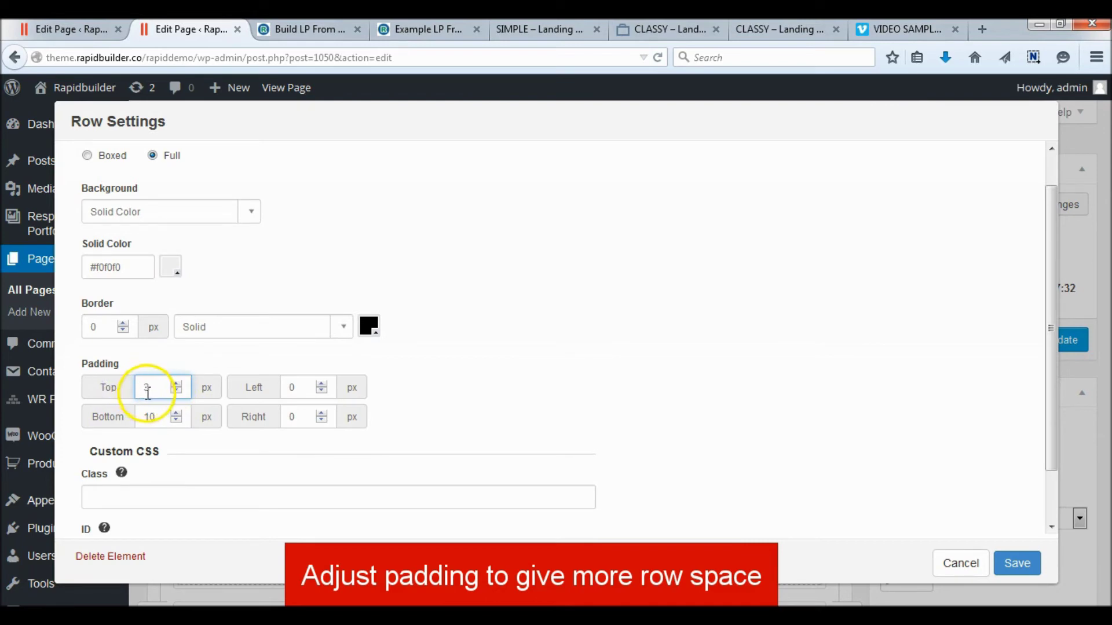
{"action": "double_click", "coordinate": [131, 418]}
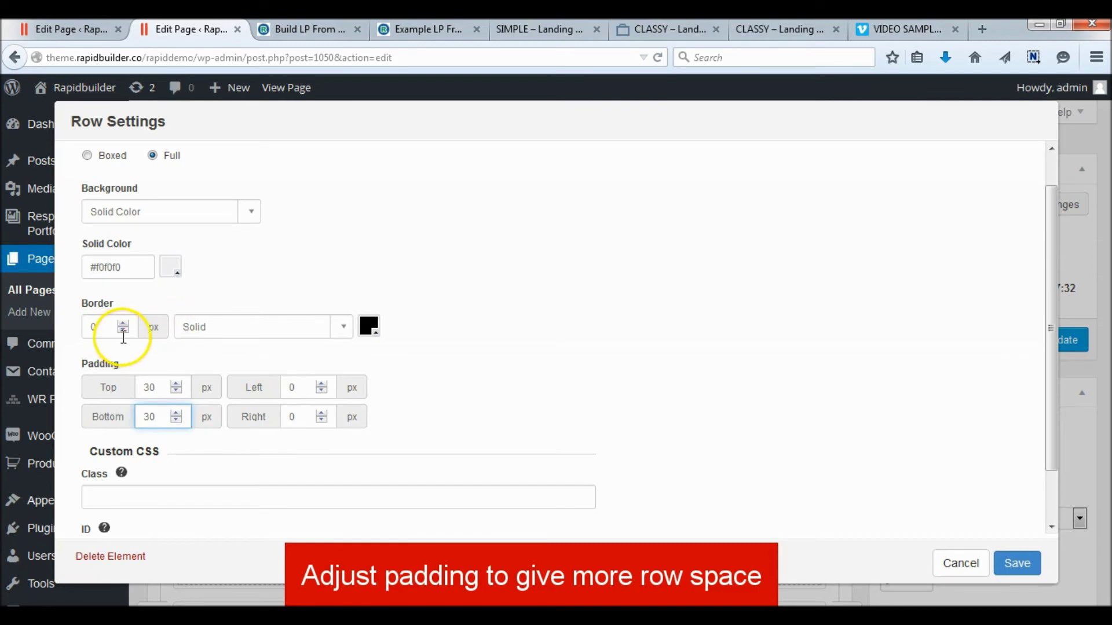
Give the logo row a 1 px solid light grey border, #ebebeb, and save the row settings.
{"action": "scroll", "coordinate": [310, 343], "scroll_direction": "down", "scroll_amount": 2}
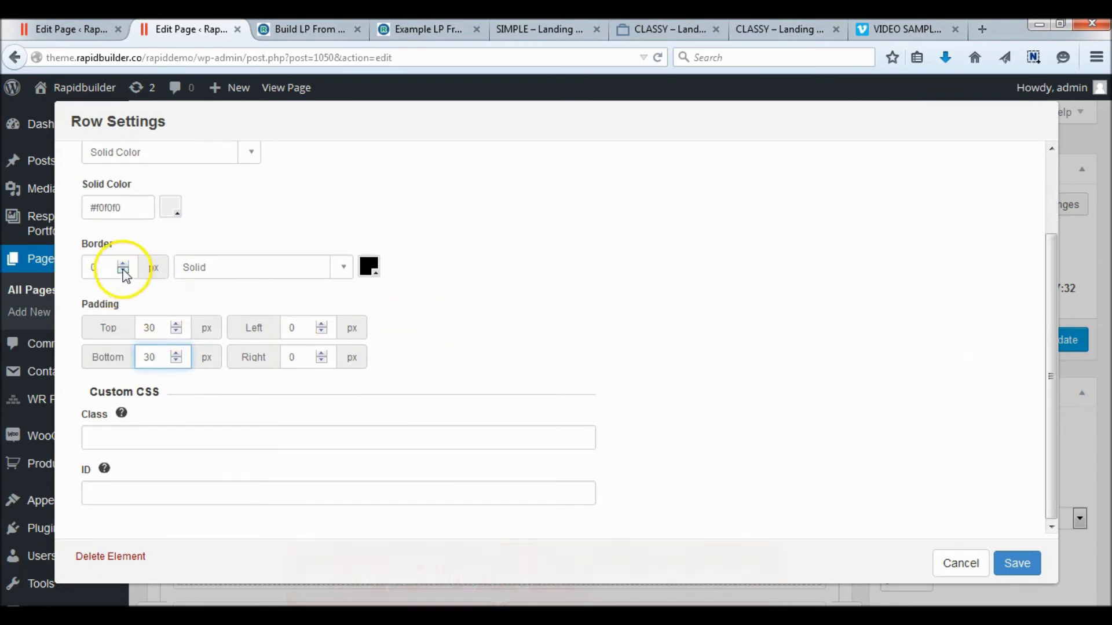
{"action": "left_click", "coordinate": [369, 267]}
{"action": "left_click_drag", "start_coordinate": [453, 351], "coordinate": [361, 295]}
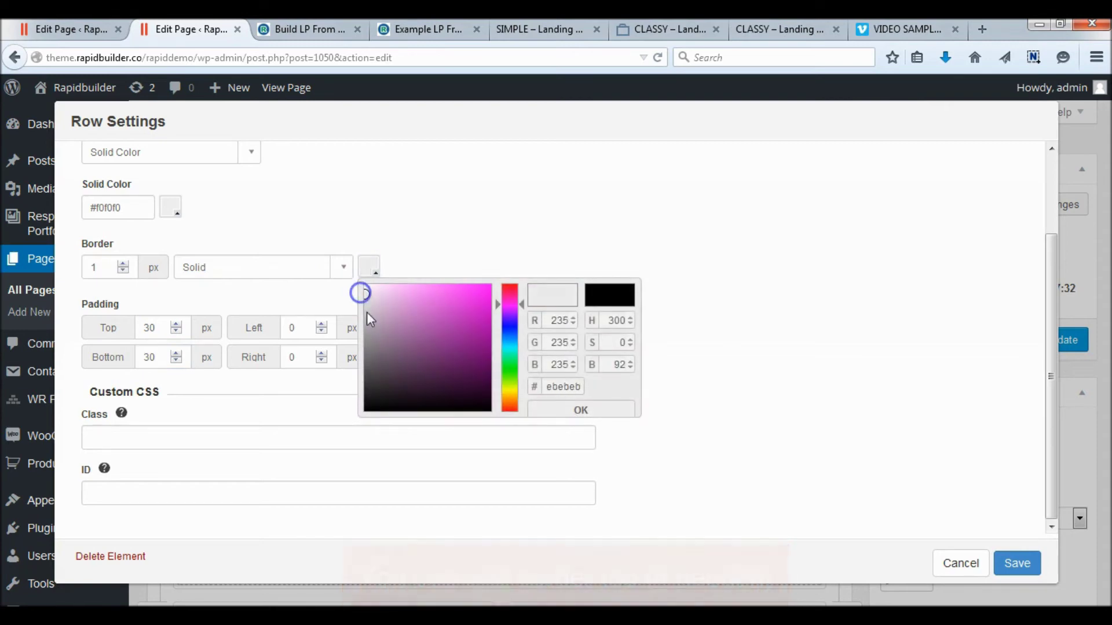
{"action": "left_click", "coordinate": [599, 408]}
{"action": "scroll", "coordinate": [891, 458], "scroll_direction": "up", "scroll_amount": 2}
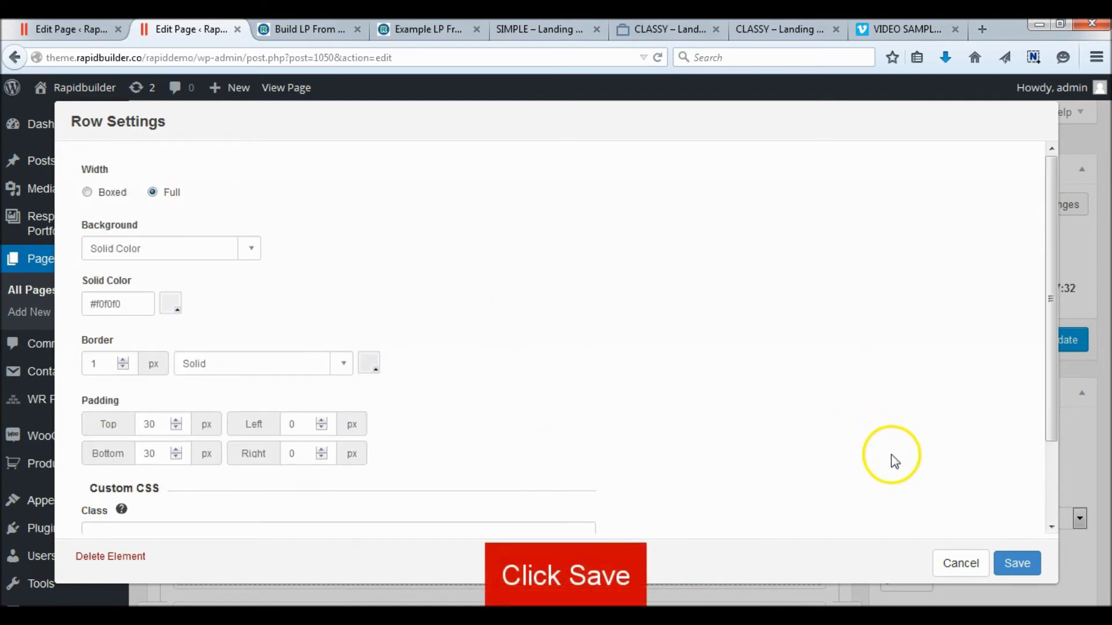
{"action": "left_click", "coordinate": [1016, 562]}
Make the third row, with video and subscribe form, full width with a gradient background whose 100% stop is #e8e8e8.
{"action": "scroll", "coordinate": [262, 405], "scroll_direction": "down", "scroll_amount": 1}
{"action": "scroll", "coordinate": [262, 406], "scroll_direction": "down", "scroll_amount": 3}
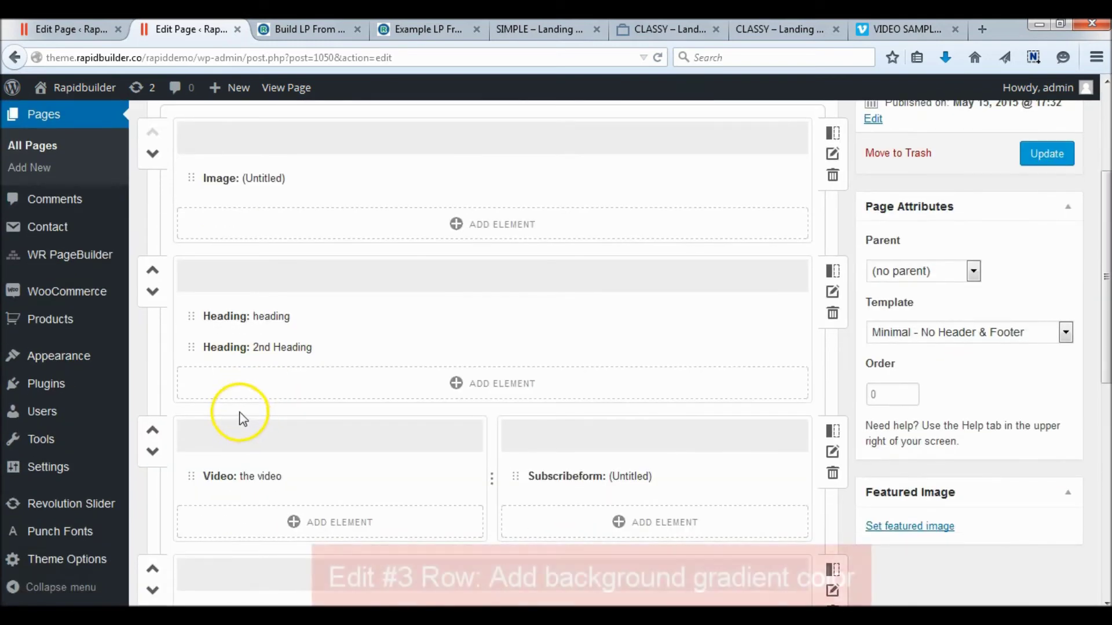
{"action": "left_click", "coordinate": [832, 453]}
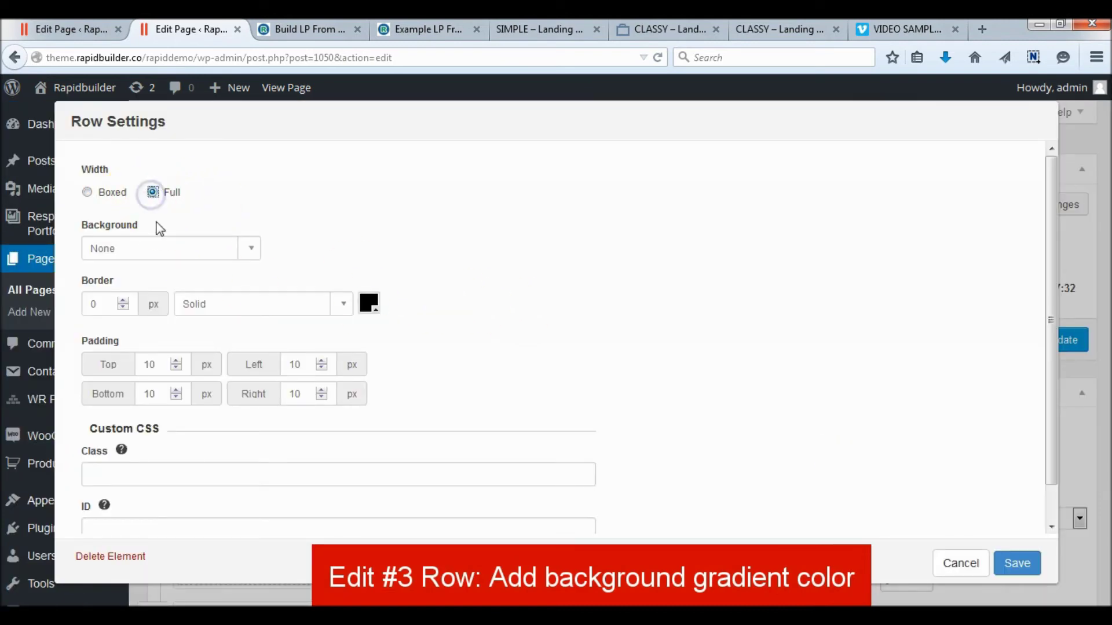
{"action": "left_click", "coordinate": [187, 246]}
{"action": "left_click", "coordinate": [131, 323]}
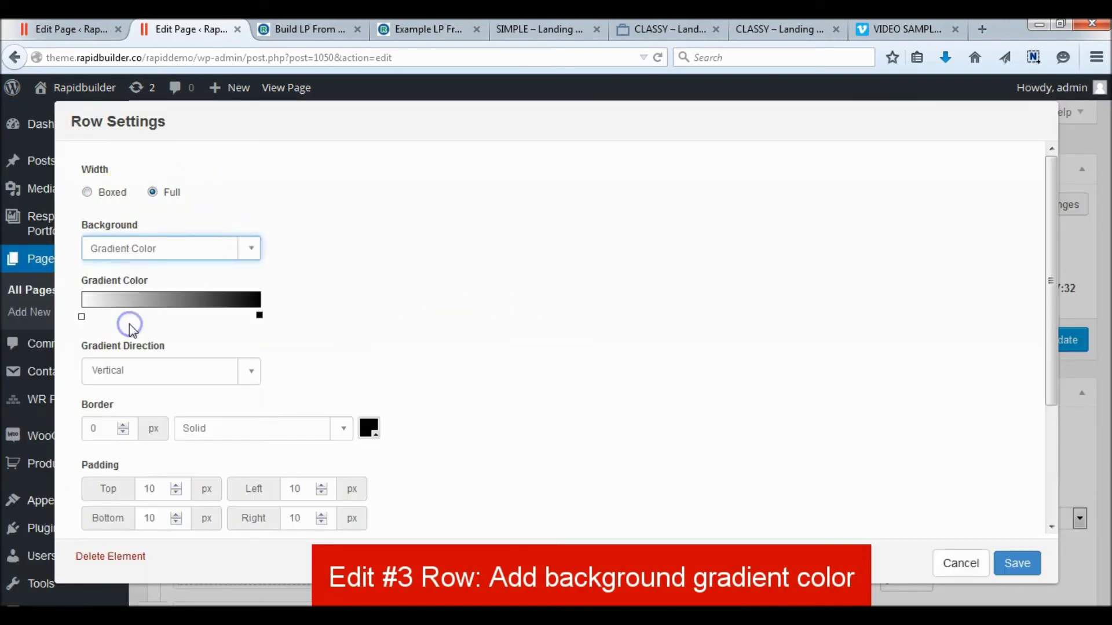
{"action": "left_click", "coordinate": [260, 316]}
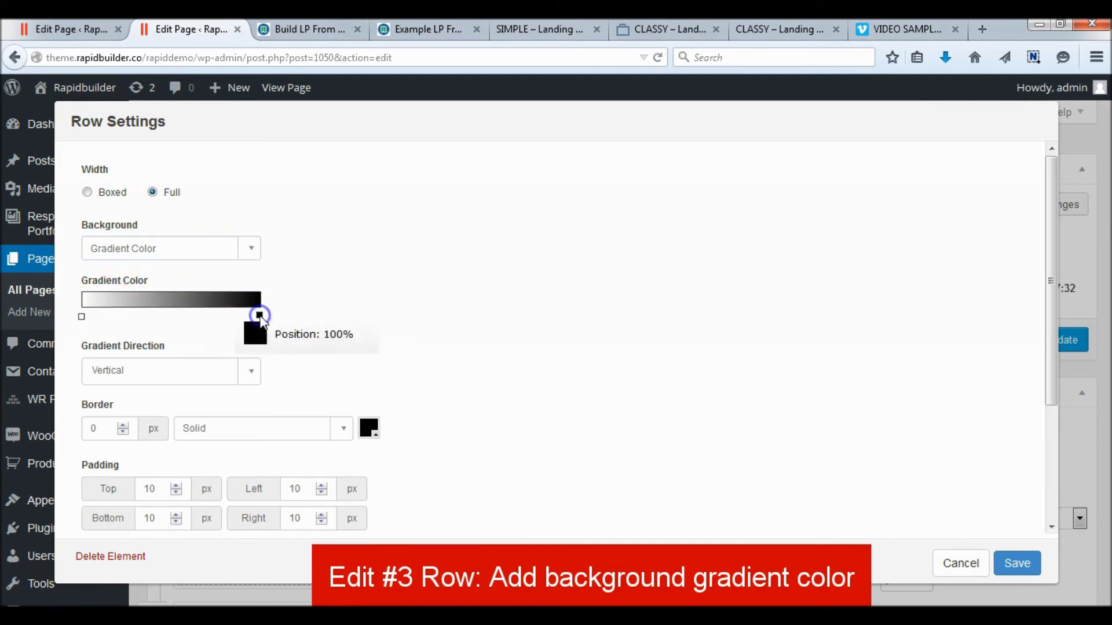
{"action": "left_click", "coordinate": [257, 334]}
{"action": "left_click_drag", "start_coordinate": [250, 406], "coordinate": [248, 366]}
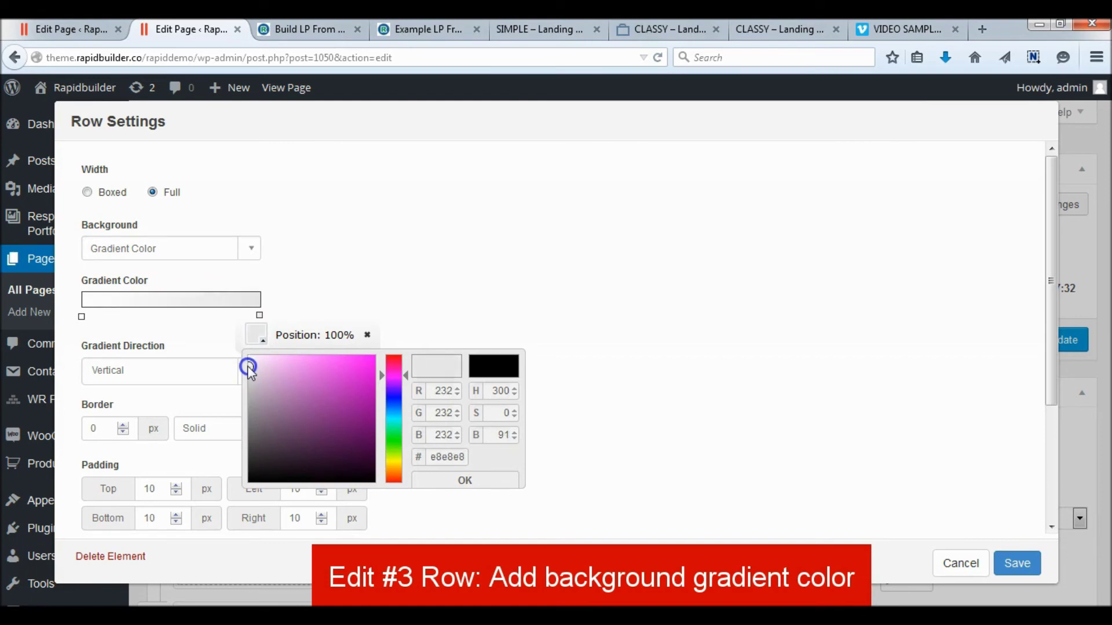
{"action": "left_click", "coordinate": [430, 480]}
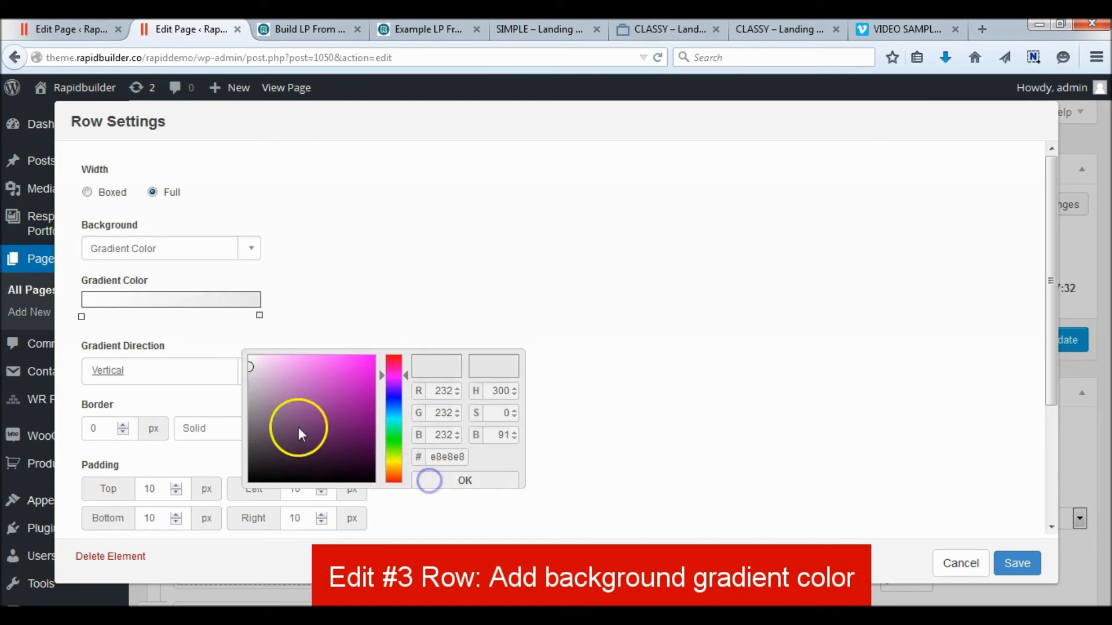
Set the 0% stop of the third row's background gradient to #f7f7f7.
{"action": "left_click", "coordinate": [82, 317]}
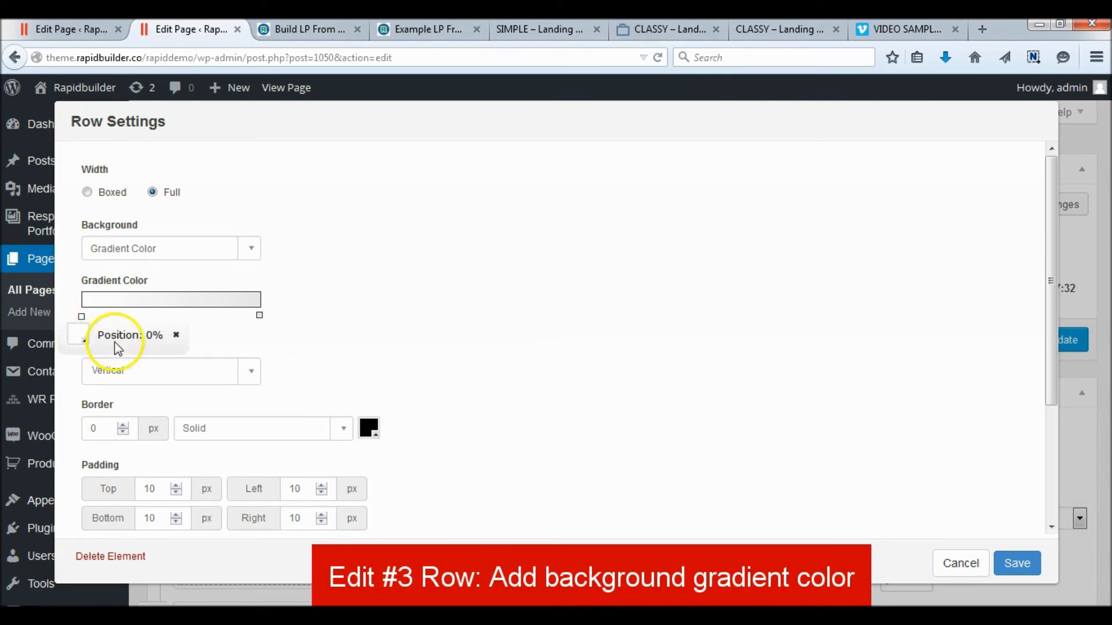
{"action": "left_click", "coordinate": [87, 340]}
{"action": "left_click", "coordinate": [80, 392]}
{"action": "left_click_drag", "start_coordinate": [68, 365], "coordinate": [67, 359]}
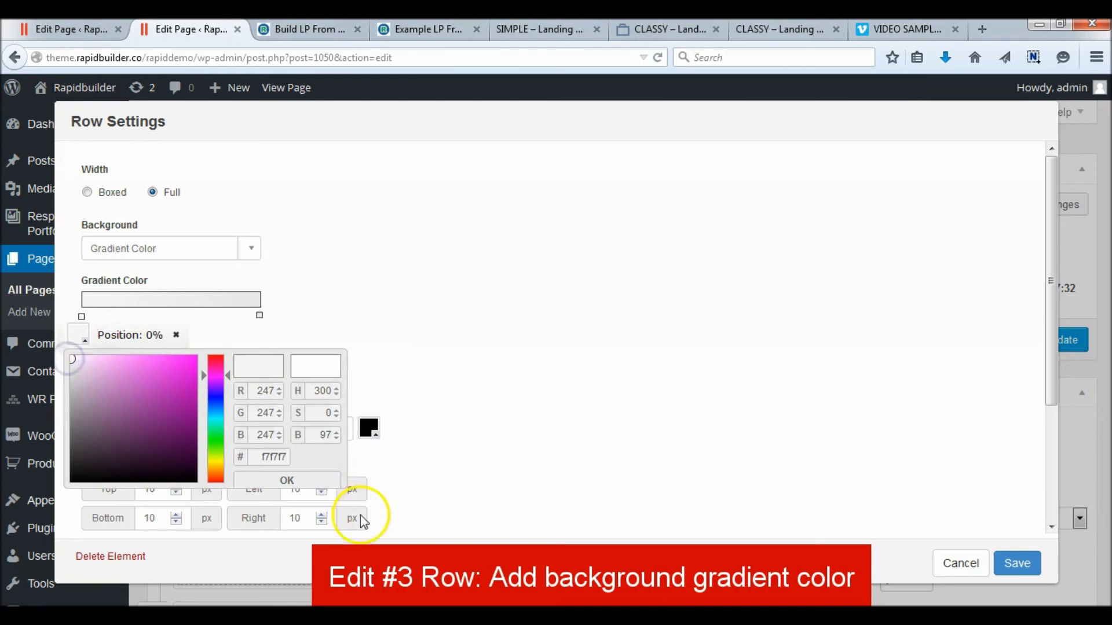
{"action": "left_click", "coordinate": [307, 478]}
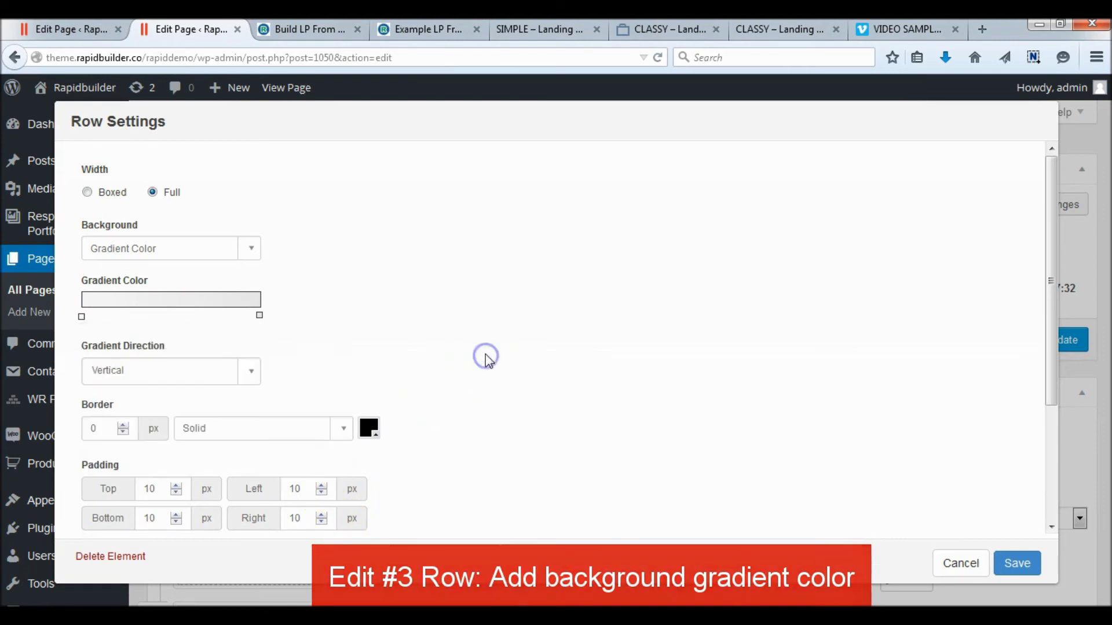
Give the third row a 1 px solid border in light grey #ebebeb.
{"action": "scroll", "coordinate": [484, 355], "scroll_direction": "down", "scroll_amount": 2}
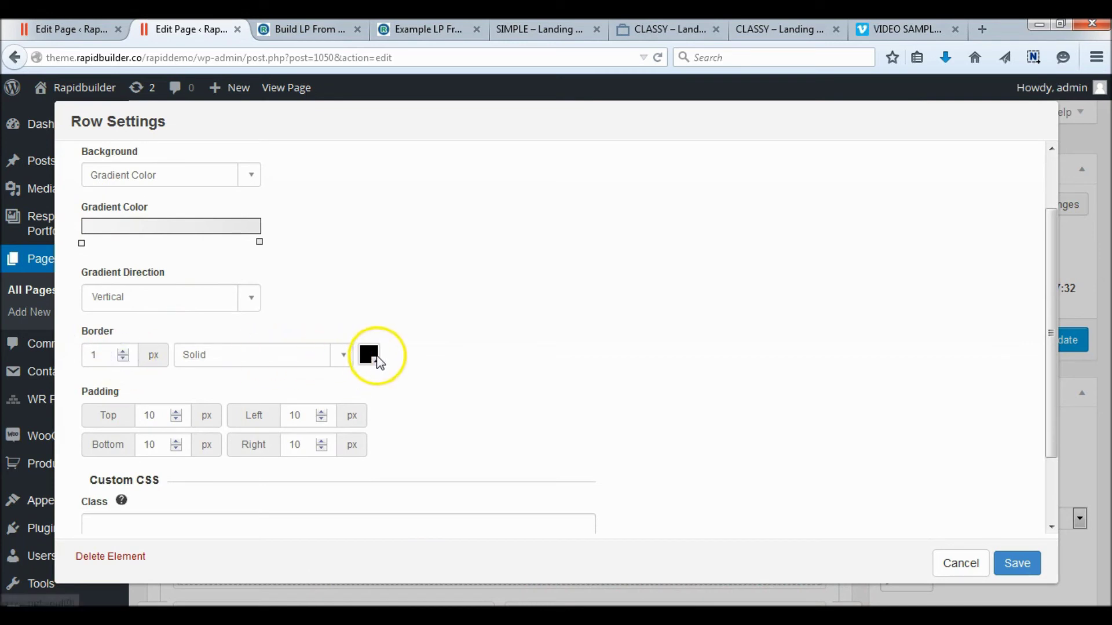
{"action": "left_click", "coordinate": [371, 355]}
{"action": "left_click_drag", "start_coordinate": [385, 423], "coordinate": [359, 382]}
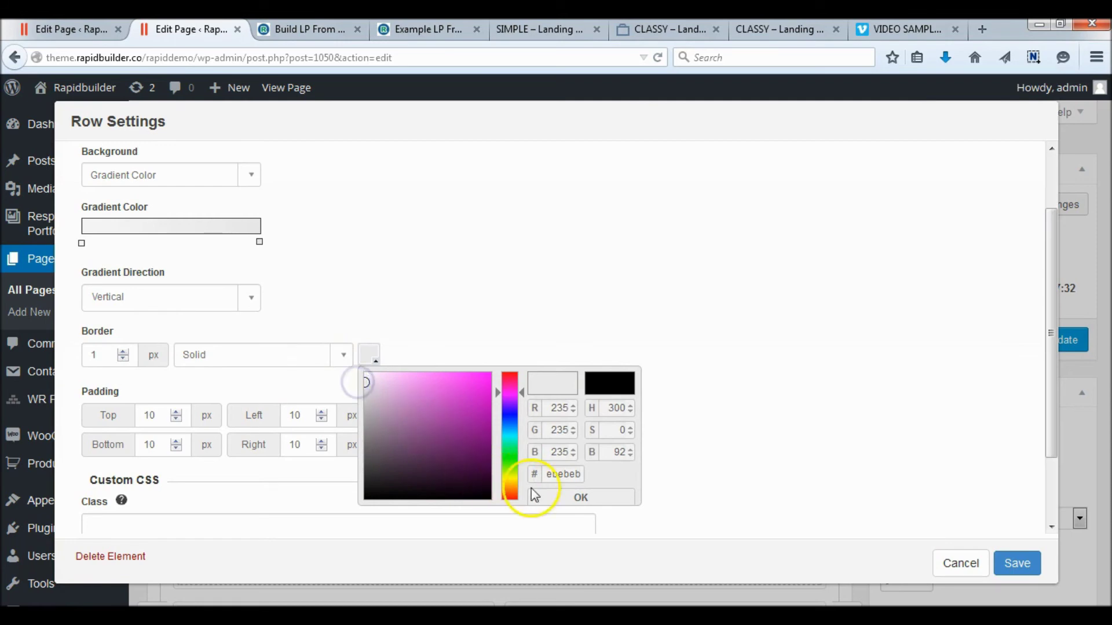
{"action": "left_click", "coordinate": [546, 498]}
Set the third row's padding to 0 px left and right and 40 px top and bottom, and save the row.
{"action": "scroll", "coordinate": [315, 366], "scroll_direction": "down", "scroll_amount": 2}
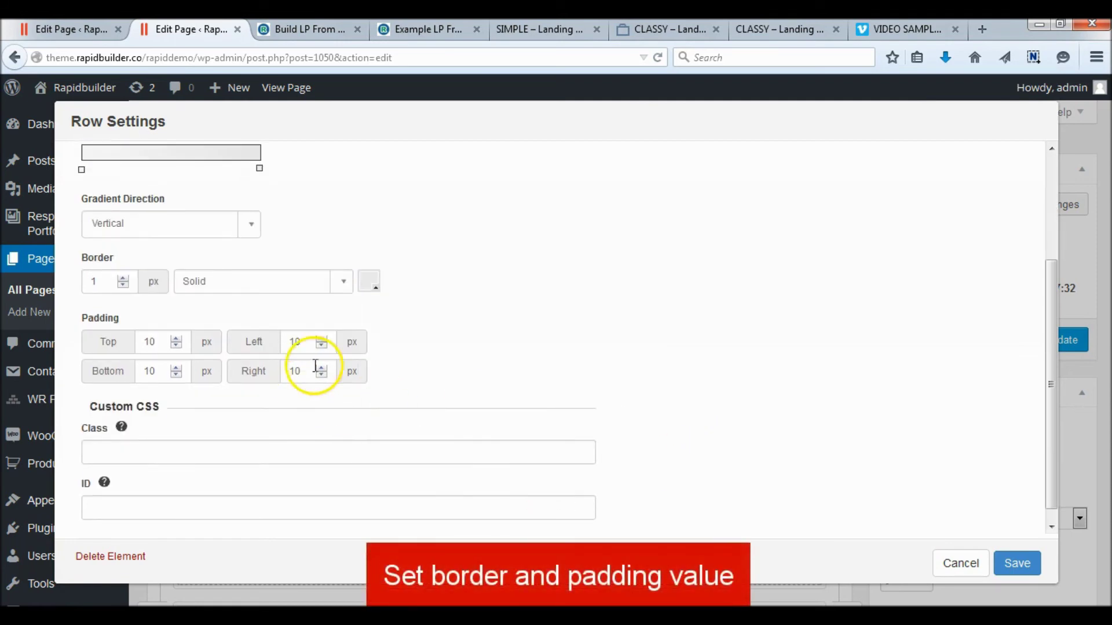
{"action": "double_click", "coordinate": [310, 372]}
{"action": "type", "text": "0"}
{"action": "double_click", "coordinate": [167, 342]}
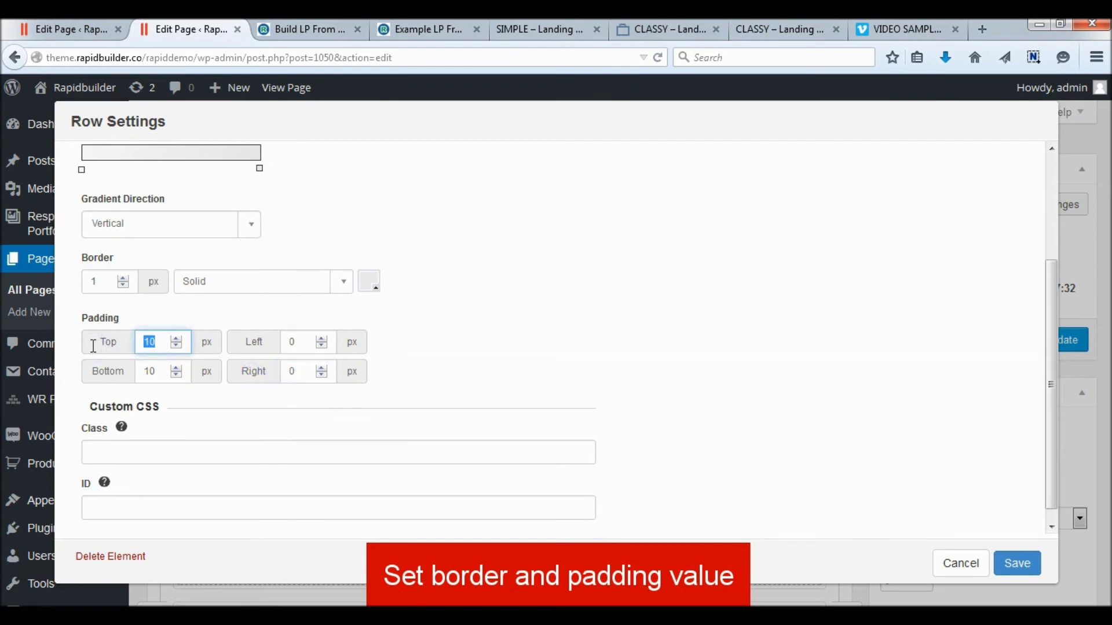
{"action": "double_click", "coordinate": [169, 371]}
{"action": "type", "text": "40"}
{"action": "scroll", "coordinate": [670, 354], "scroll_direction": "down", "scroll_amount": 1}
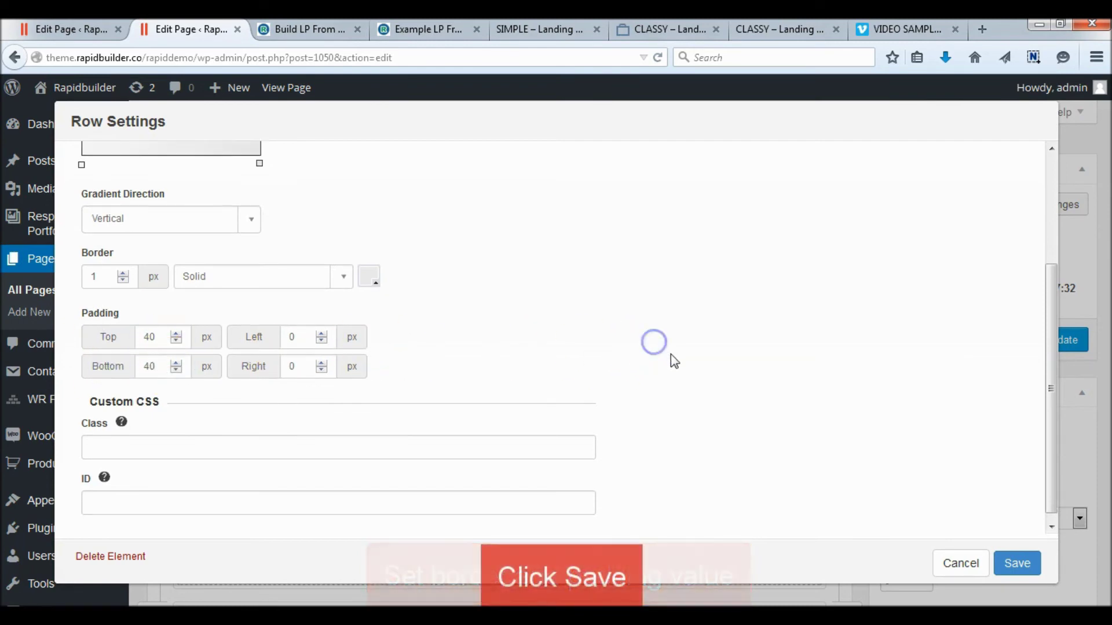
{"action": "left_click", "coordinate": [1015, 564]}
Make the fourth row, holding the untitled text element, full width with a dark solid background color of #303030.
{"action": "scroll", "coordinate": [265, 457], "scroll_direction": "down", "scroll_amount": 3}
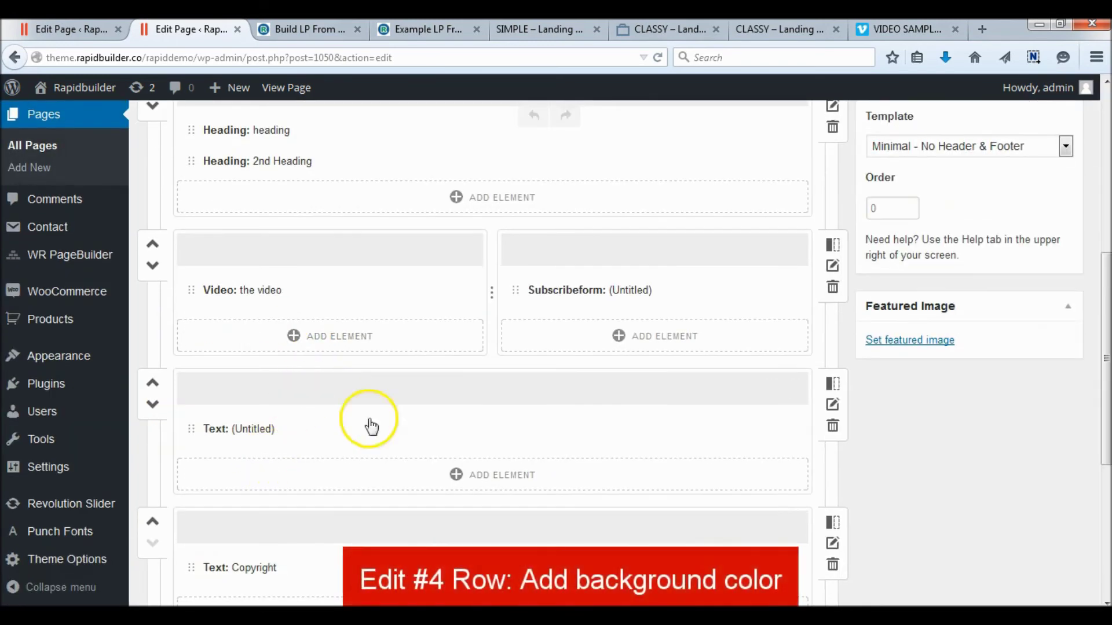
{"action": "left_click", "coordinate": [833, 405]}
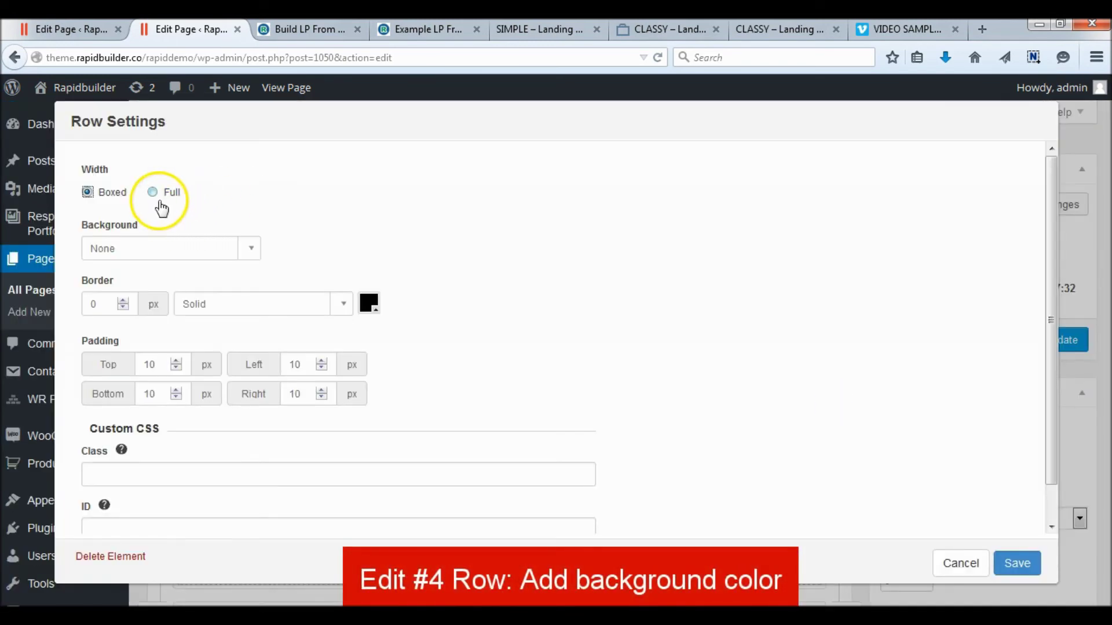
{"action": "left_click", "coordinate": [208, 242]}
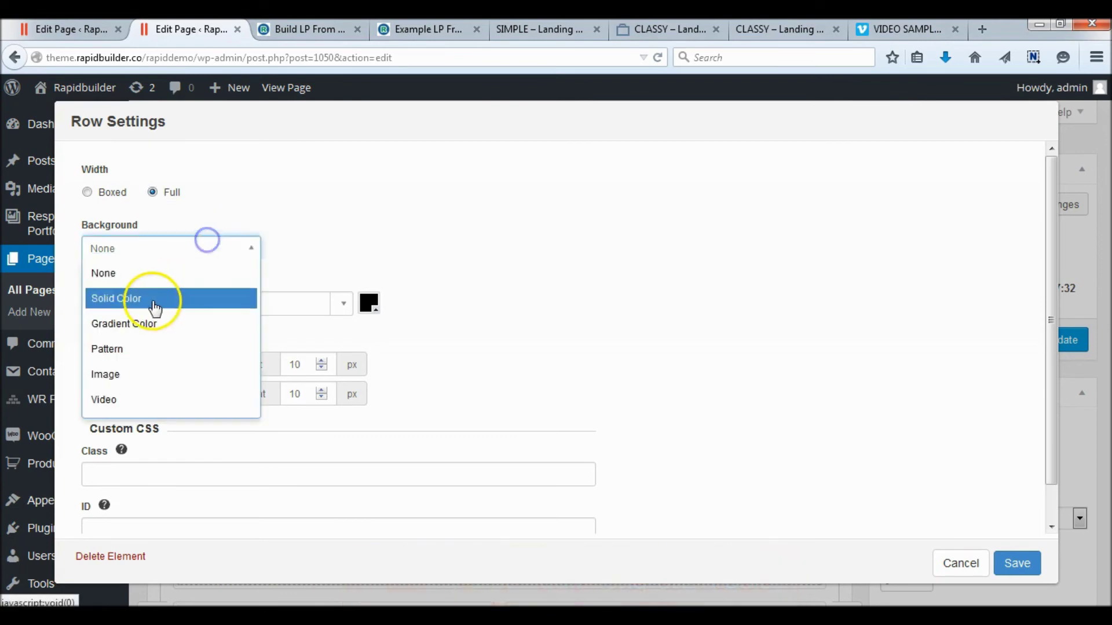
{"action": "left_click", "coordinate": [150, 299]}
{"action": "left_click", "coordinate": [173, 302]}
{"action": "mouse_move", "coordinate": [248, 410]}
{"action": "left_mouse_down"}
{"action": "mouse_move", "coordinate": [166, 398]}
{"action": "mouse_move", "coordinate": [167, 431]}
{"action": "left_mouse_up"}
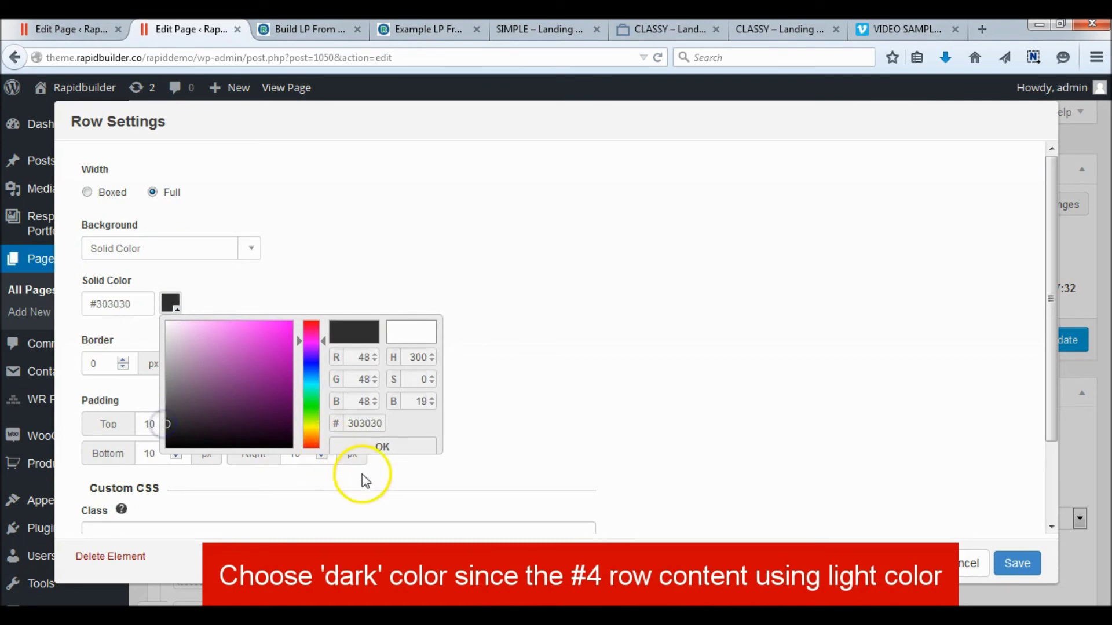
{"action": "left_click", "coordinate": [383, 450]}
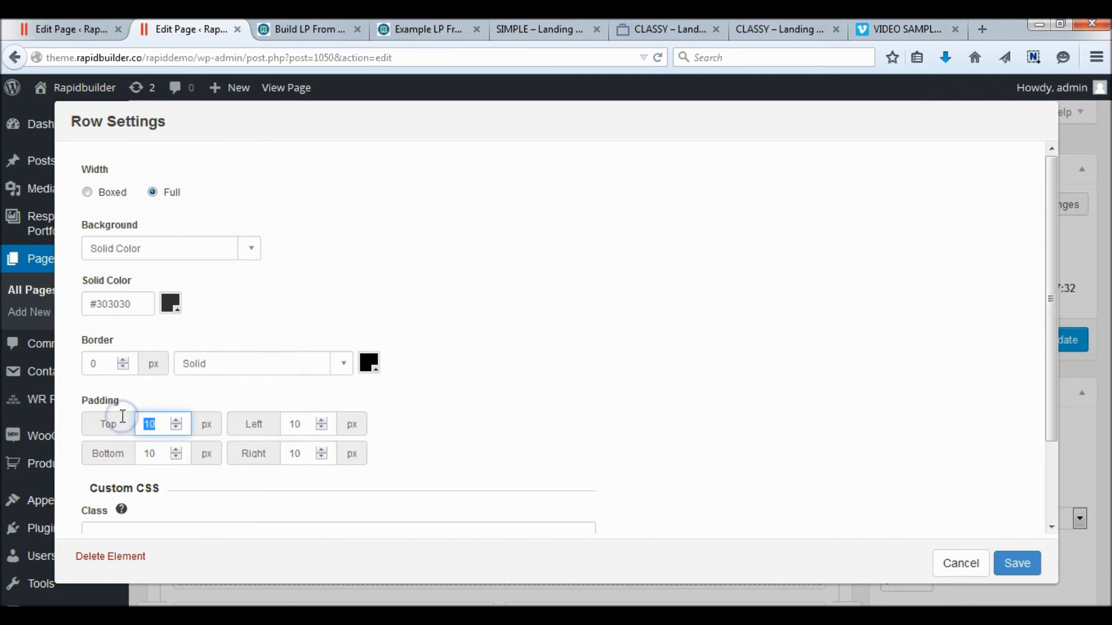
Set the fourth row's padding to 30 px top and bottom and 0 px left and right, and save the row.
{"action": "type", "text": "0"}
{"action": "left_click", "coordinate": [101, 454]}
{"action": "type", "text": "30"}
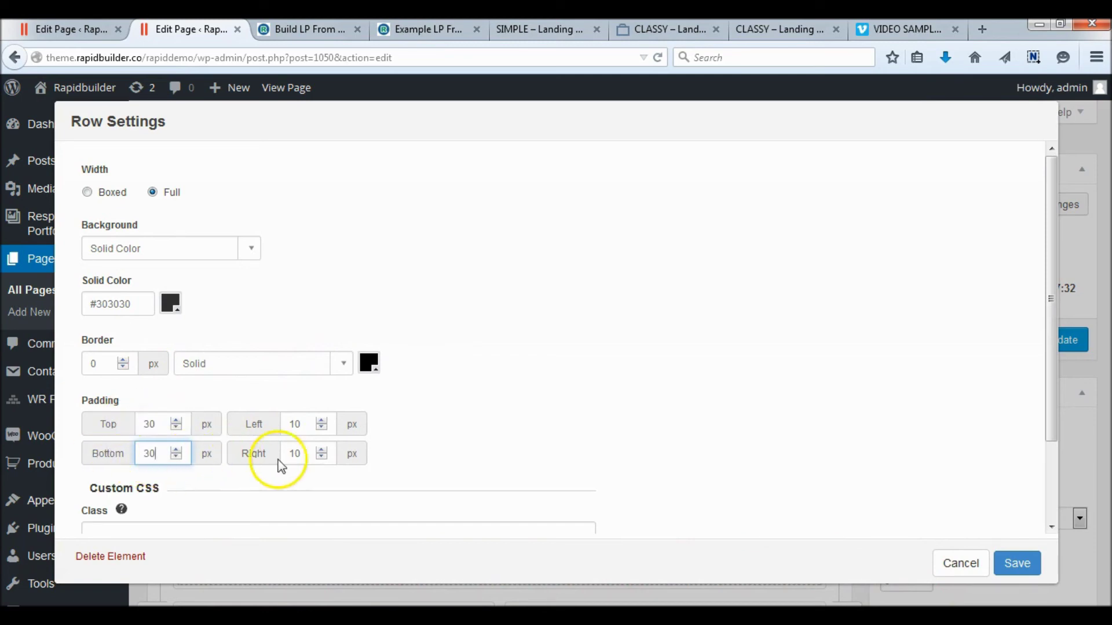
{"action": "left_click_drag", "start_coordinate": [299, 426], "coordinate": [268, 453]}
{"action": "type", "text": "030"}
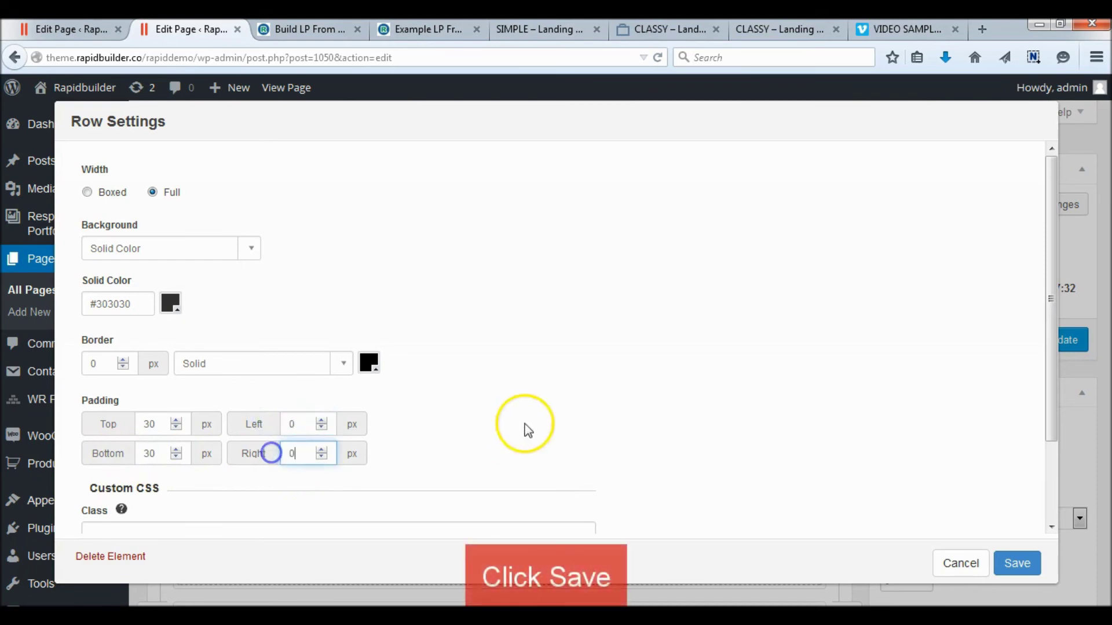
{"action": "scroll", "coordinate": [722, 367], "scroll_direction": "down", "scroll_amount": 3}
{"action": "left_click", "coordinate": [1022, 564]}
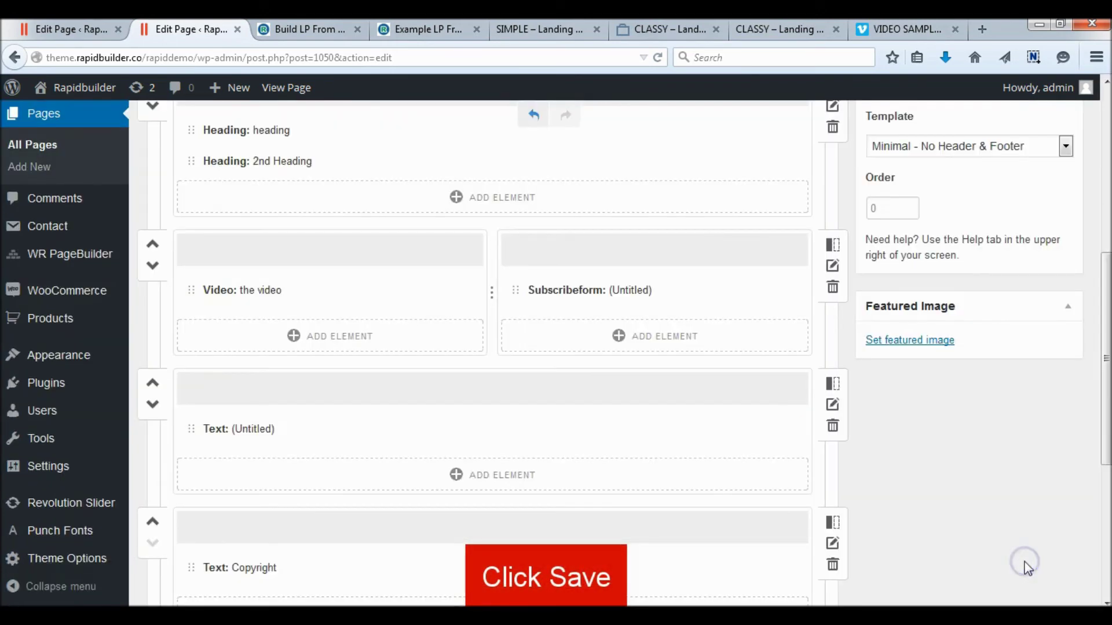
Update the landing page and reload its live view to check the row styling and the width of the headline text.
{"action": "scroll", "coordinate": [1013, 550], "scroll_direction": "up", "scroll_amount": 6}
{"action": "left_click", "coordinate": [1048, 338]}
{"action": "left_click", "coordinate": [313, 29]}
{"action": "scroll", "coordinate": [752, 320], "scroll_direction": "up", "scroll_amount": 5}
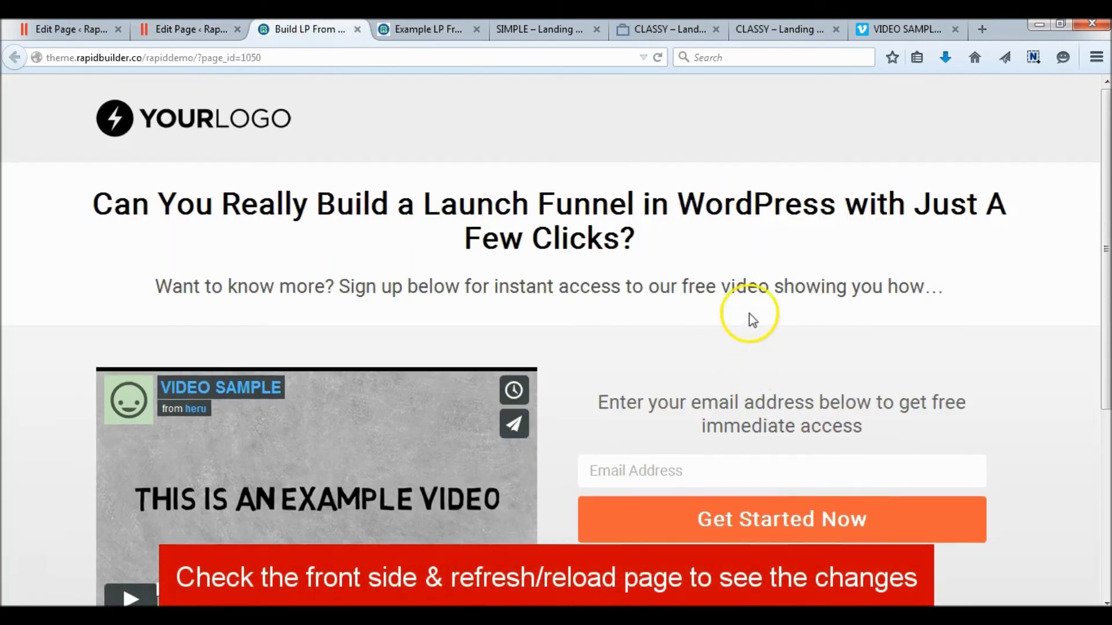
{"action": "right_click", "coordinate": [770, 144]}
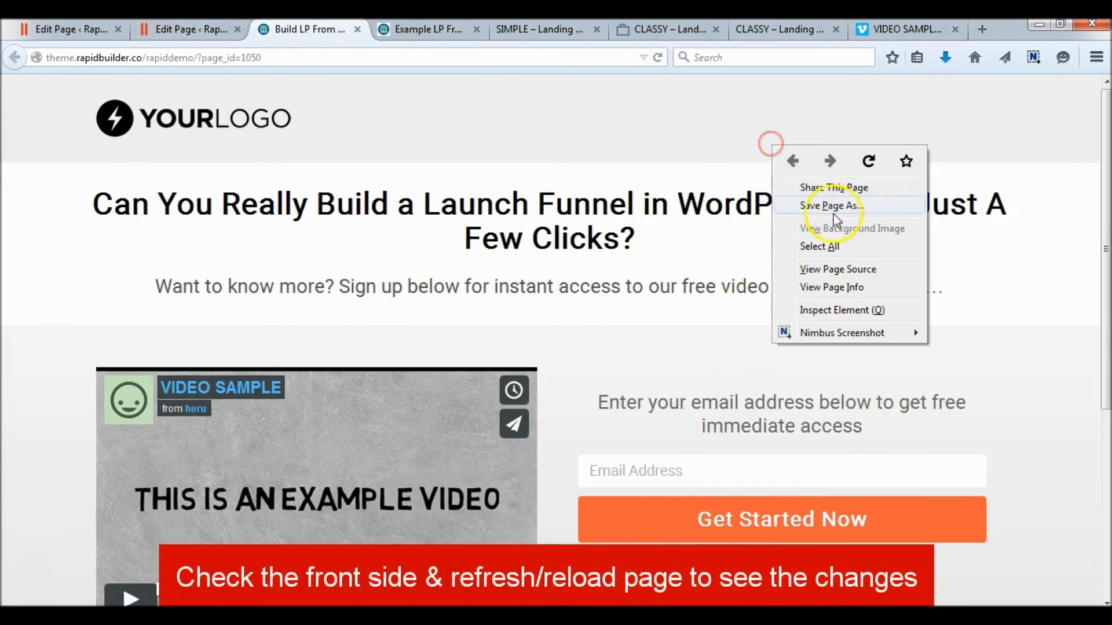
{"action": "left_click", "coordinate": [863, 163]}
{"action": "scroll", "coordinate": [898, 244], "scroll_direction": "down", "scroll_amount": 5}
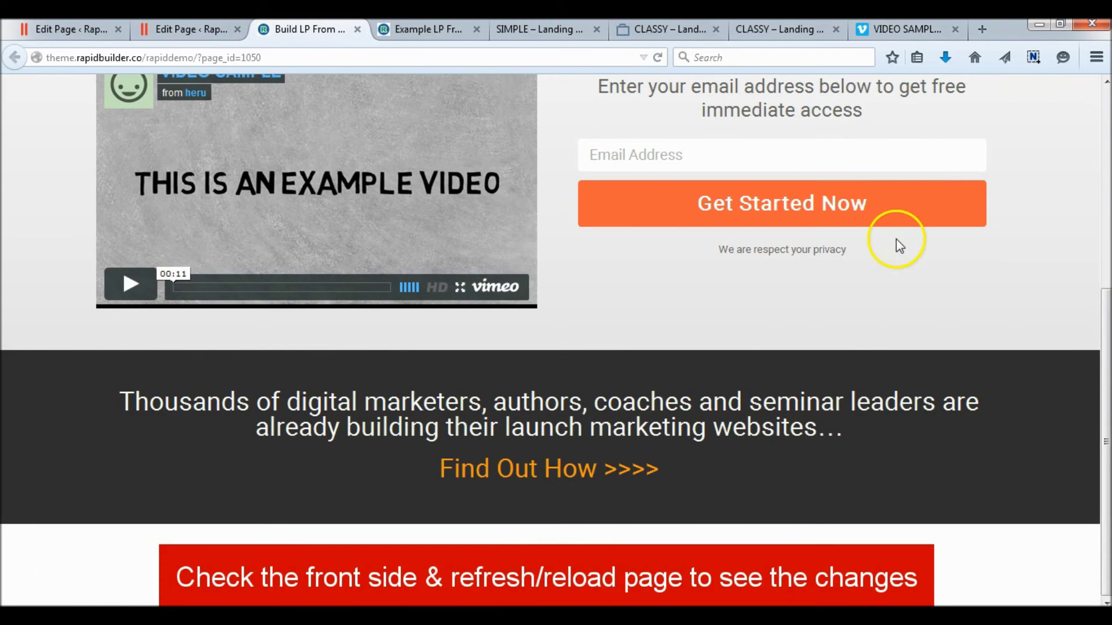
{"action": "scroll", "coordinate": [927, 272], "scroll_direction": "up", "scroll_amount": 5}
{"action": "scroll", "coordinate": [947, 278], "scroll_direction": "down", "scroll_amount": 5}
{"action": "scroll", "coordinate": [957, 270], "scroll_direction": "up", "scroll_amount": 5}
{"action": "left_click_drag", "start_coordinate": [87, 203], "coordinate": [967, 305]}
{"action": "left_click", "coordinate": [1021, 279]}
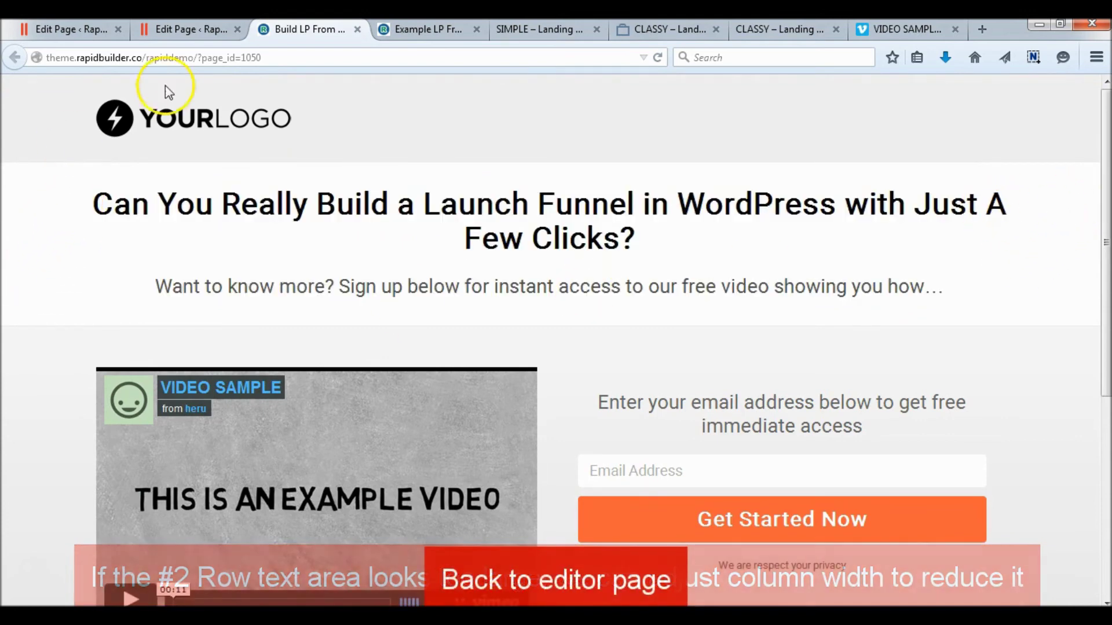
Add two blank columns to the second row of the page being edited and move the column holding both headings to the center.
{"action": "left_click", "coordinate": [194, 30]}
{"action": "scroll", "coordinate": [311, 294], "scroll_direction": "down", "scroll_amount": 2}
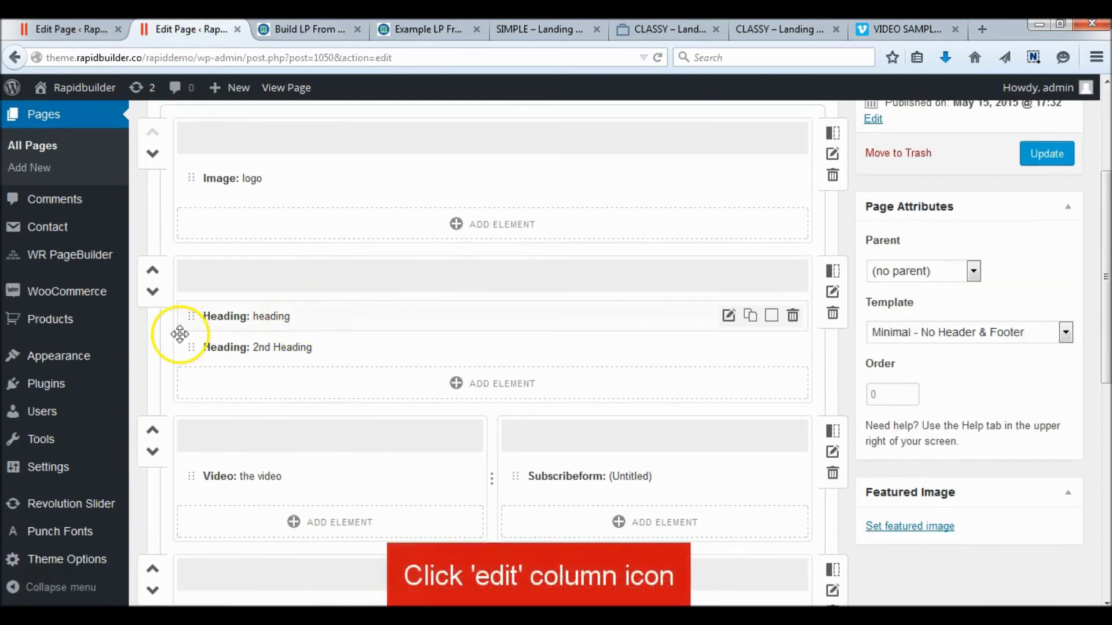
{"action": "left_click", "coordinate": [837, 274]}
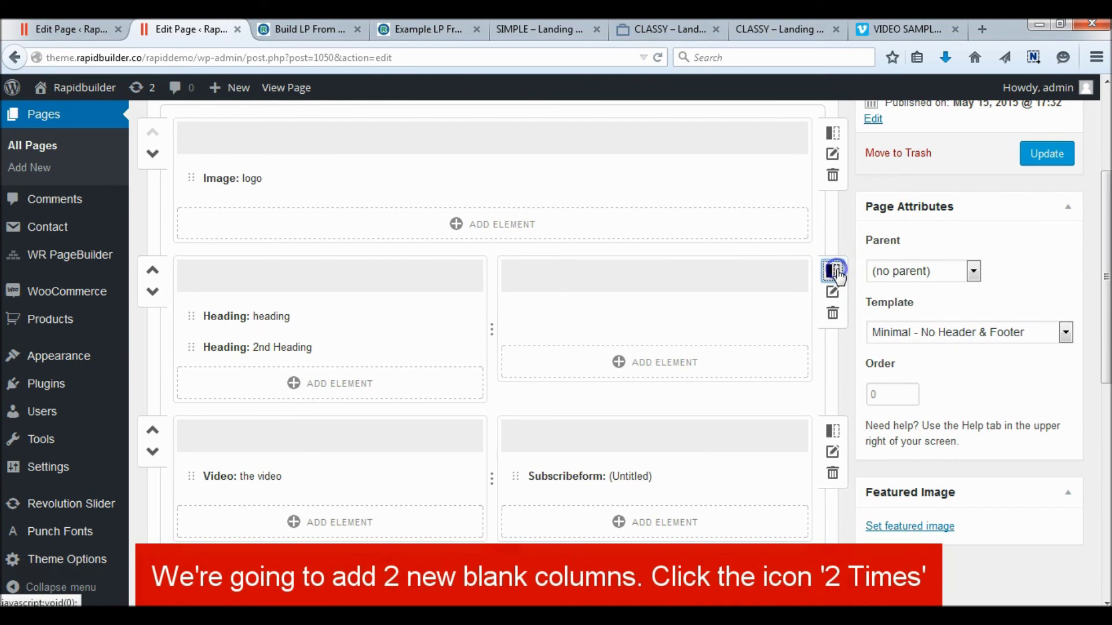
{"action": "left_click", "coordinate": [837, 274]}
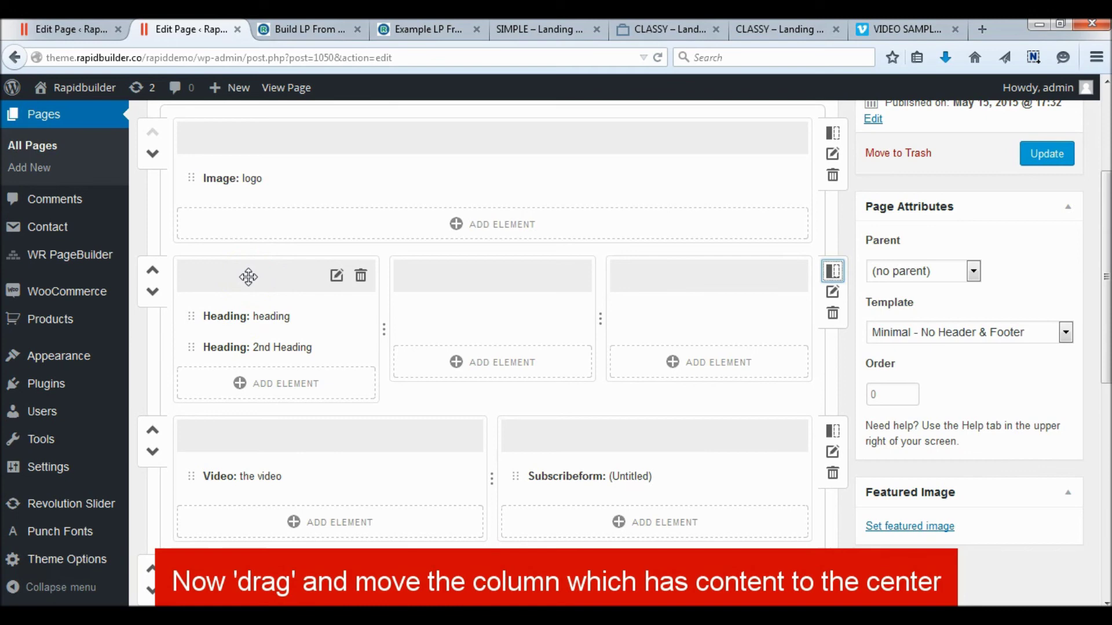
{"action": "left_click_drag", "start_coordinate": [282, 300], "coordinate": [507, 274]}
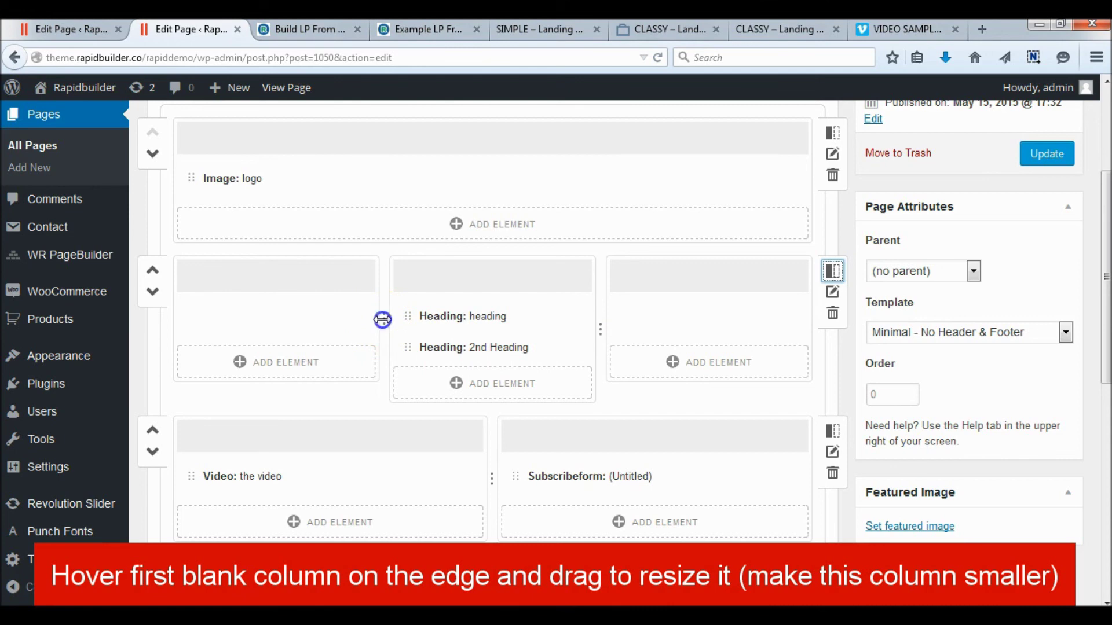
Resize the second row's columns so both outer blank columns are 16.67% wide and the headings column is 66.67%.
{"action": "left_click_drag", "start_coordinate": [355, 323], "coordinate": [301, 322]}
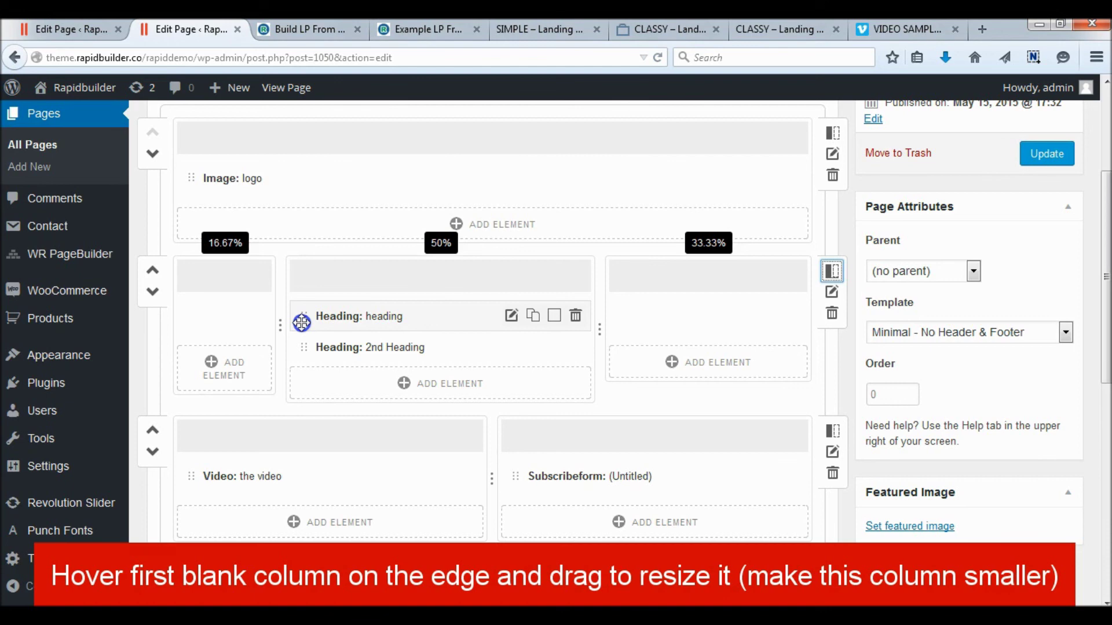
{"action": "left_click_drag", "start_coordinate": [302, 323], "coordinate": [302, 322]}
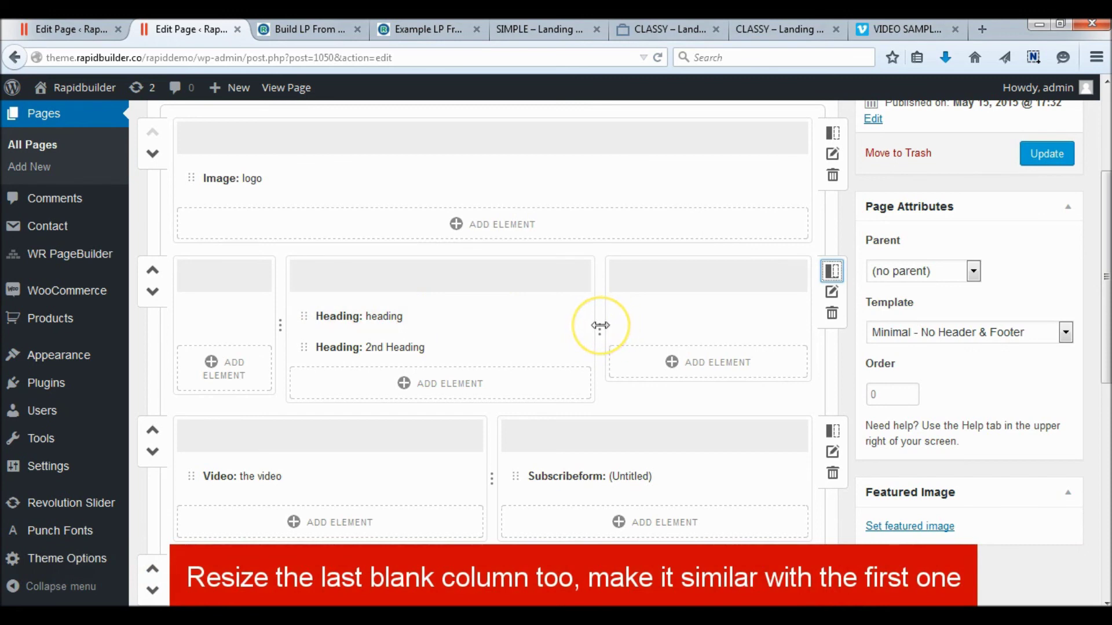
{"action": "left_click_drag", "start_coordinate": [600, 325], "coordinate": [675, 315]}
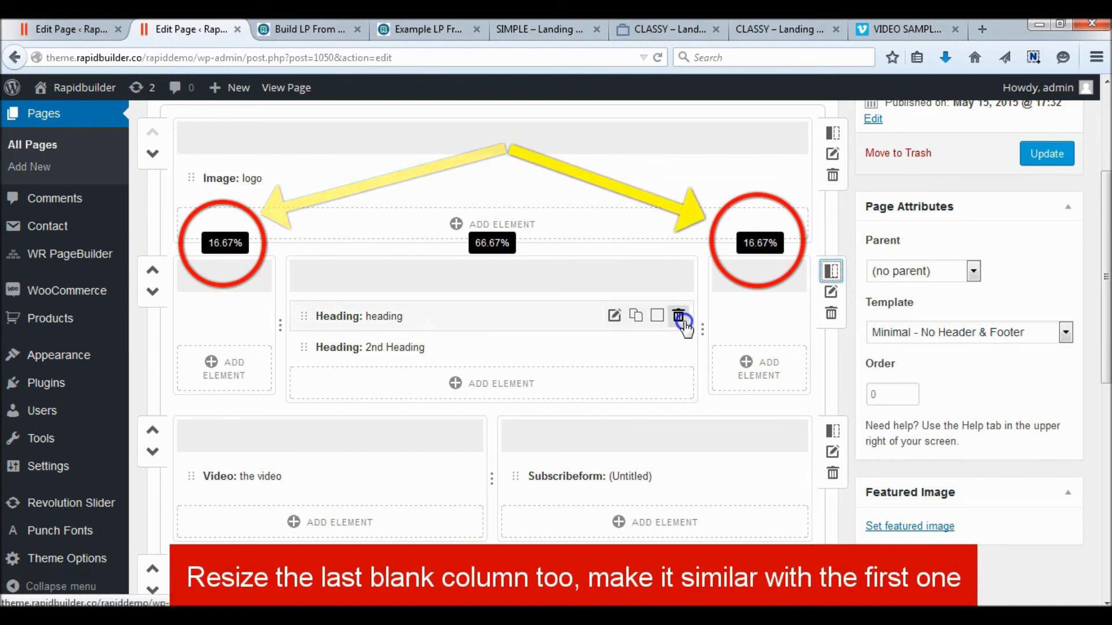
Update the page with the new column widths and reload its live view to check the second row's text area.
{"action": "left_click", "coordinate": [1046, 154]}
{"action": "left_click", "coordinate": [304, 29]}
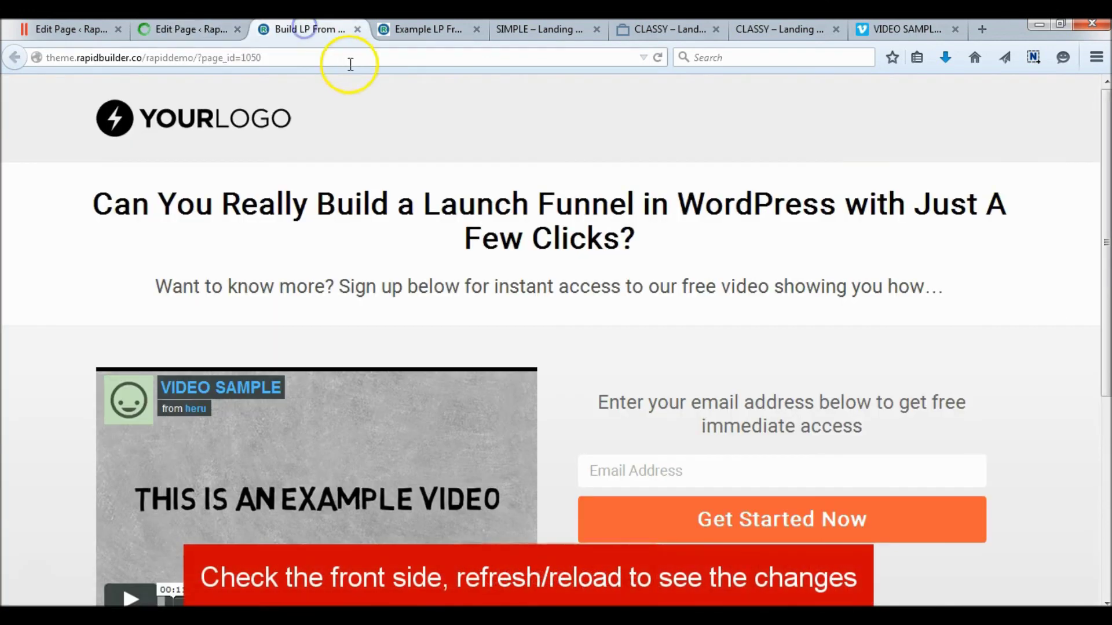
{"action": "right_click", "coordinate": [600, 105]}
{"action": "left_click", "coordinate": [699, 123]}
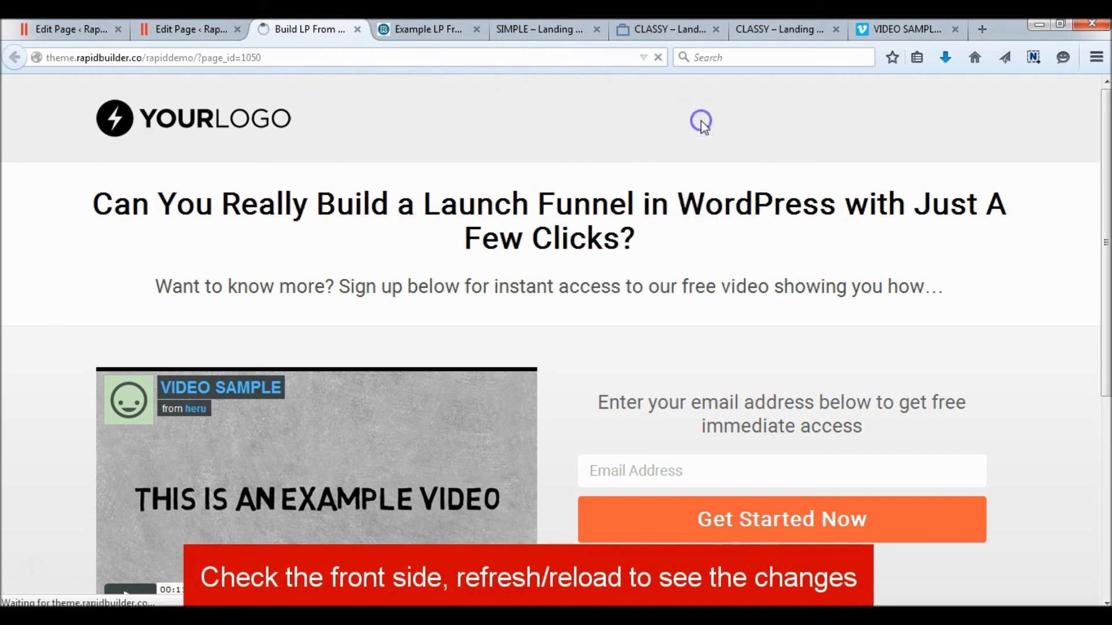
{"action": "left_click_drag", "start_coordinate": [253, 200], "coordinate": [675, 336]}
{"action": "left_click", "coordinate": [765, 305]}
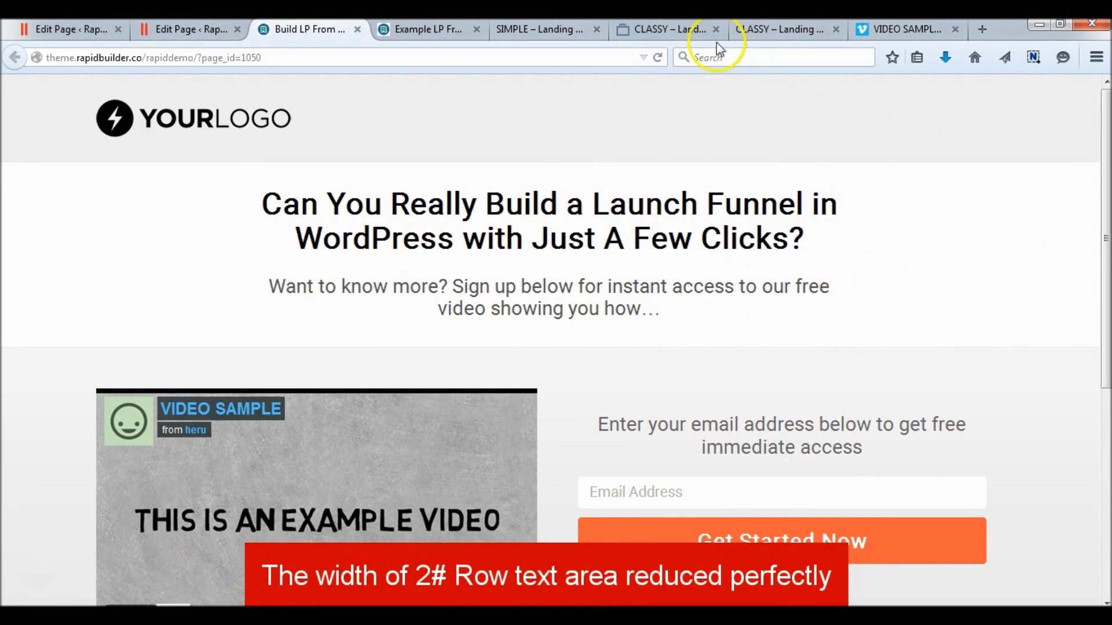
{"action": "scroll", "coordinate": [921, 200], "scroll_direction": "down", "scroll_amount": 3}
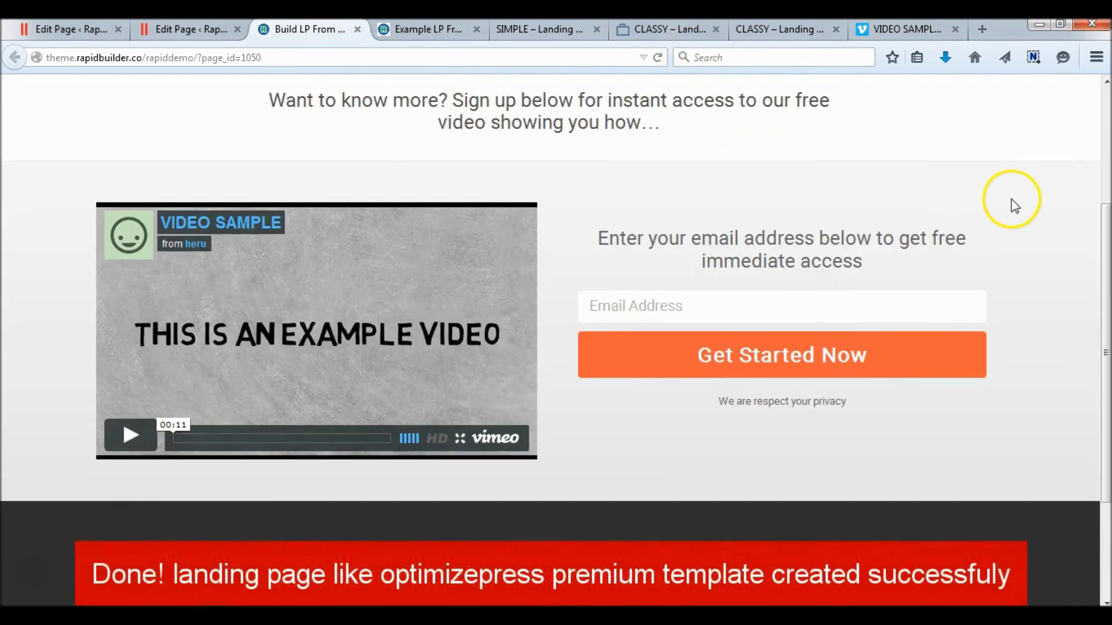